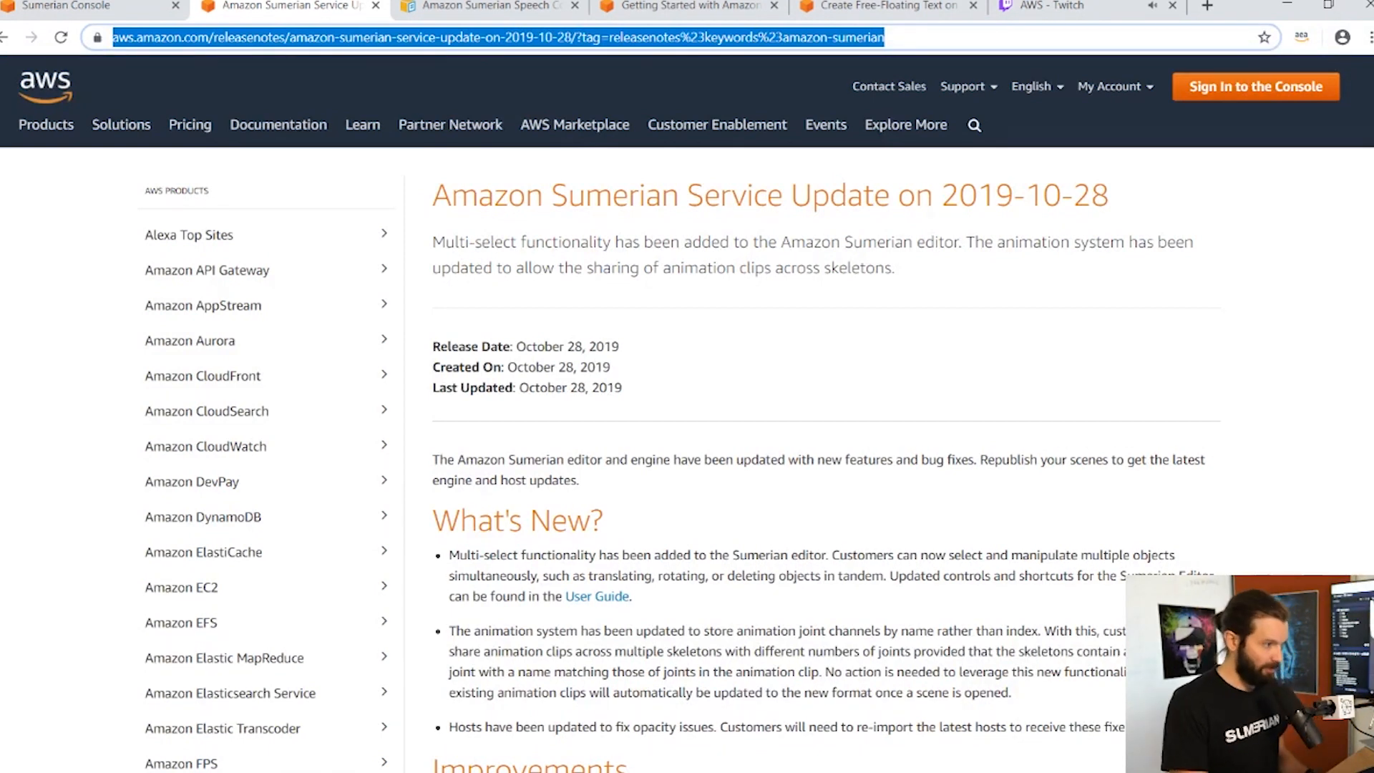
Switch to the Sumerian Console and create a new scene named "Sumerian Updates!"
key(alt+Tab)
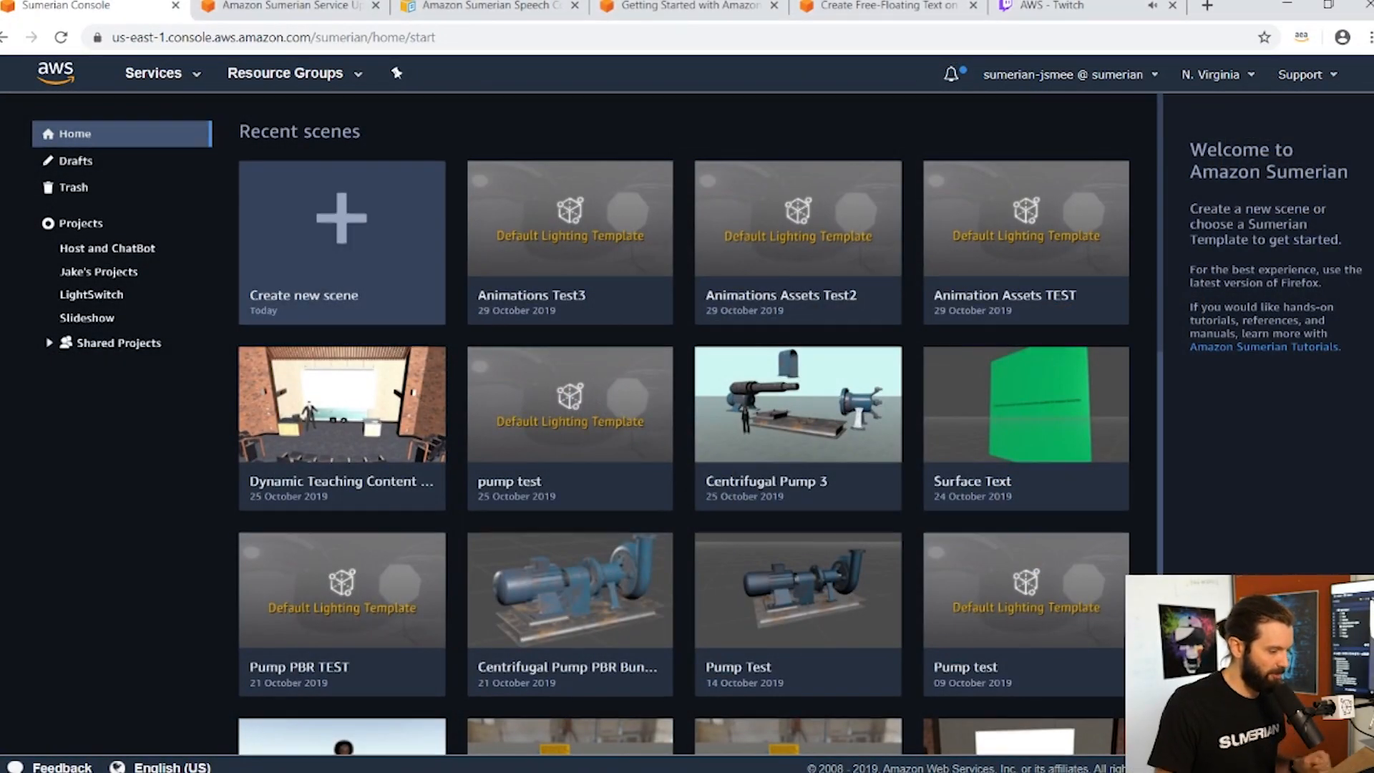
click(341, 243)
text(Sumerian Updates)
key(Return)
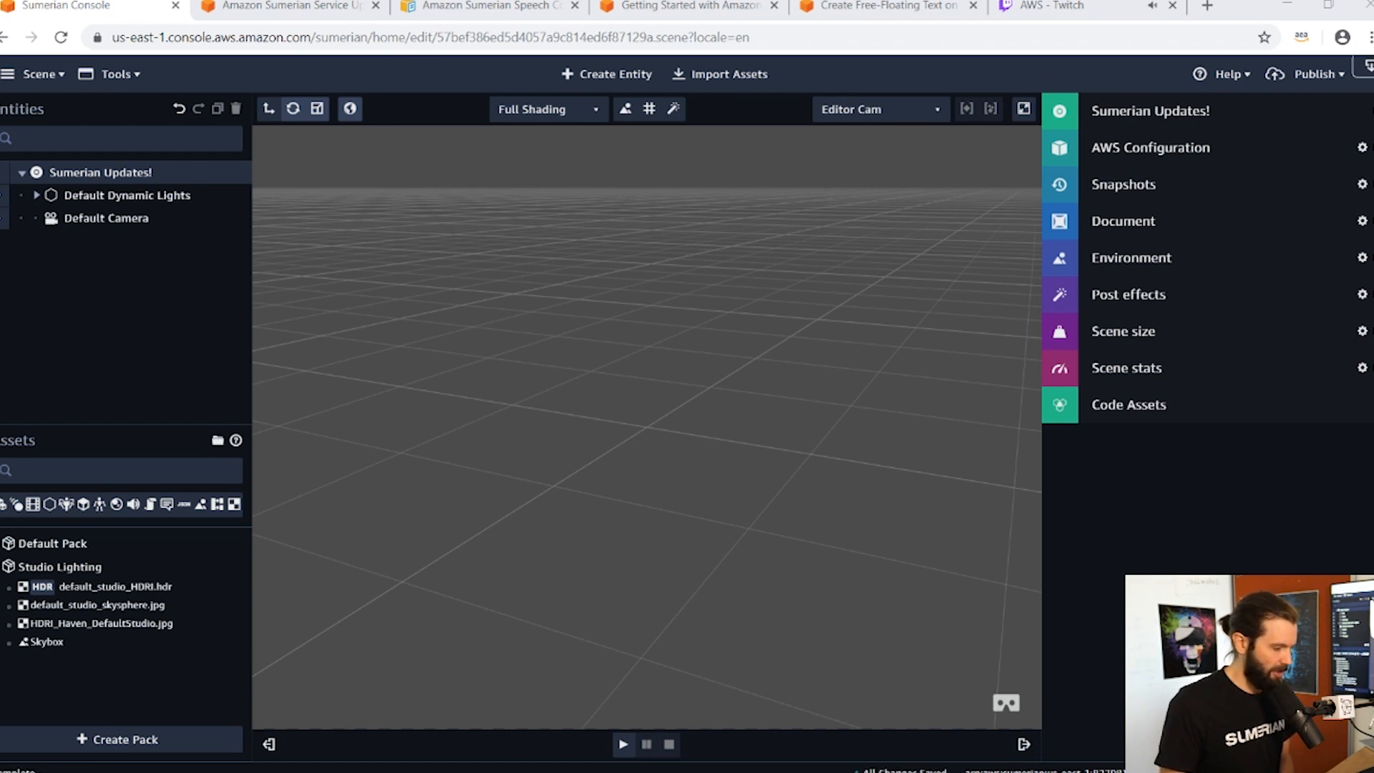
Add a box primitive and move it along the X axis, away from the scene's origin
click(606, 74)
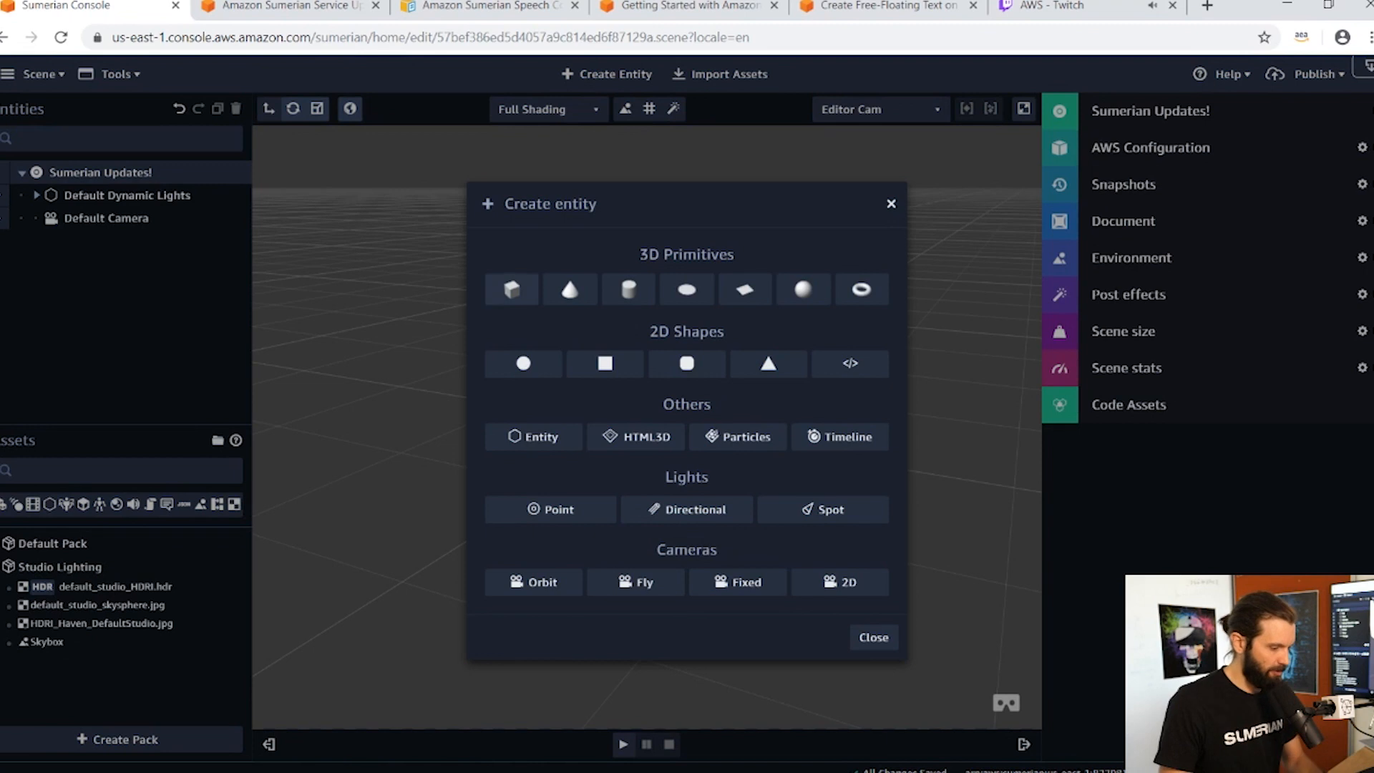
click(511, 289)
drag(721, 438, 478, 399)
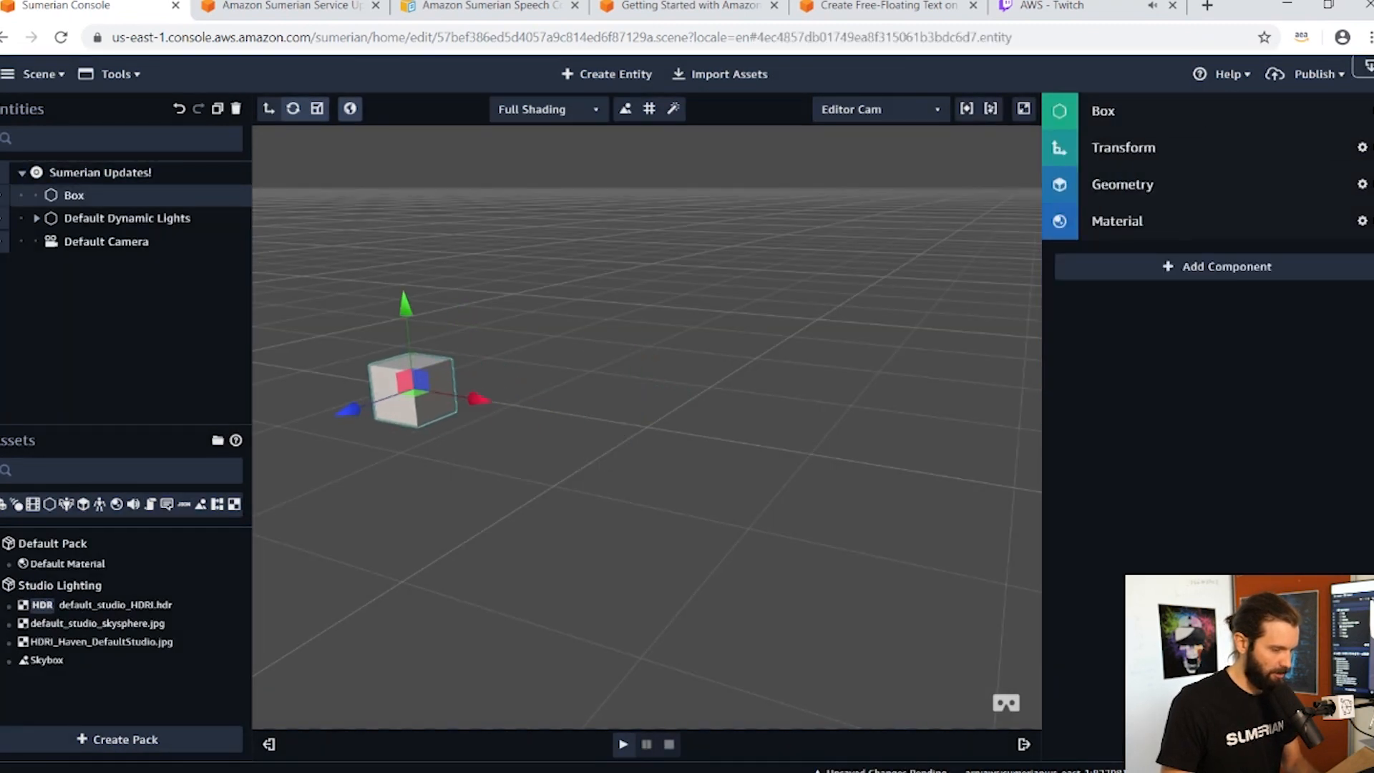
Add a cone primitive and move it backward along the Z axis, away from the origin
click(569, 74)
click(569, 289)
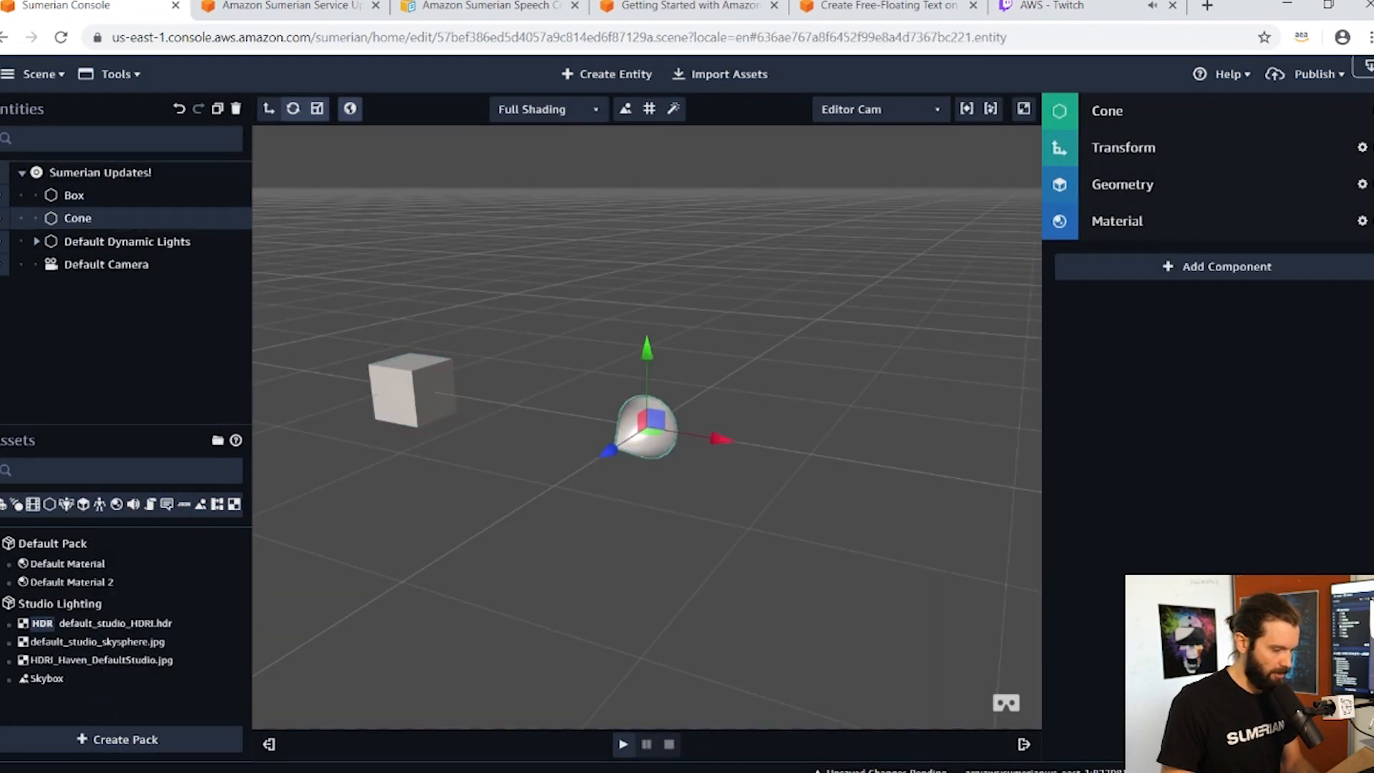
drag(609, 450, 665, 416)
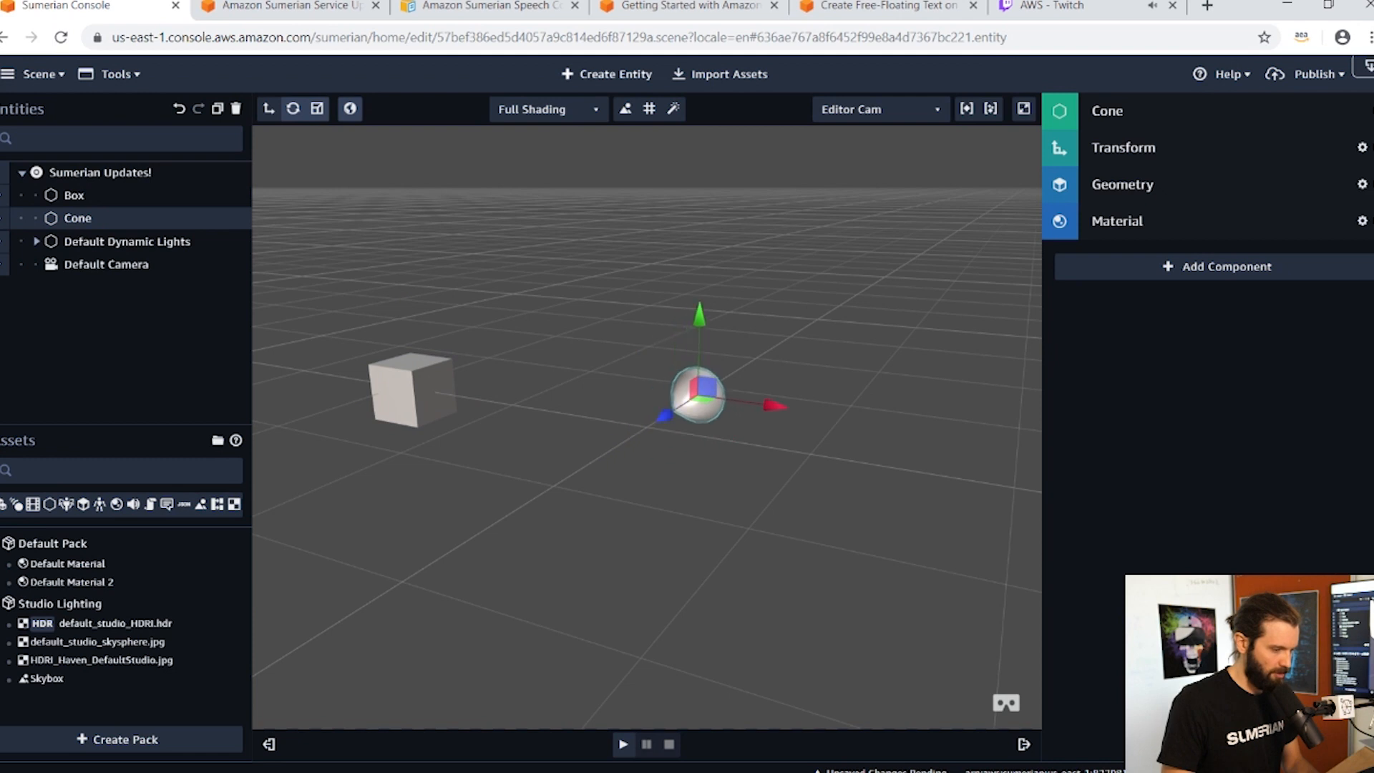
Add a cylinder primitive and place it in the viewport below the box and cone
click(607, 74)
click(628, 289)
drag(609, 450, 603, 608)
Add a sphere primitive and raise it along the Y axis above the cone
click(607, 74)
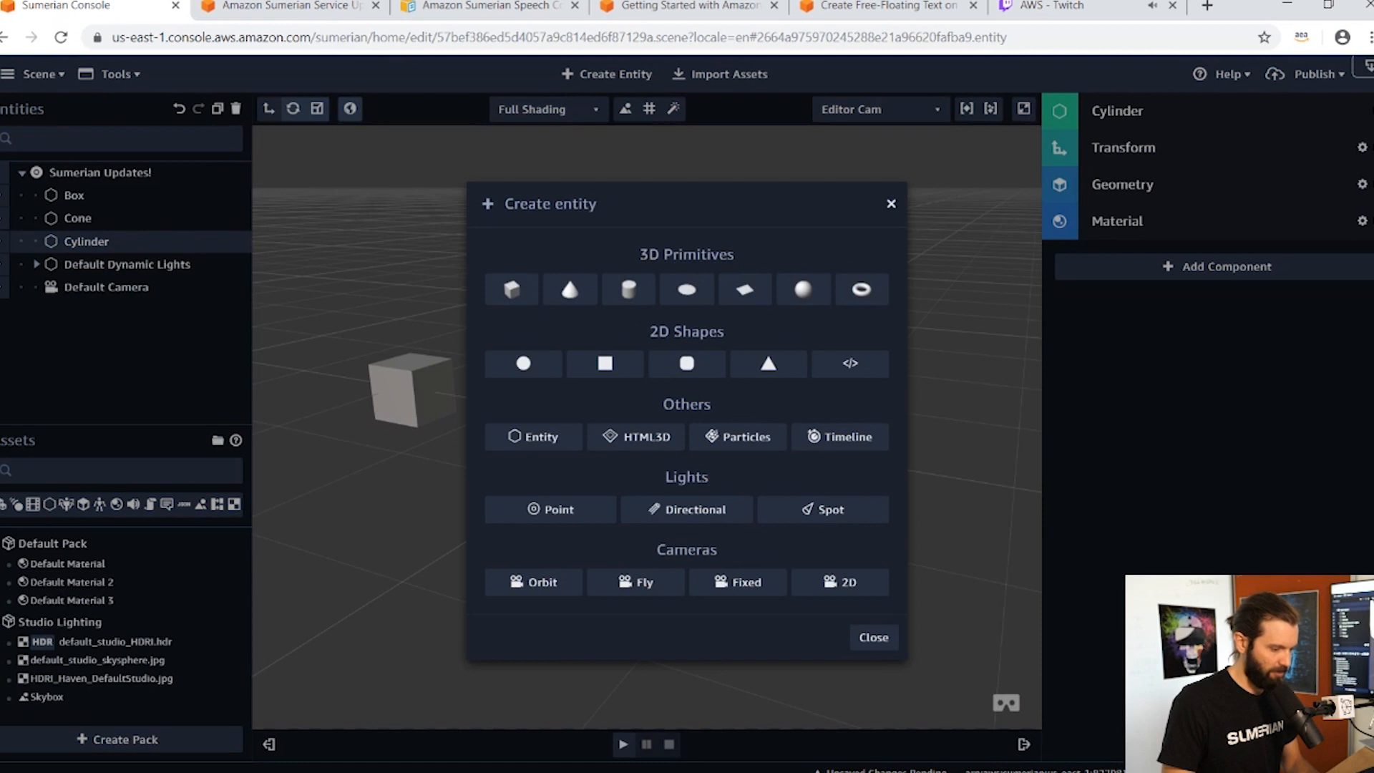
click(803, 289)
drag(647, 343, 647, 182)
right_drag(647, 386, 640, 422)
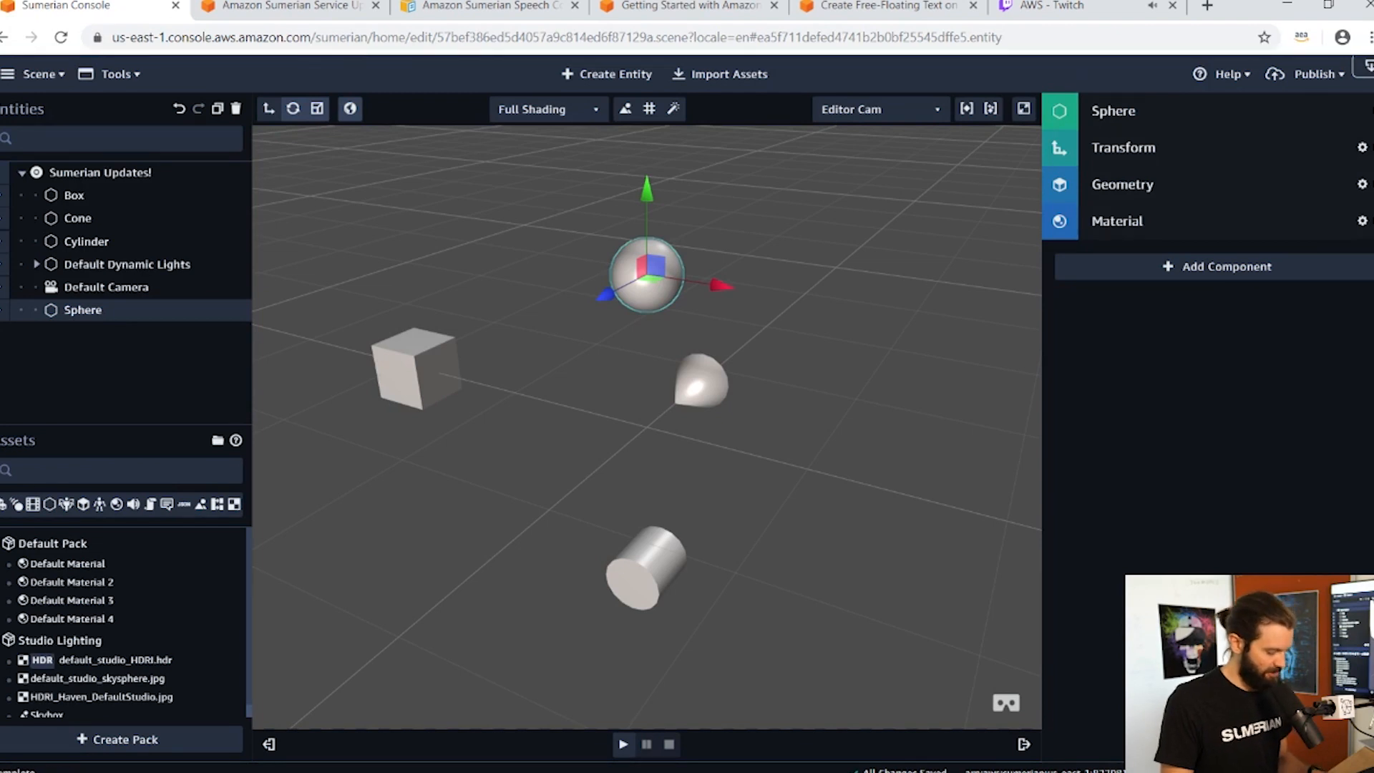
Add the box, cone and cylinder to the sphere's selection directly in the viewport
shift+click(417, 369)
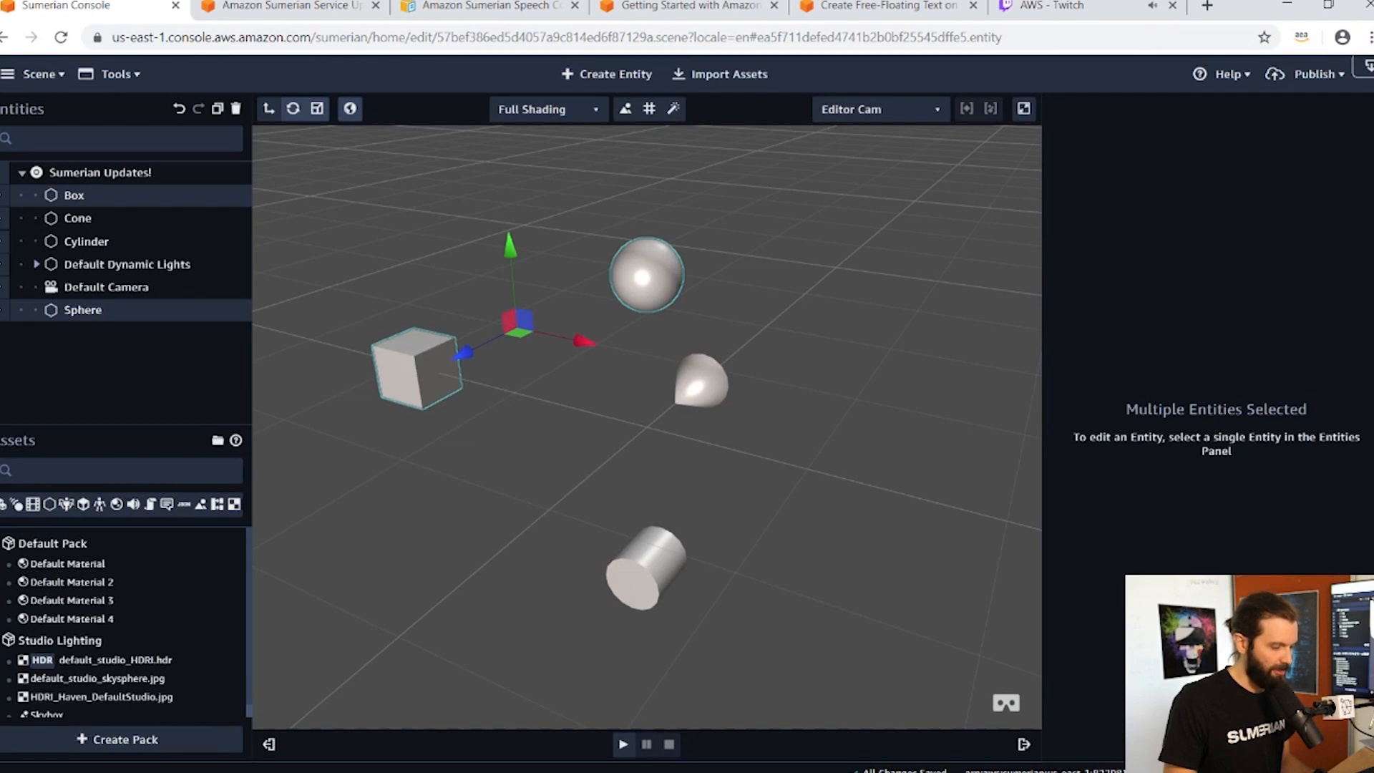
ctrl+click(701, 382)
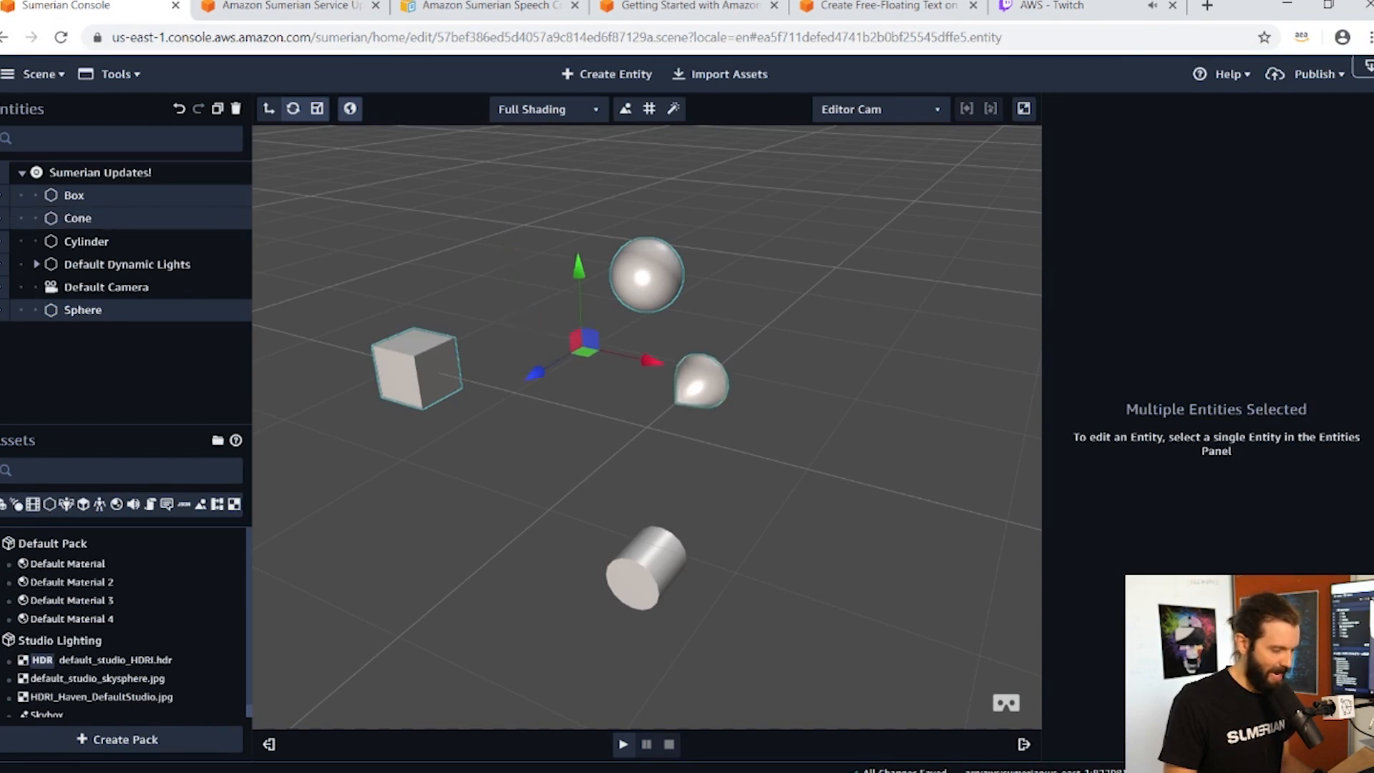
ctrl+click(646, 568)
mouse_move(665, 500)
right_down()
mouse_move(479, 499)
mouse_move(666, 493)
right_up()
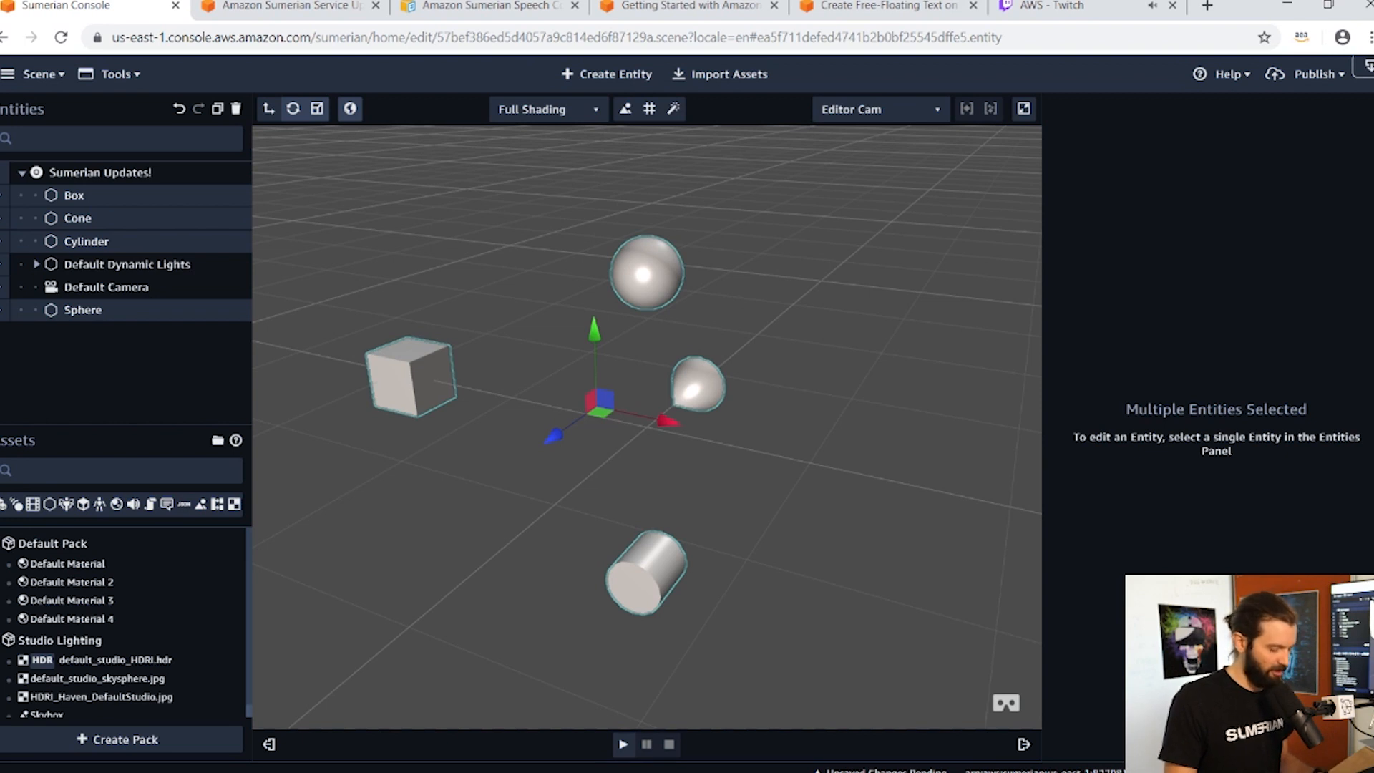
Remove the cone and sphere from the selection and move the box and cylinder together along the X axis
ctrl+click(697, 385)
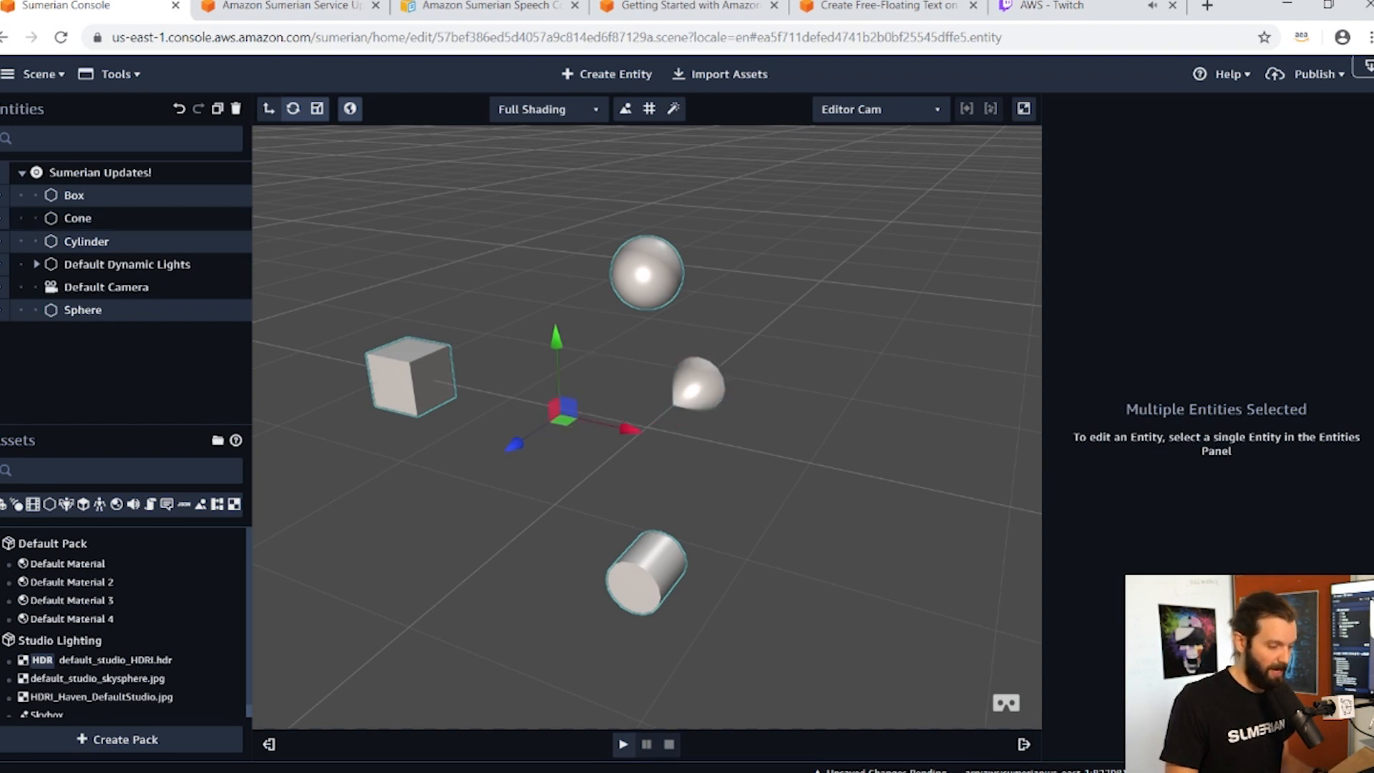
ctrl+click(646, 273)
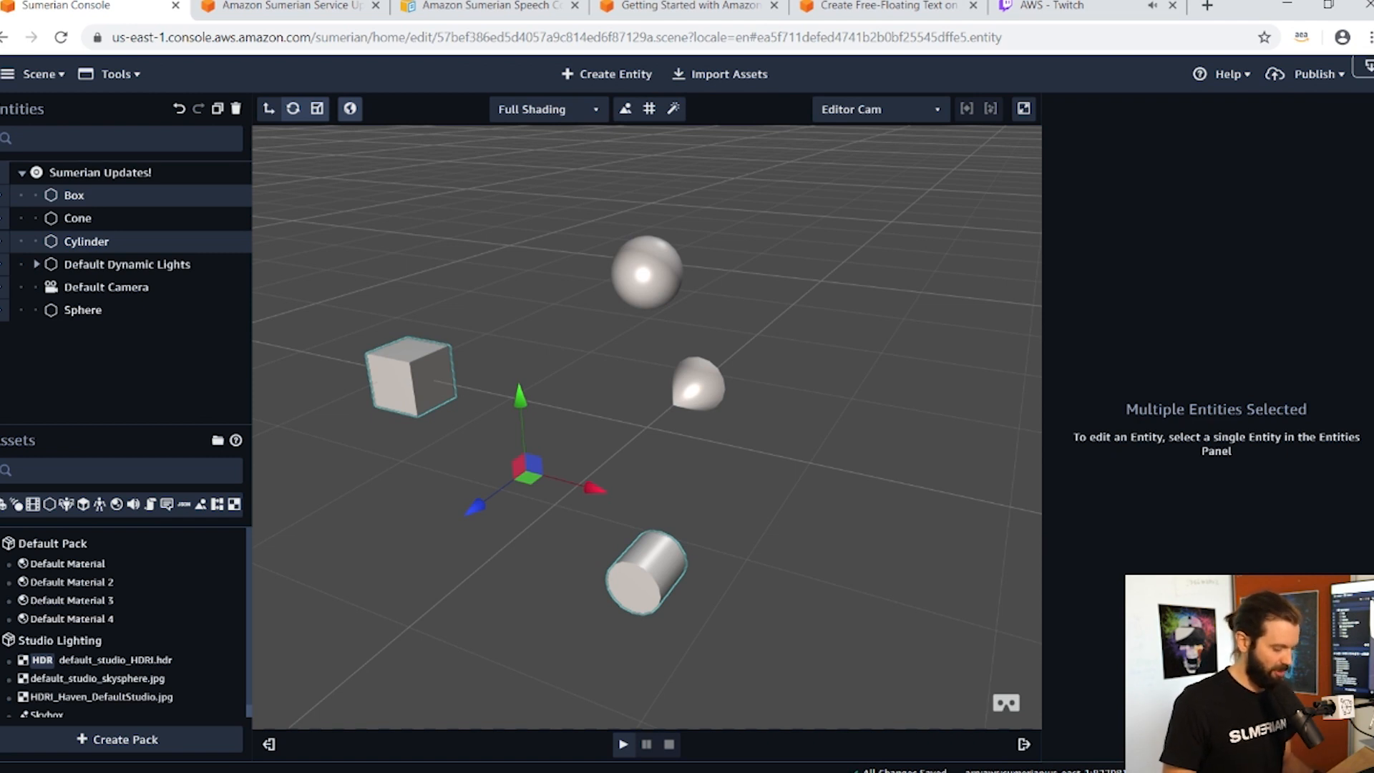
drag(595, 488, 644, 507)
Switch to rotation mode, select the box and sphere in the entity list, rotate them together slightly, and clear the selection
key(e)
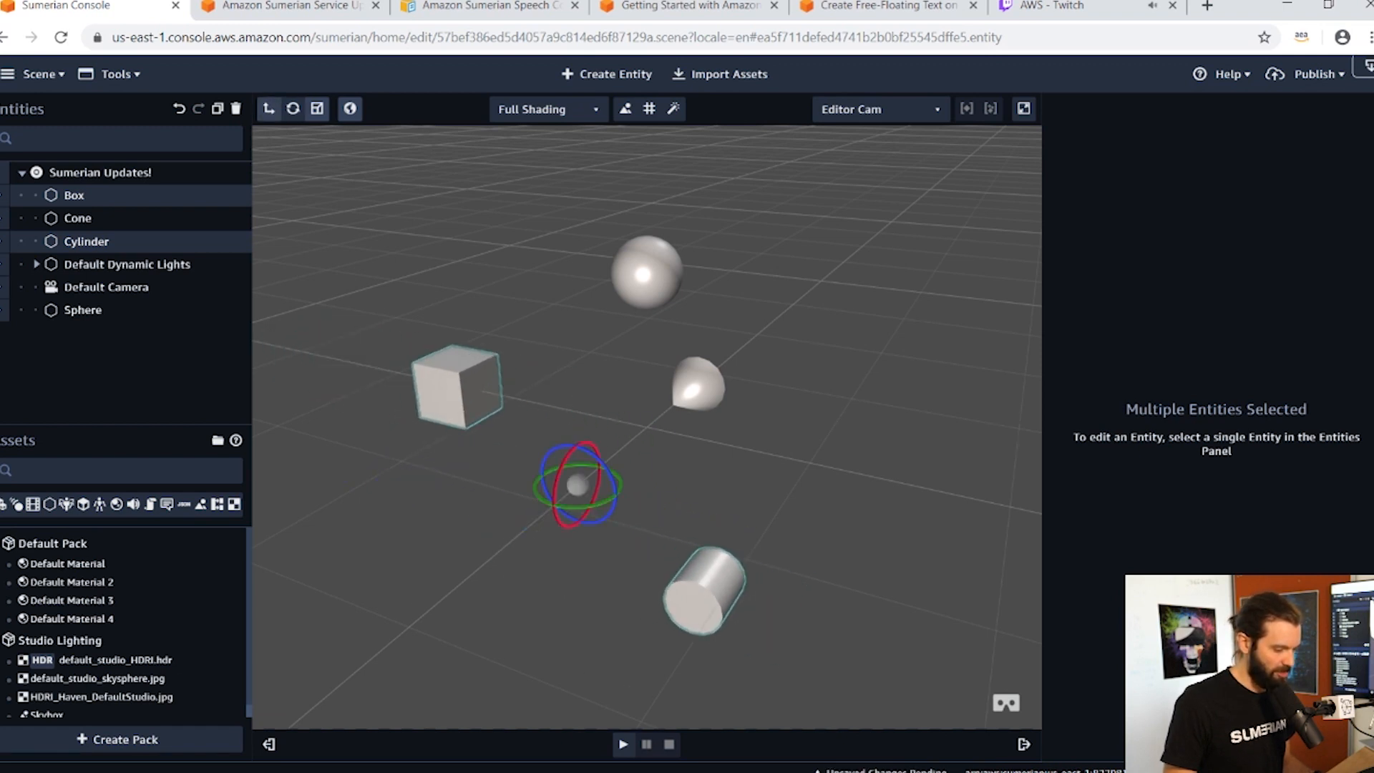
click(100, 173)
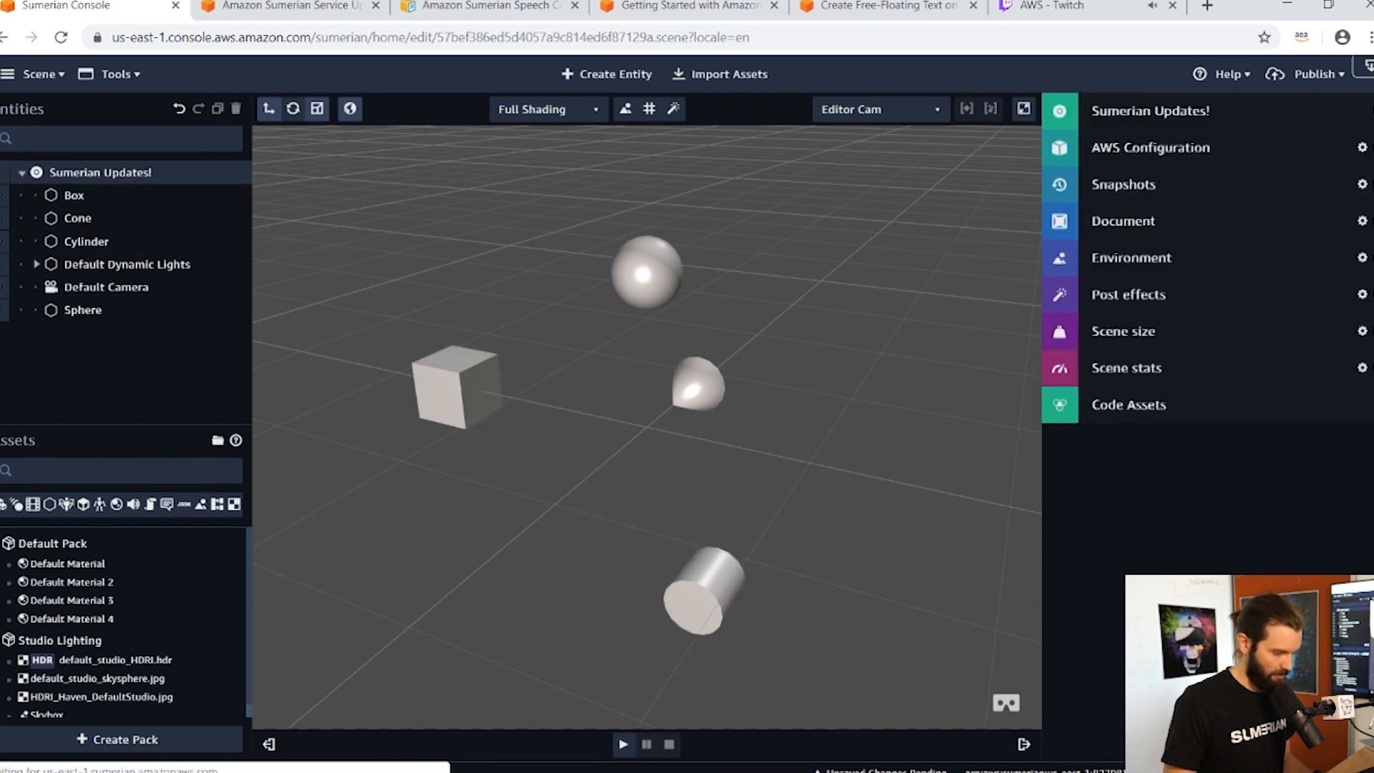
click(75, 196)
ctrl+click(83, 310)
mouse_move(578, 347)
mouse_down()
mouse_move(566, 312)
mouse_move(578, 350)
mouse_move(564, 383)
mouse_move(571, 312)
mouse_move(580, 350)
mouse_up()
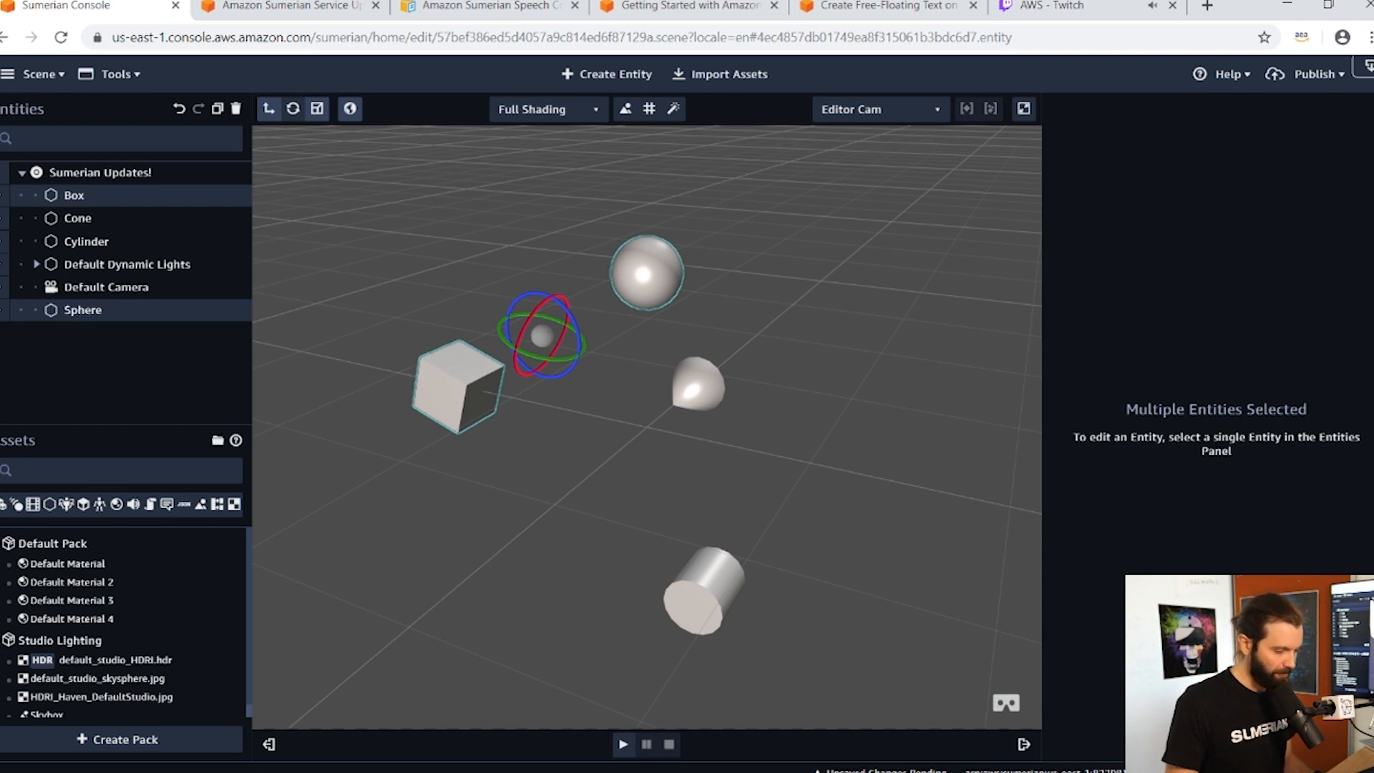
click(100, 172)
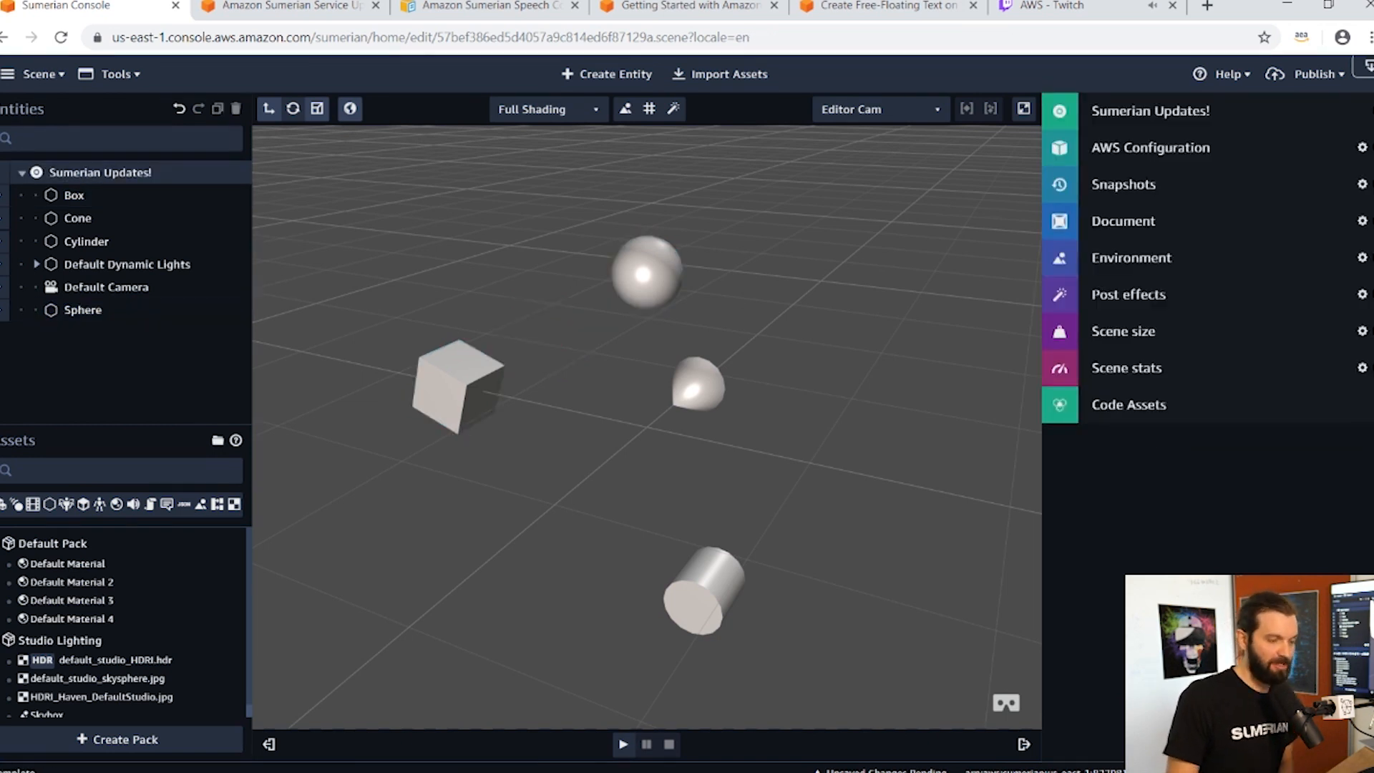
Select the box, cone and sphere with a selection rectangle in the viewport, and clear the selection
drag(910, 194, 363, 470)
right_drag(715, 400, 608, 437)
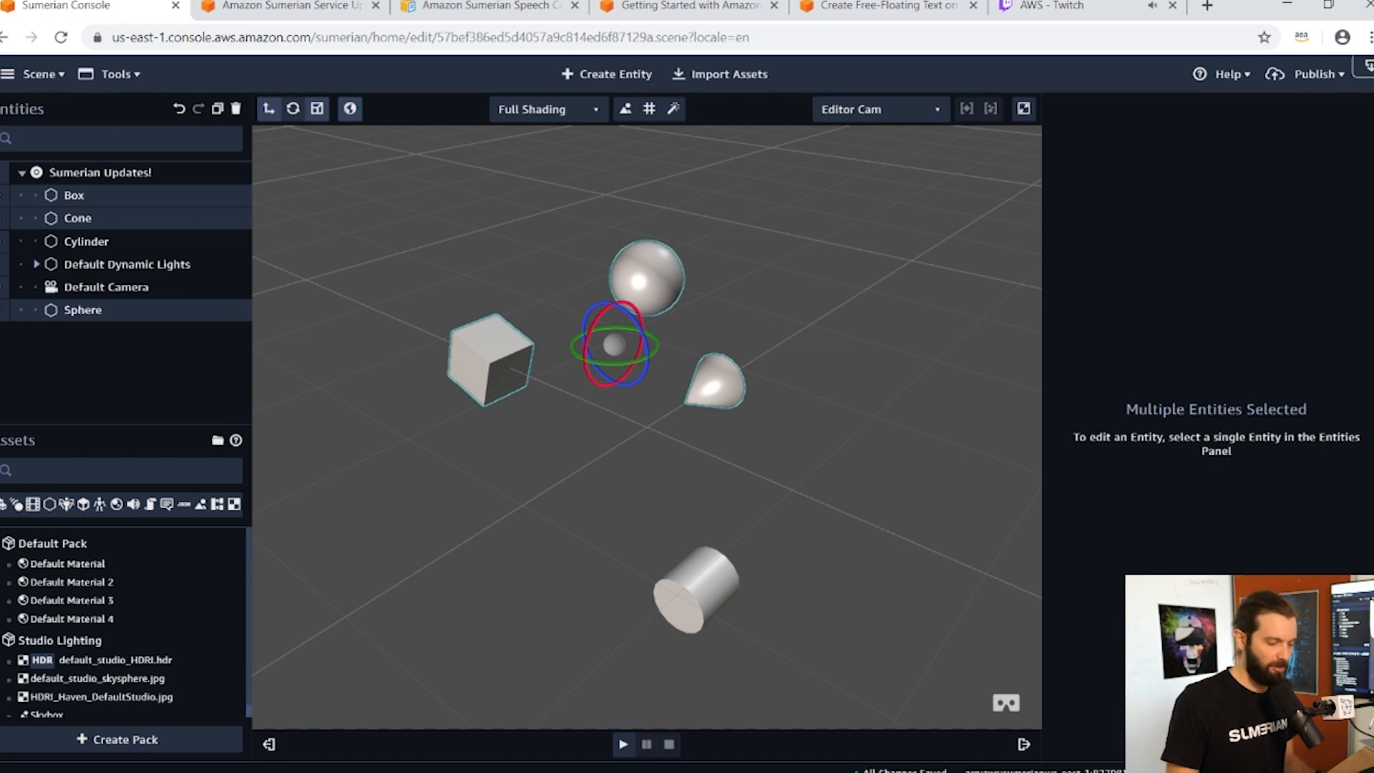
click(864, 296)
drag(864, 296, 969, 491)
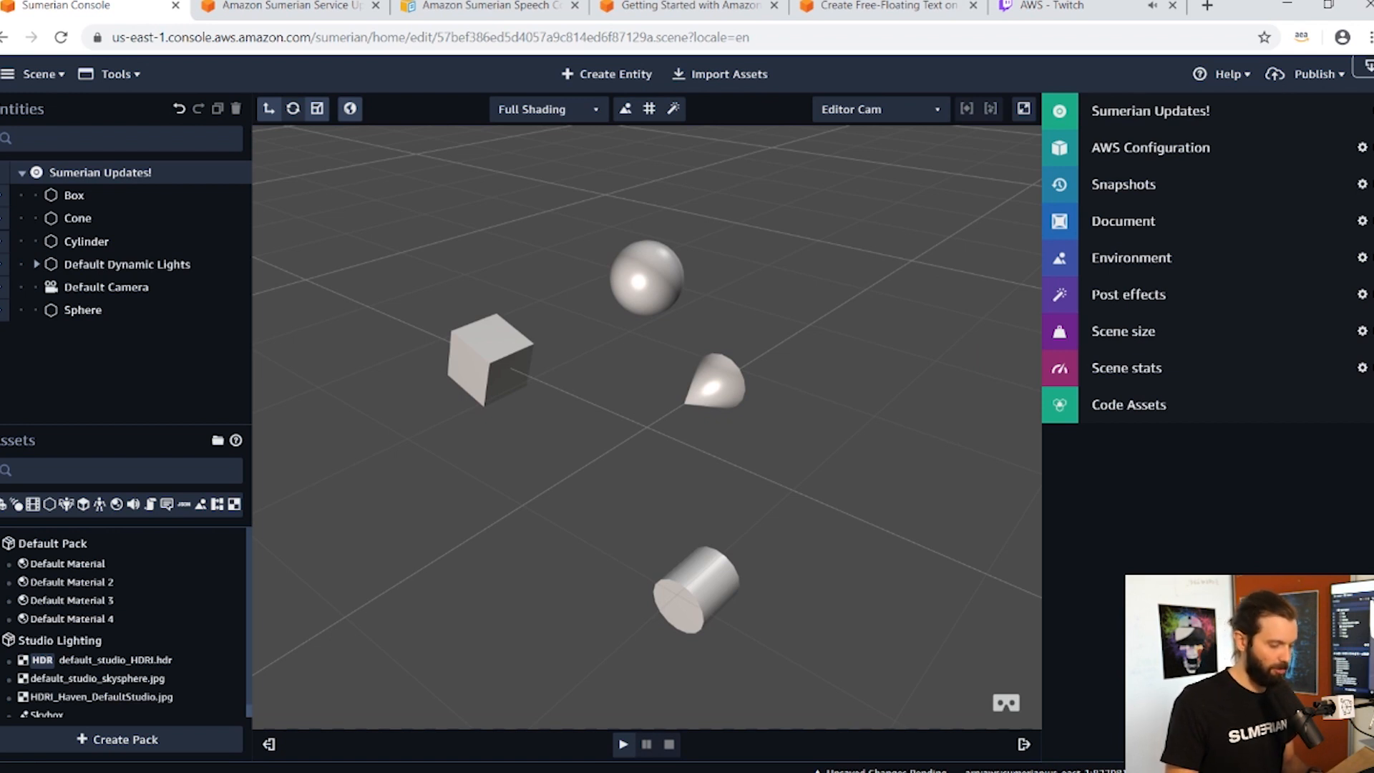
Reframe the shapes in the viewport and widen the entity and asset lists
mouse_move(859, 429)
middle_down()
mouse_move(756, 453)
mouse_move(656, 401)
mouse_move(881, 440)
mouse_move(965, 415)
mouse_move(729, 426)
mouse_move(843, 333)
mouse_move(766, 486)
mouse_move(861, 454)
middle_up()
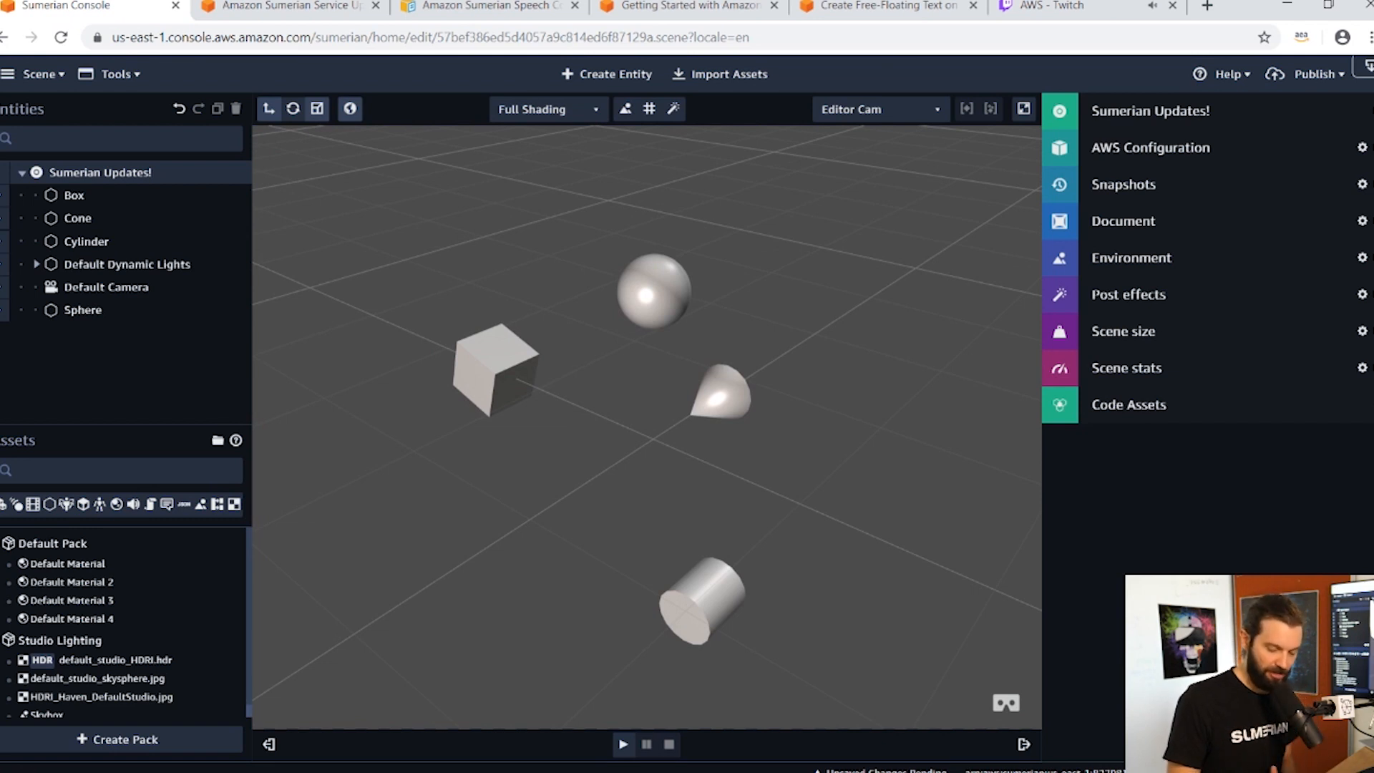
middle_drag(721, 392, 796, 321)
scroll(647, 427, up, 1)
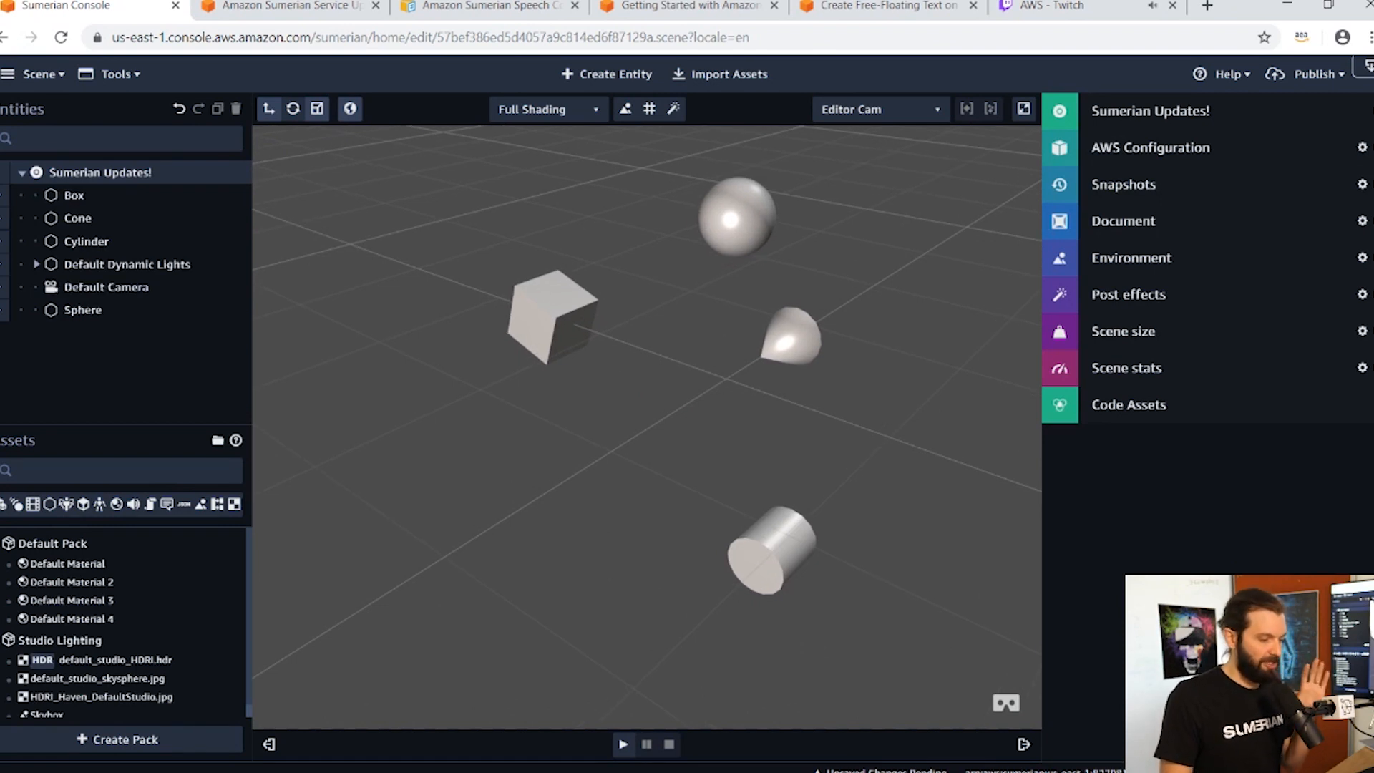
drag(252, 286, 307, 286)
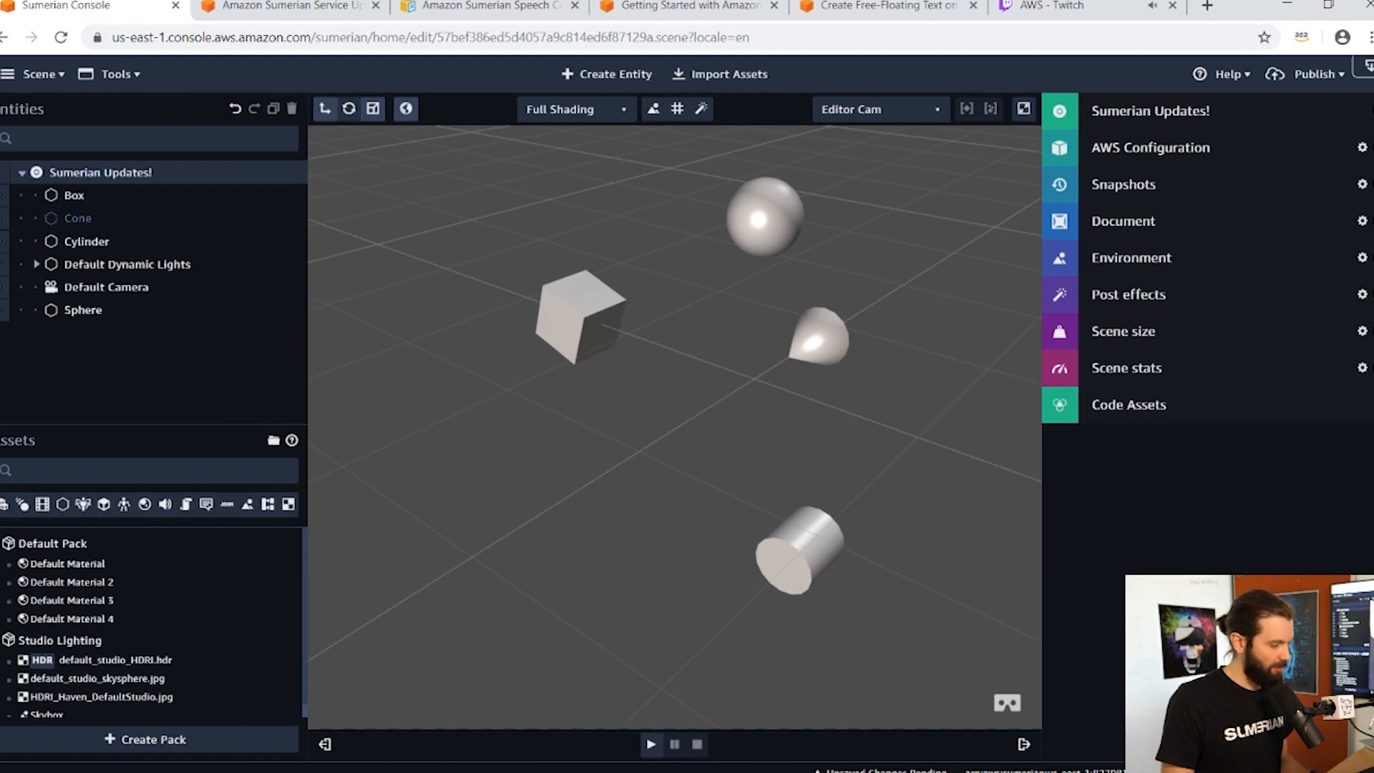
Select the cone and cylinder in the entity list and extend the selection to Default Camera
click(77, 218)
ctrl+click(86, 241)
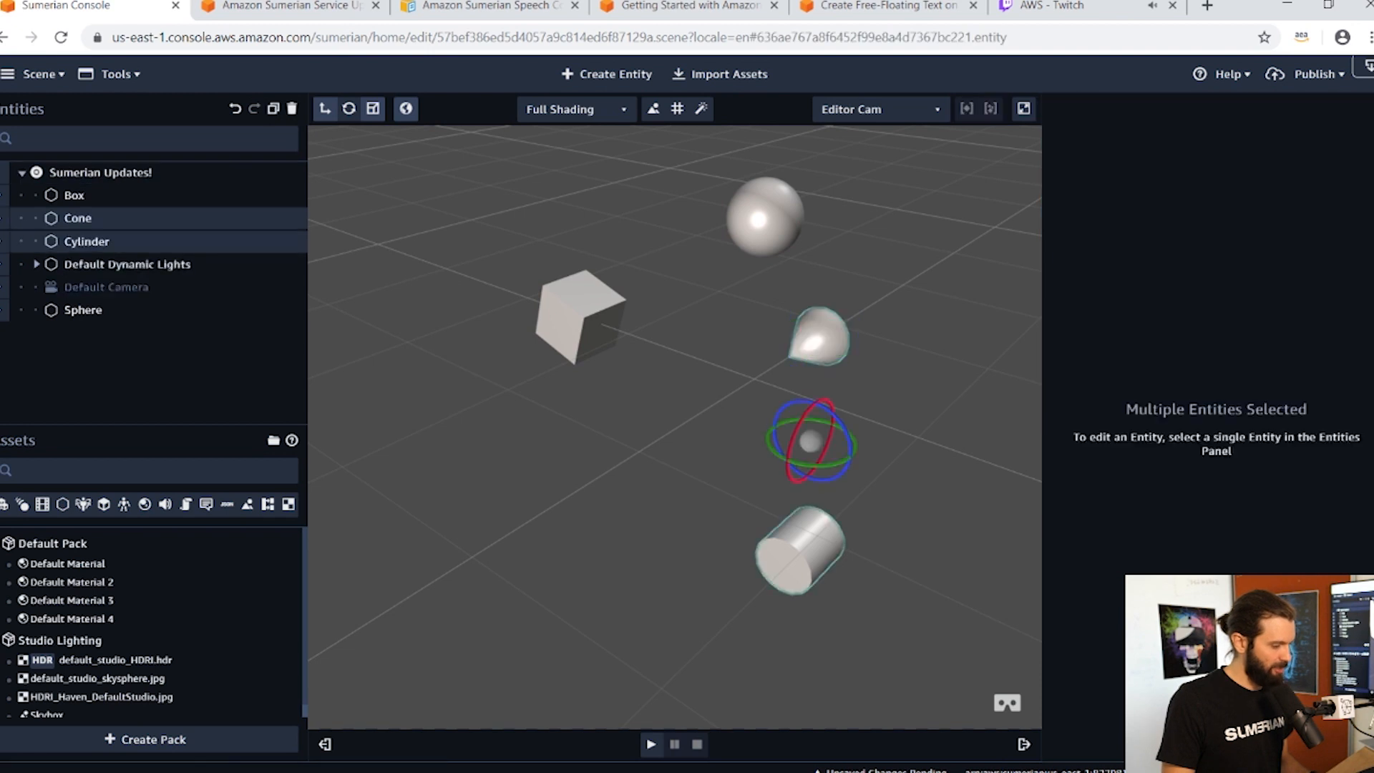
shift+click(106, 287)
Select the whole range from Box to Sphere in the entity list, and deselect everything except the box
click(73, 195)
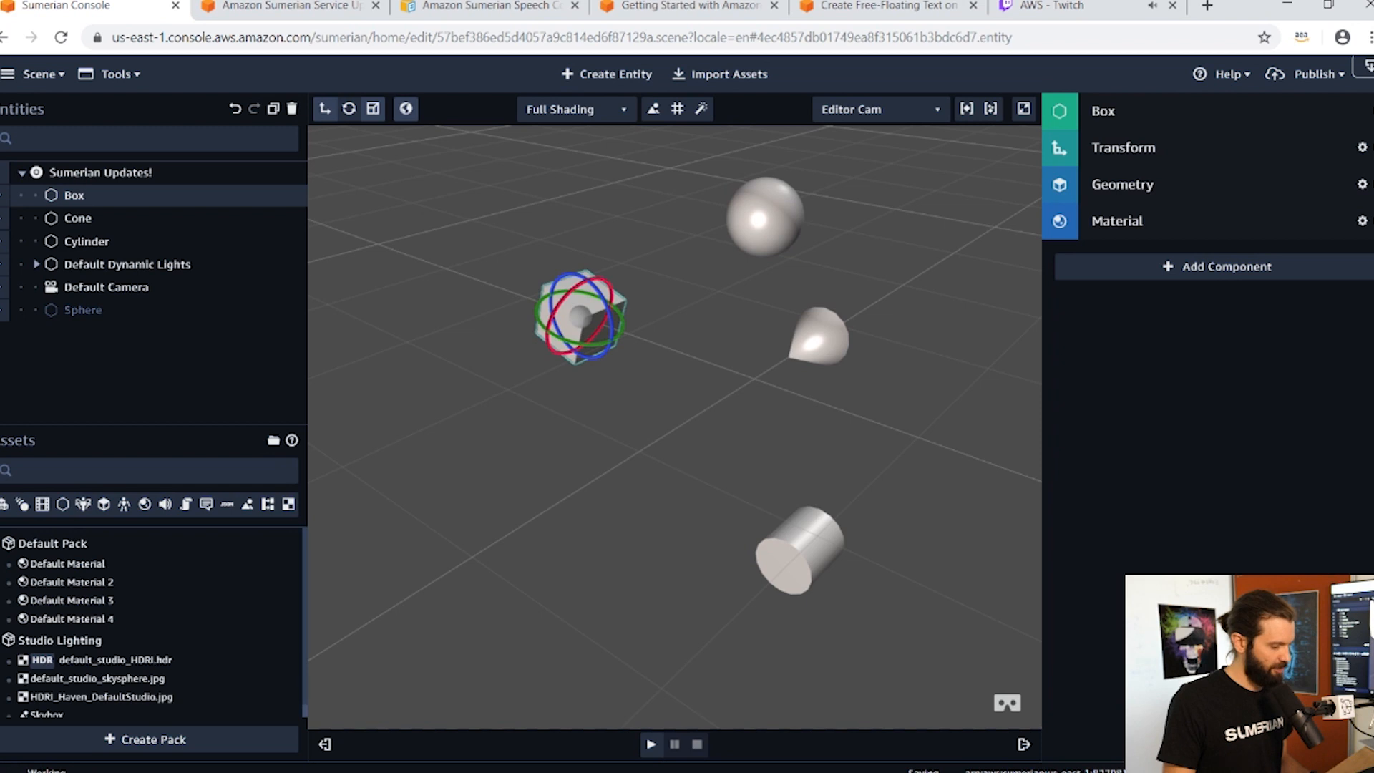
shift+click(83, 309)
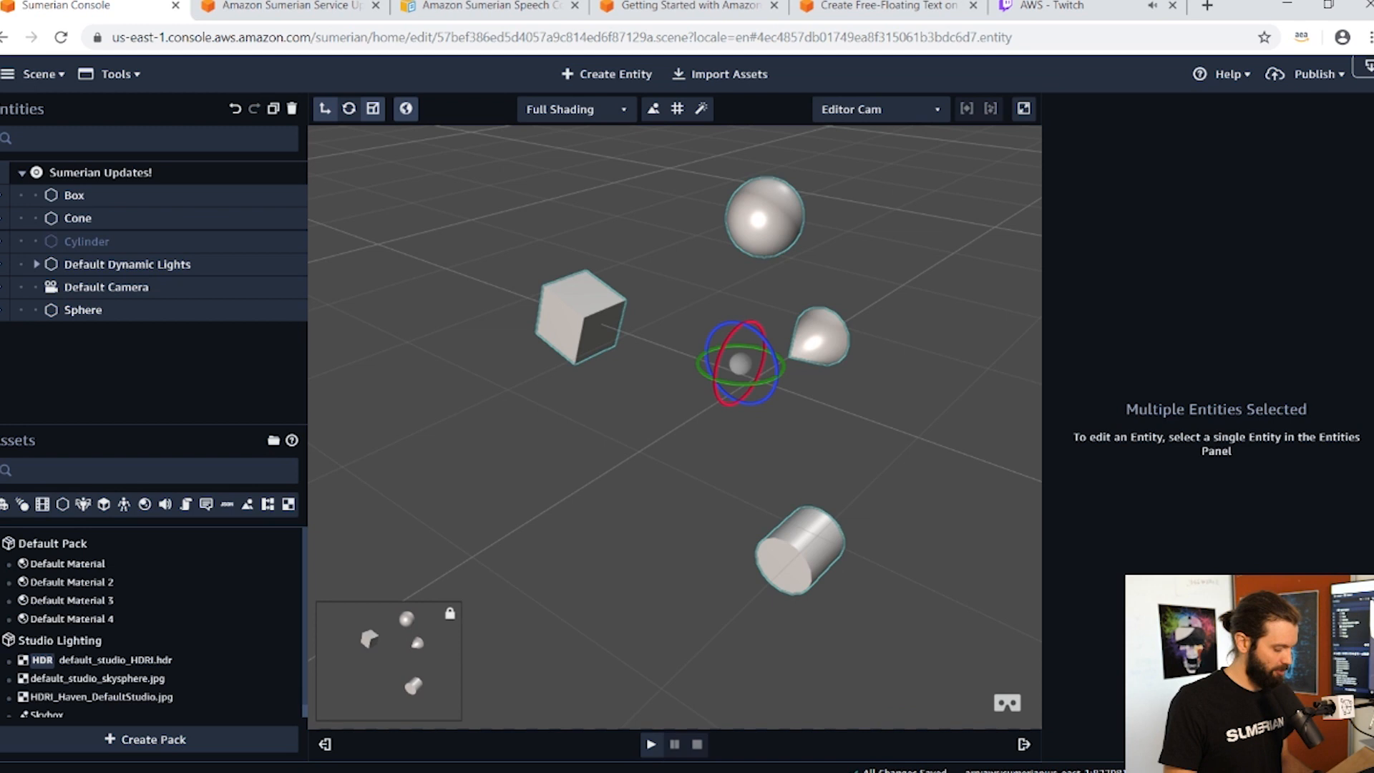
ctrl+click(86, 242)
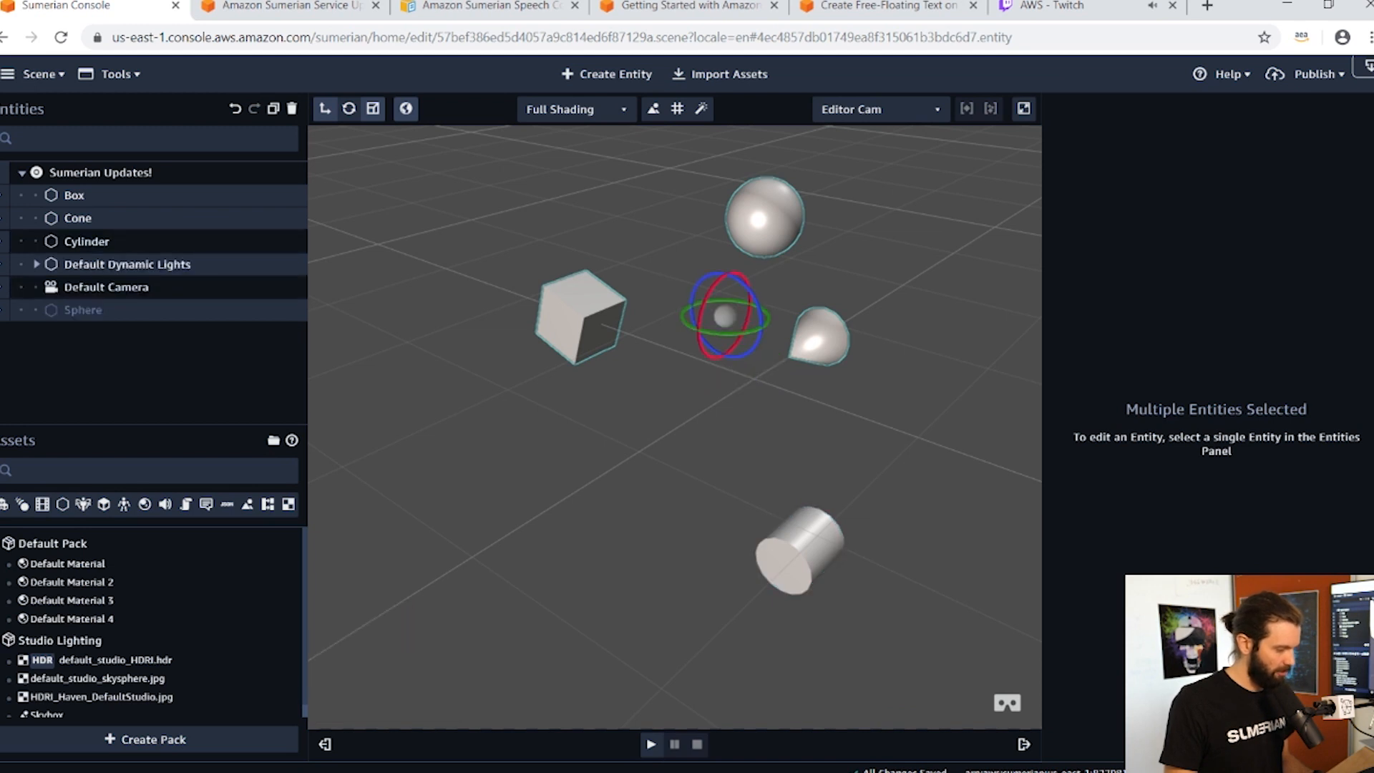
ctrl+click(83, 310)
ctrl+click(128, 264)
ctrl+click(77, 217)
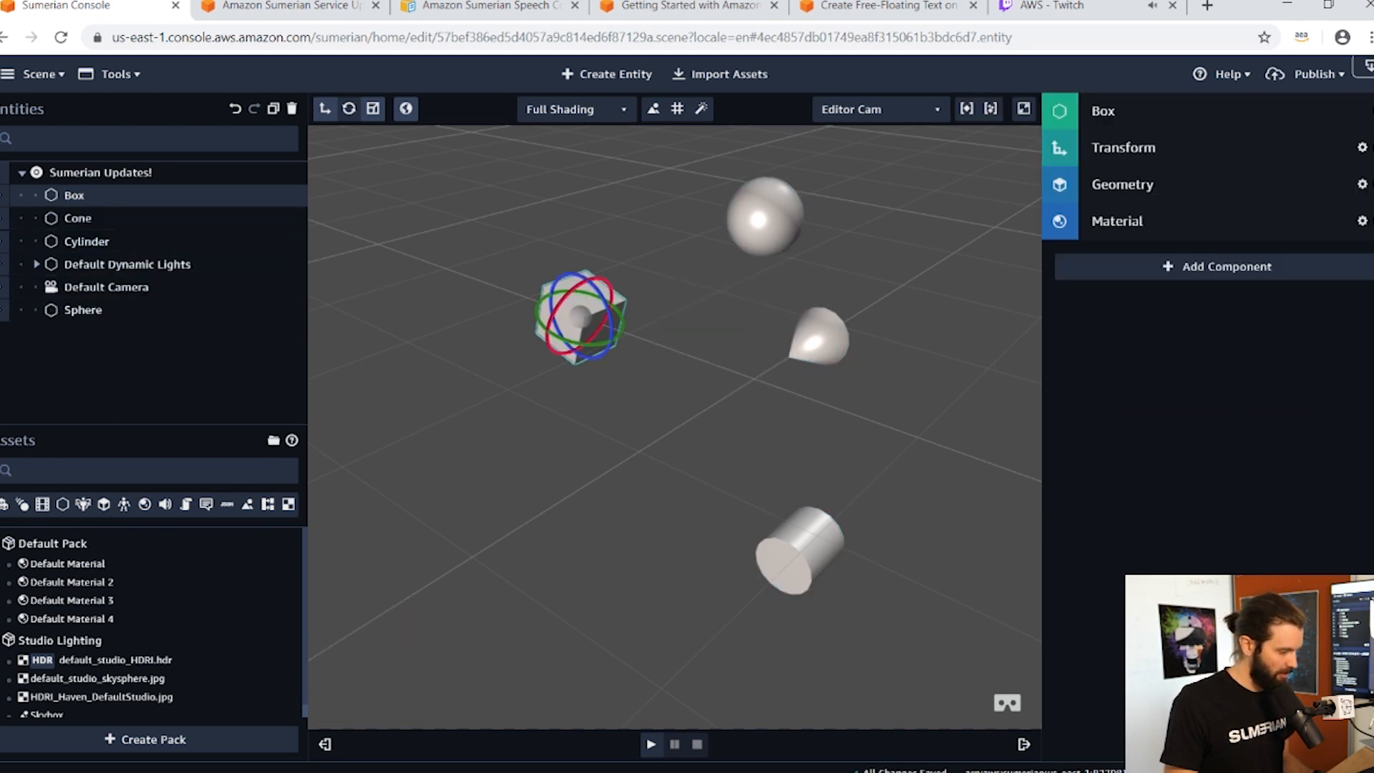
Add the cone, cylinder, sphere and Default Camera to the box's selection one by one in the entity list
ctrl+click(77, 217)
ctrl+click(86, 241)
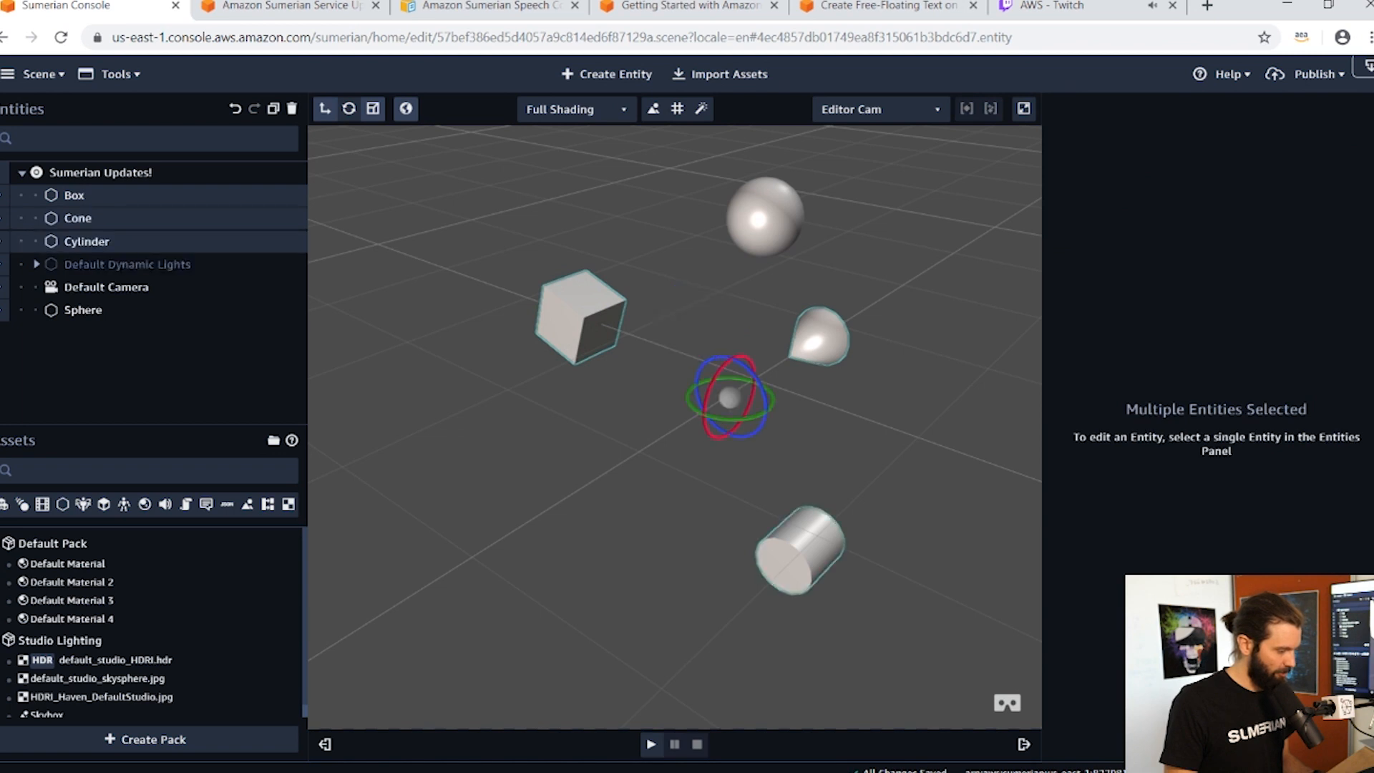
ctrl+click(83, 310)
ctrl+click(106, 287)
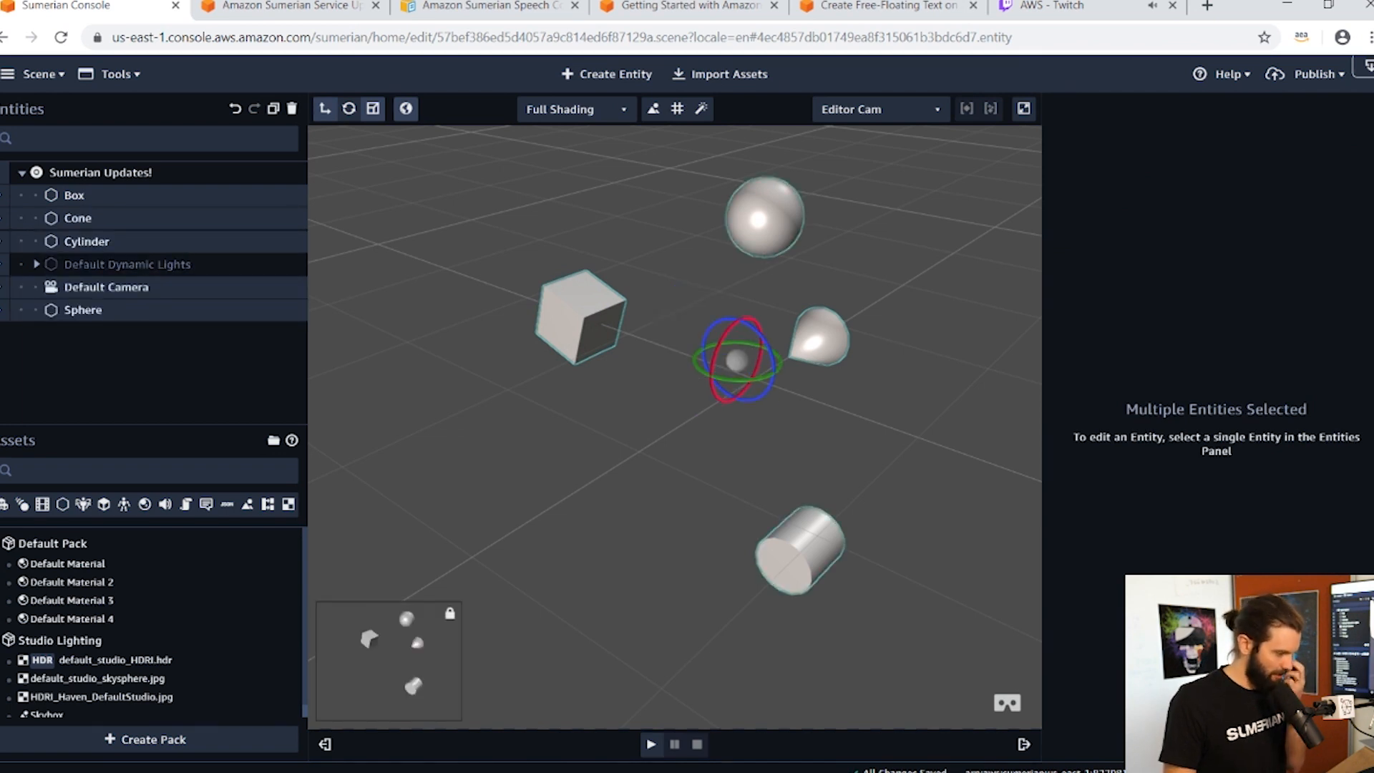
Select only the Default Dynamic Lights entity and expand it to show its child lights
click(128, 264)
click(37, 265)
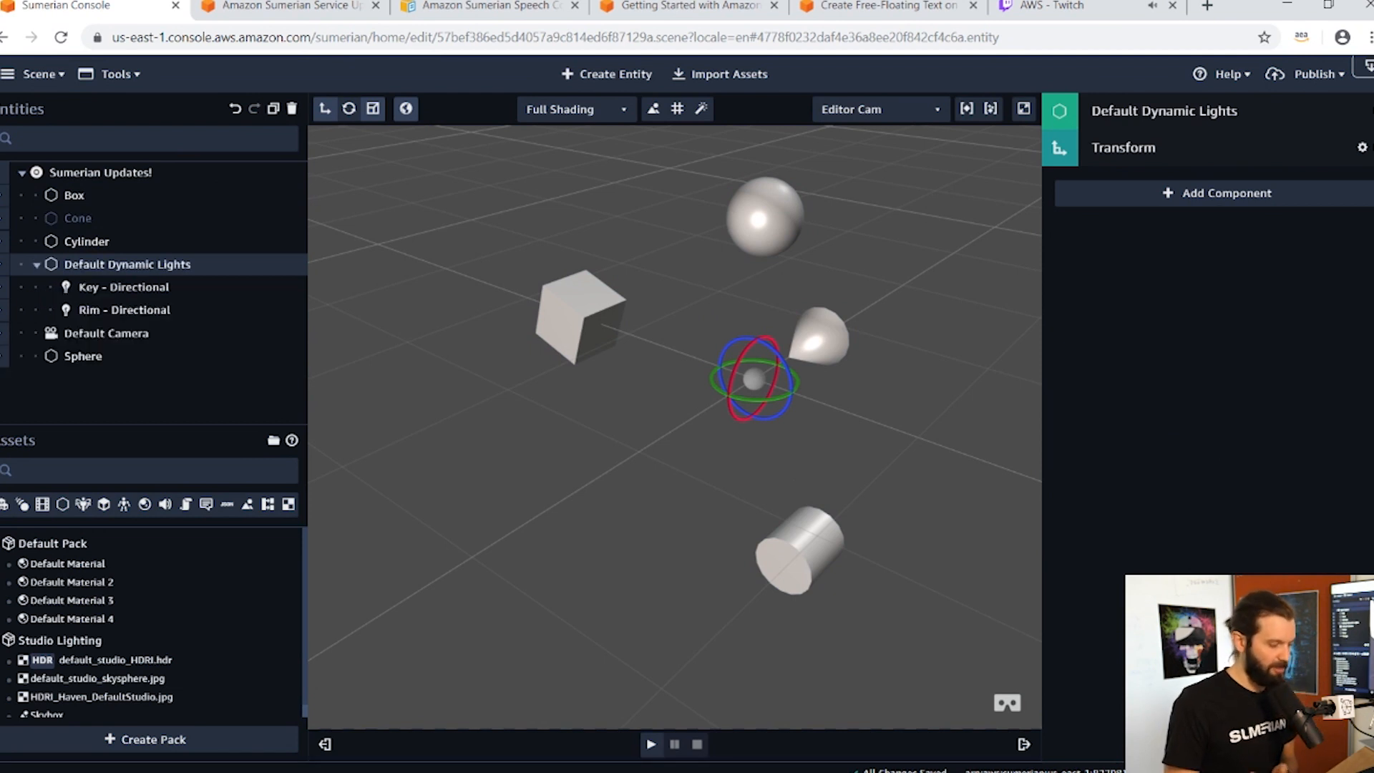
click(106, 333)
click(127, 264)
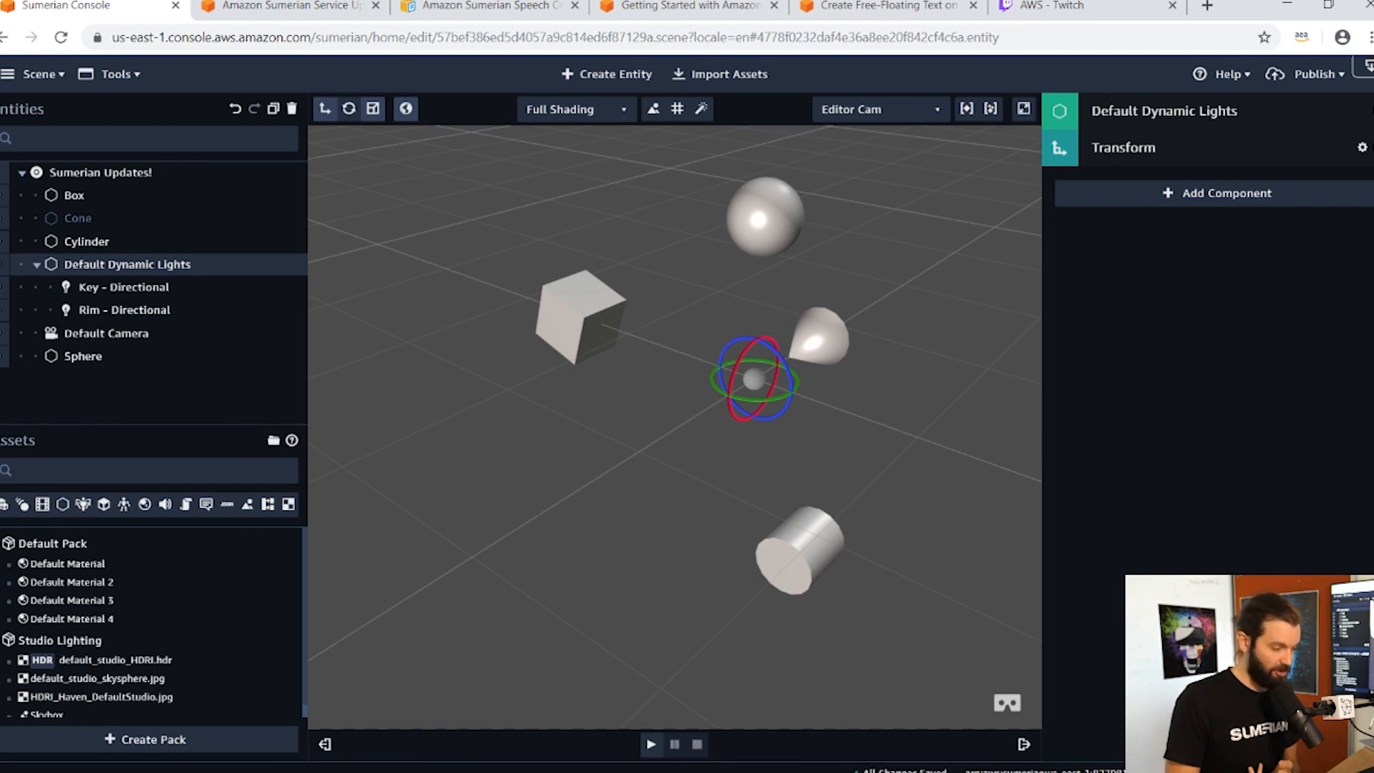
Step the selection up and down through the entity list, including the nested lights and Default Camera
key(Down)
key(Down)
key(Down)
key(Down)
key(Up)
key(Up)
key(Up)
key(Up)
key(Up)
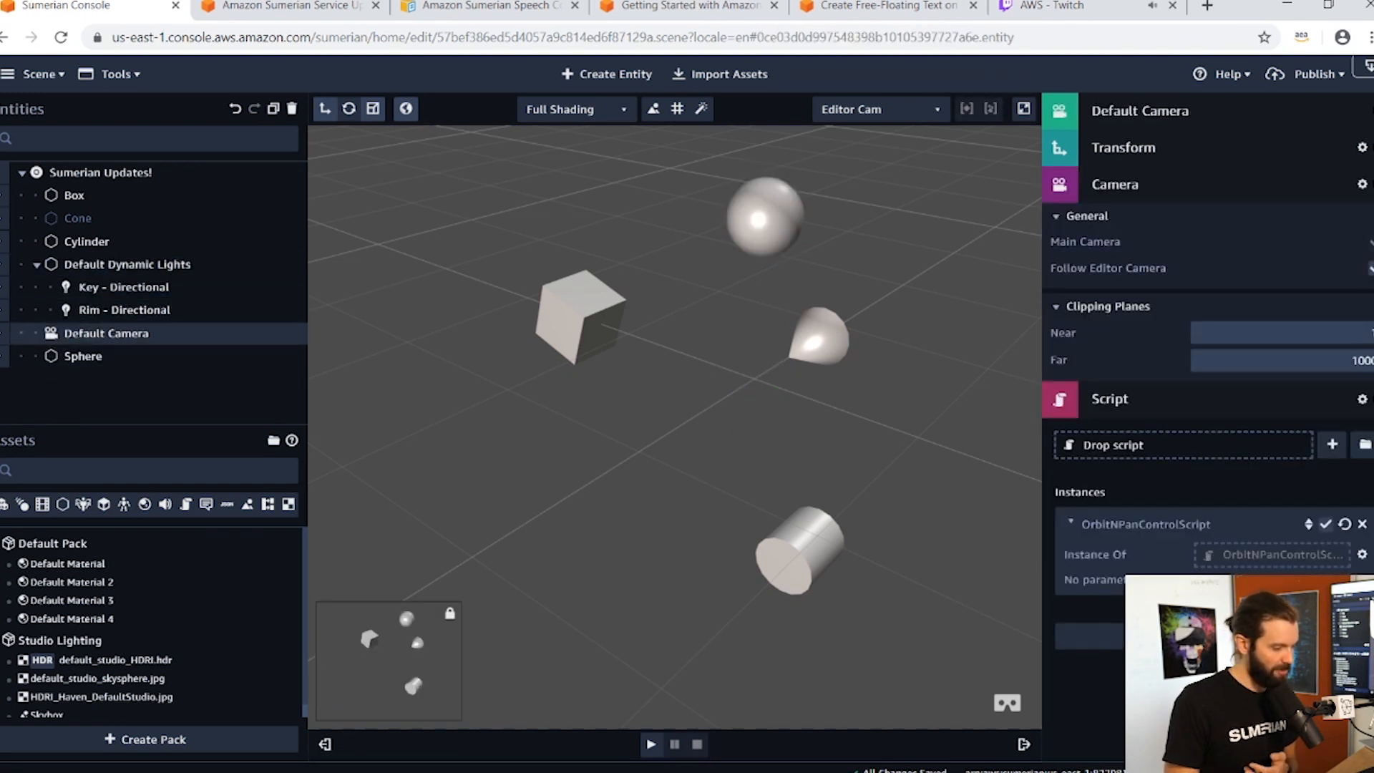
key(Up)
key(Up)
key(Down)
key(Down)
key(Down)
key(Down)
key(Down)
key(Down)
key(Down)
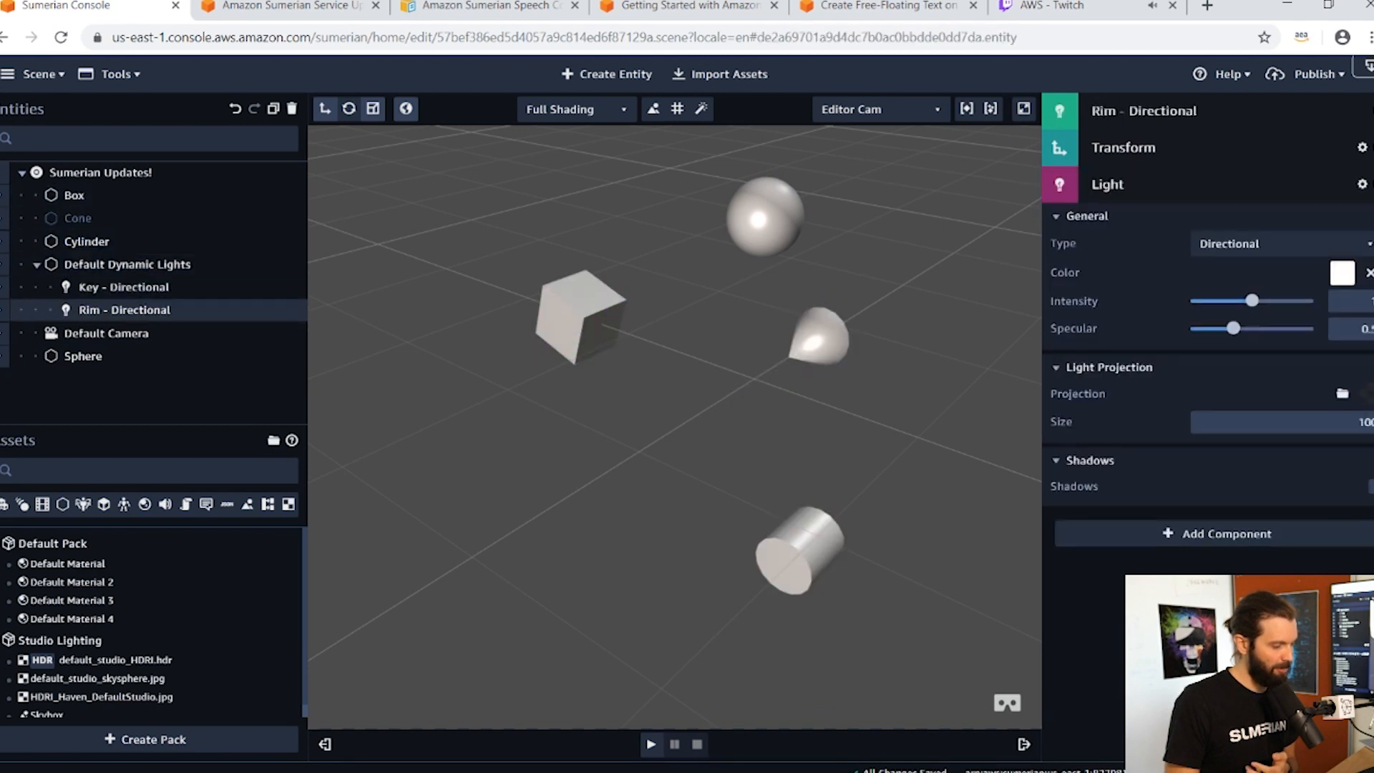
Move the selection back up to Default Dynamic Lights, and collapse and re-expand its child lights
key(Up)
key(Up)
key(Up)
key(Up)
key(Left)
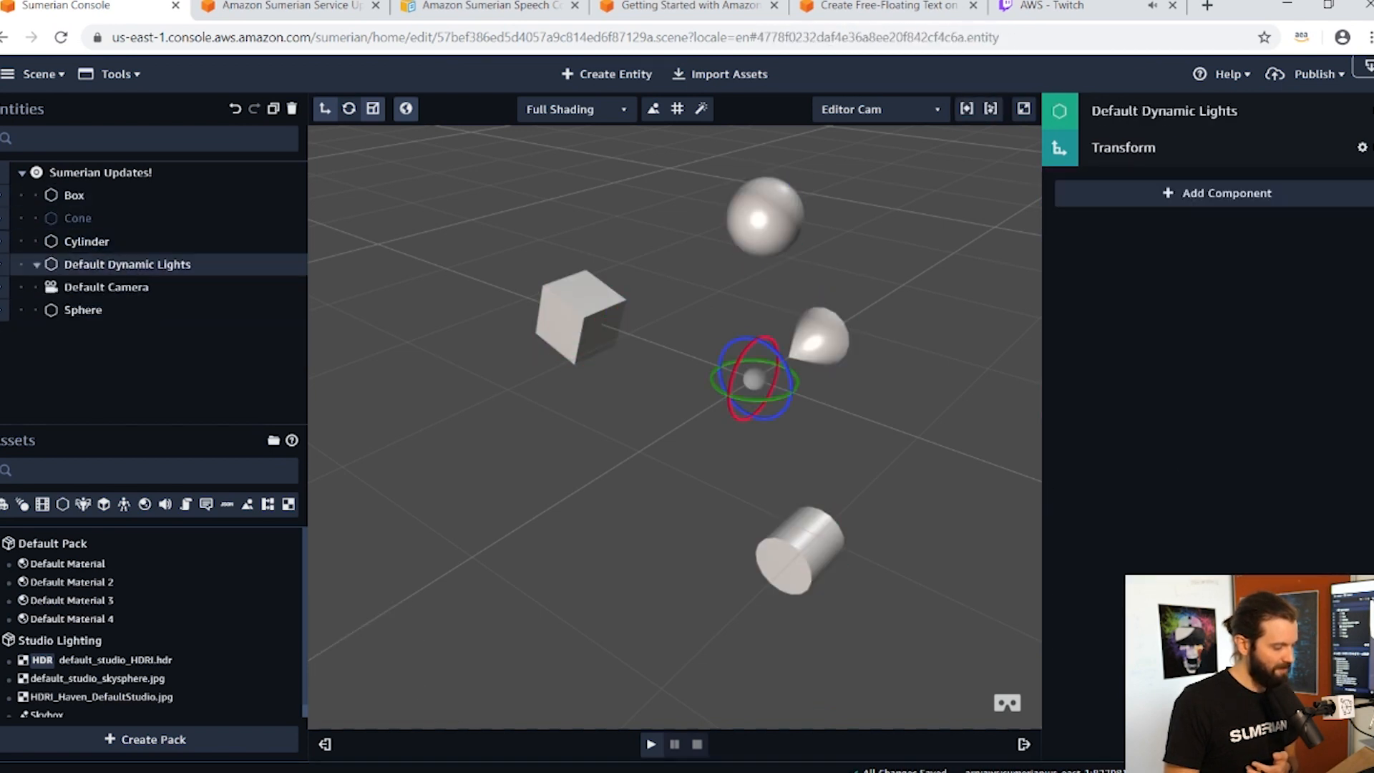
key(Right)
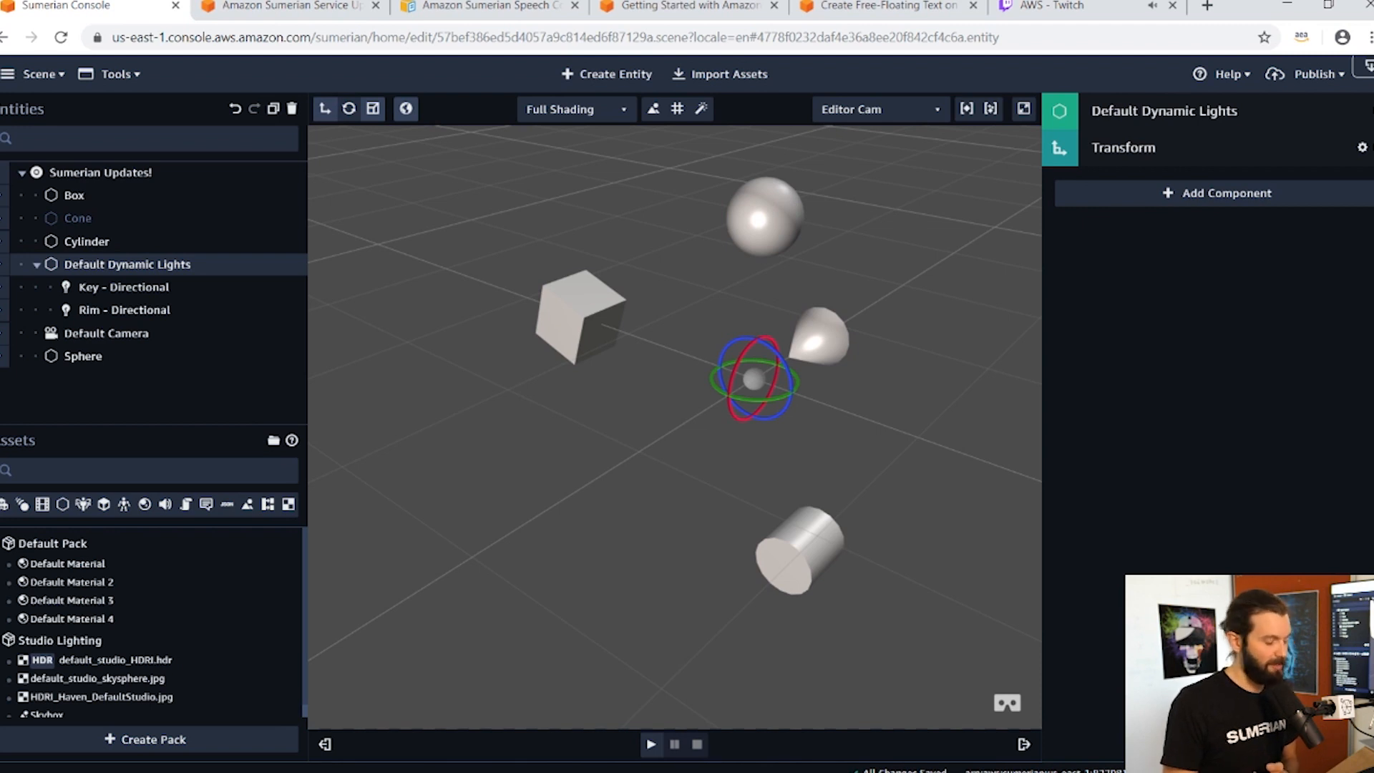
Step the selection down through the nested lights to Default Camera and back, collapse Default Dynamic Lights, and move up to Cylinder
key(Down)
key(Down)
key(Down)
key(Up)
key(Up)
key(Up)
key(Left)
key(Up)
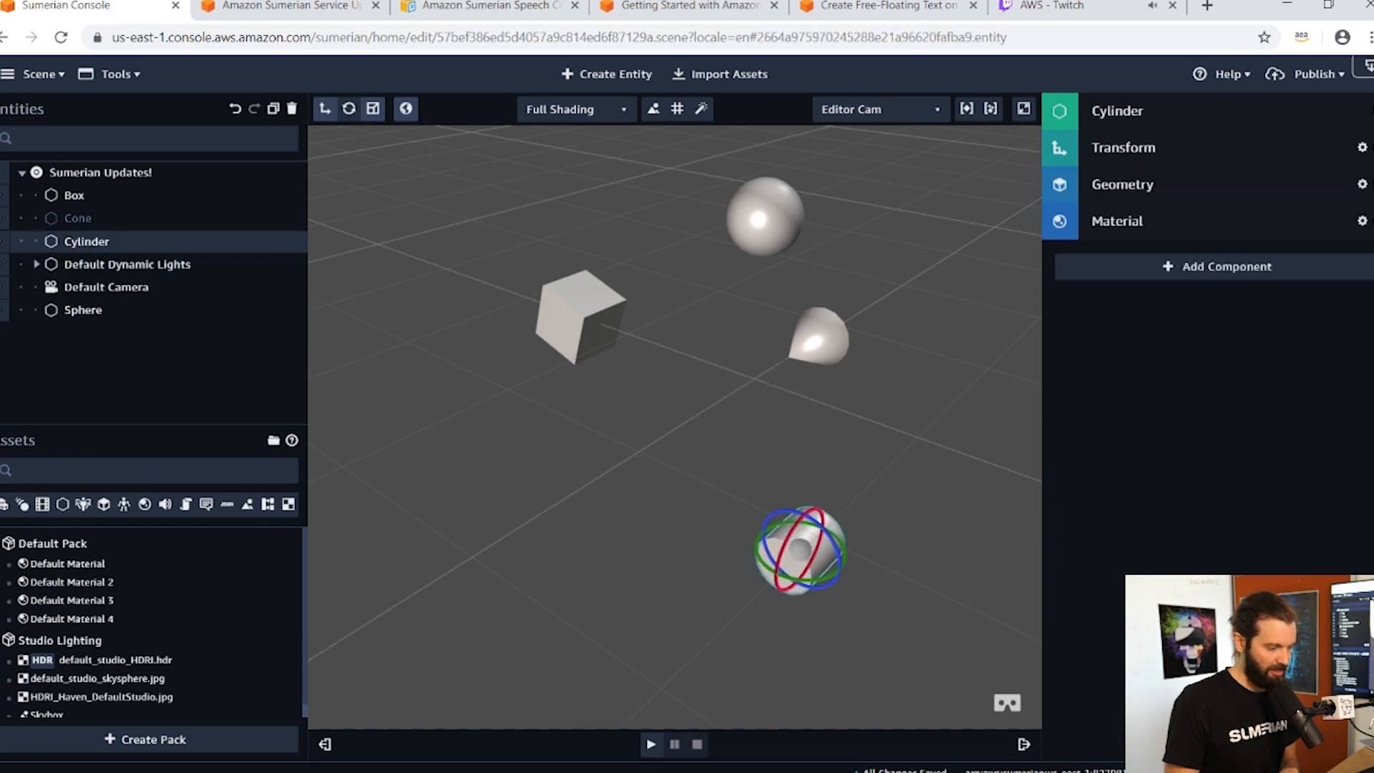
Re-expand Default Dynamic Lights and step the selection down to Default Camera and back up to the lights' parent entity
key(Down)
key(Right)
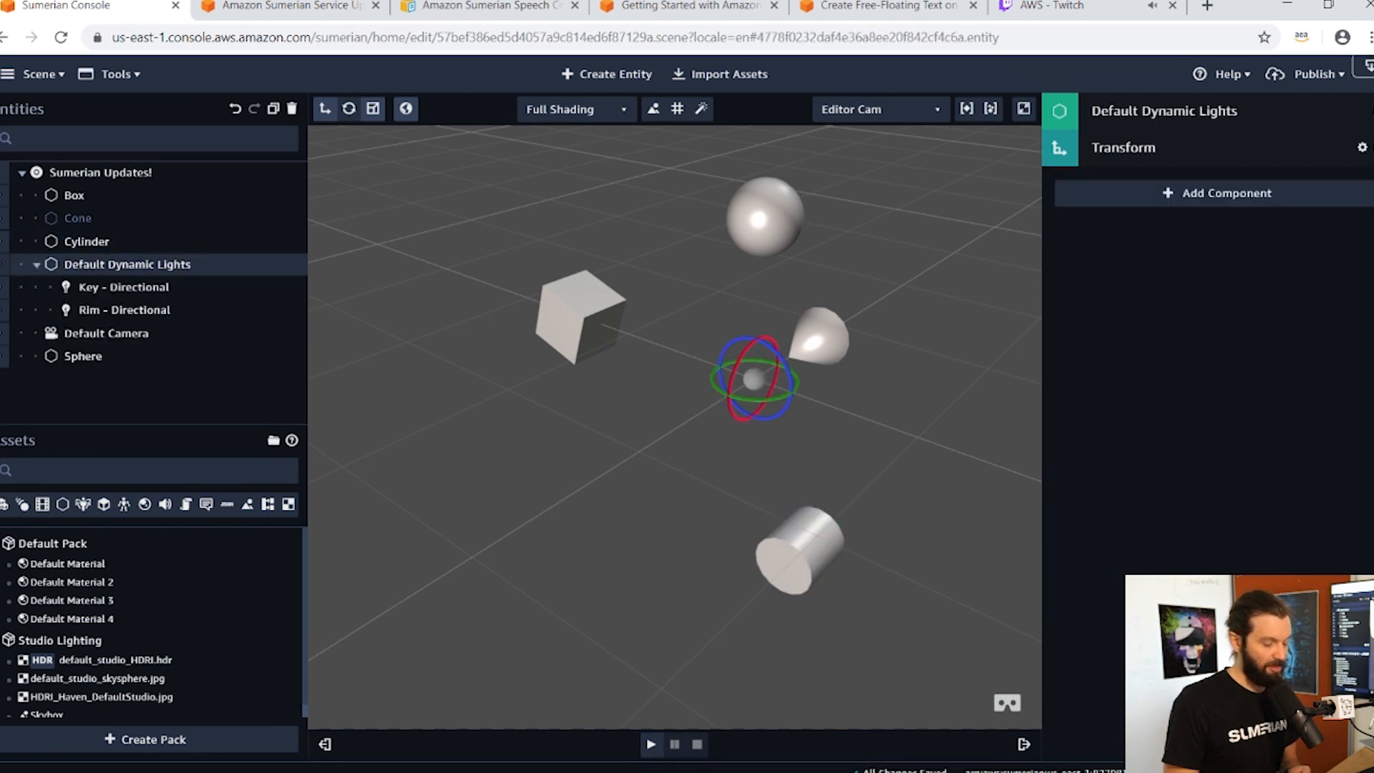
key(Down)
key(Down)
key(Down)
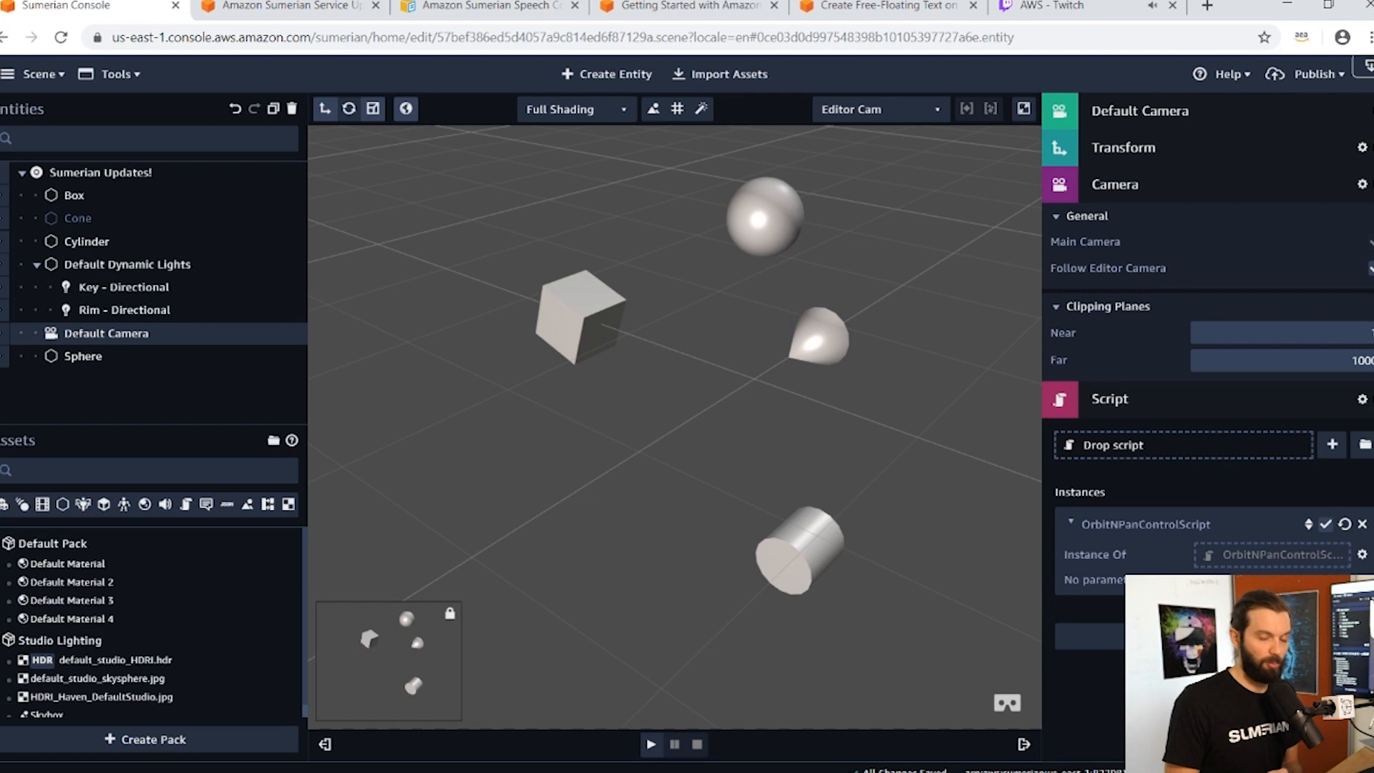
key(Up)
key(Up)
key(Up)
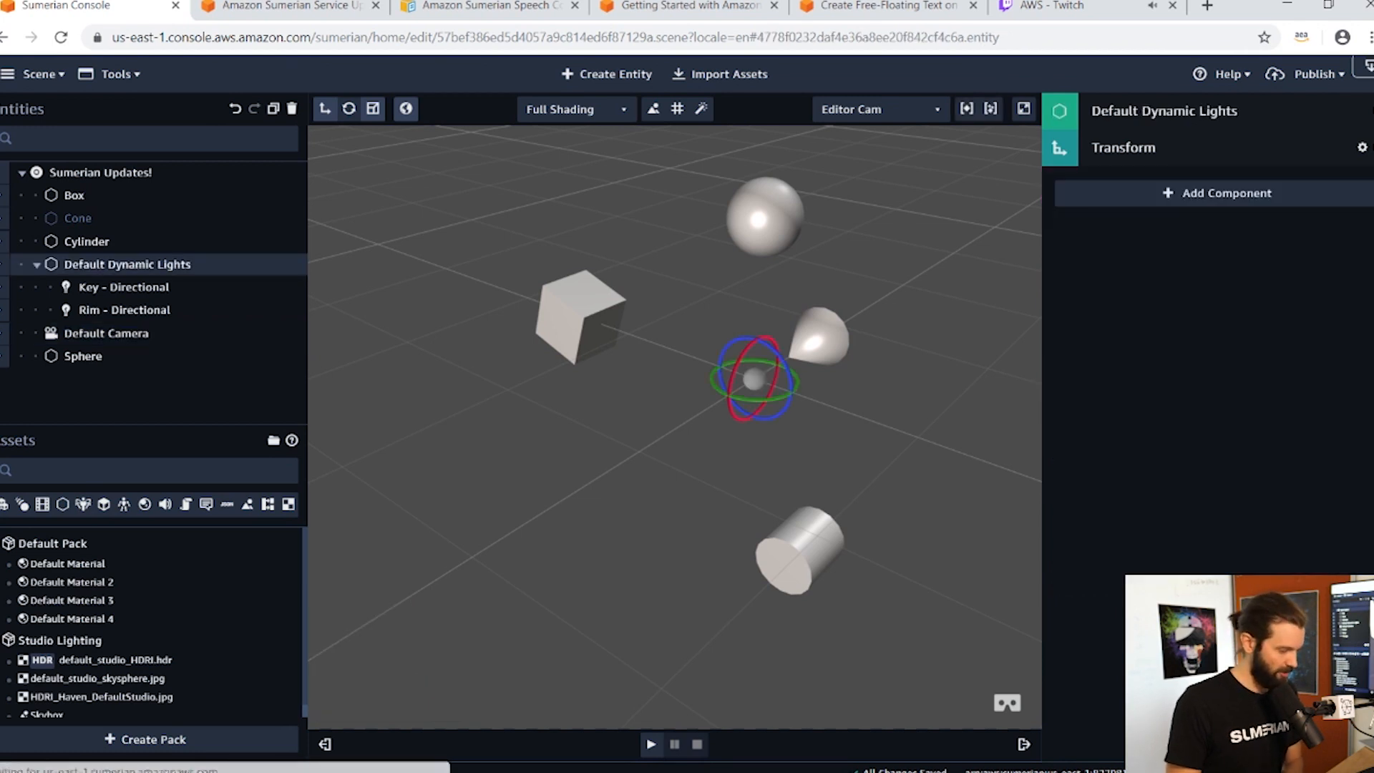
Collapse Default Dynamic Lights, step the selection up to Box, and return it to Cylinder in the entity list
key(Left)
key(Up)
key(Up)
key(Up)
key(Down)
key(Down)
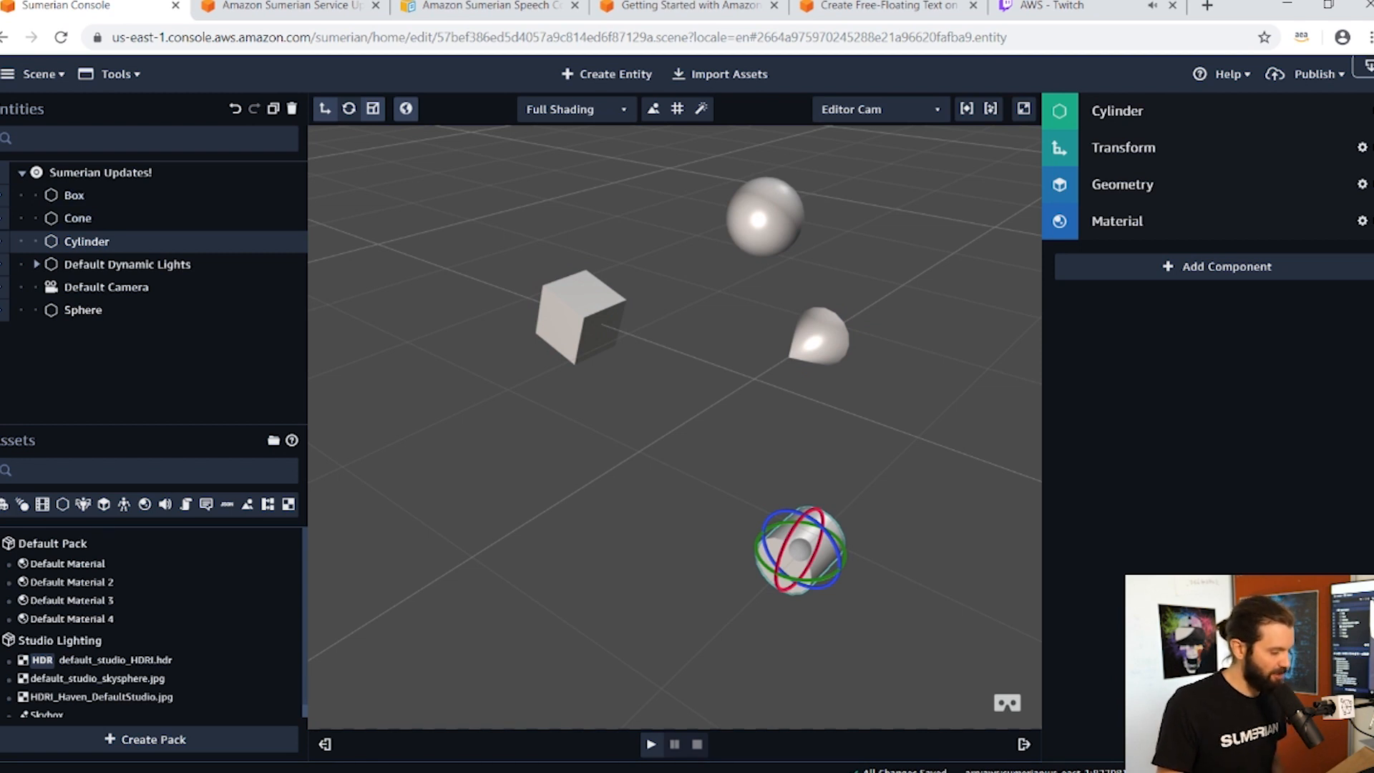
Enlarge the asset list and select the whole range from Default Pack through Studio Lighting
drag(143, 425, 141, 349)
click(54, 468)
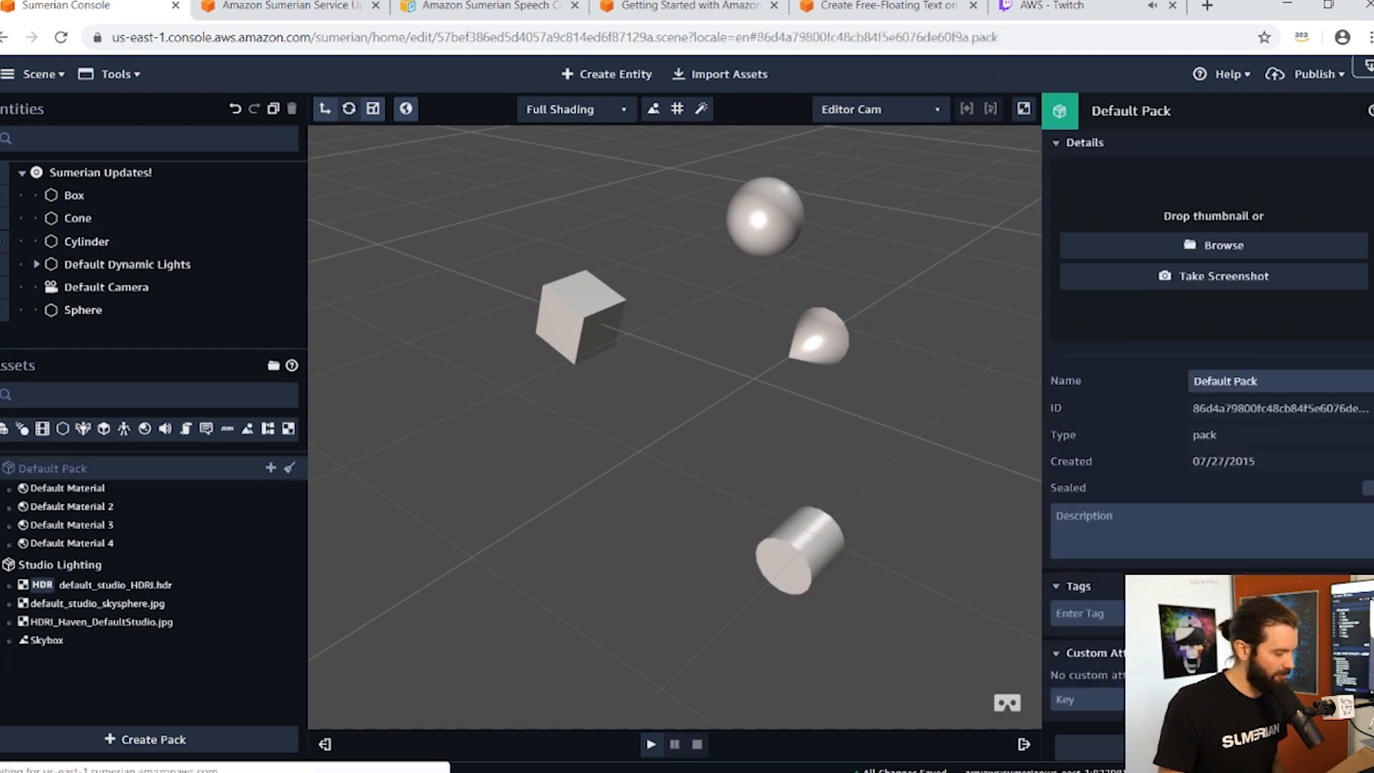
shift+click(60, 564)
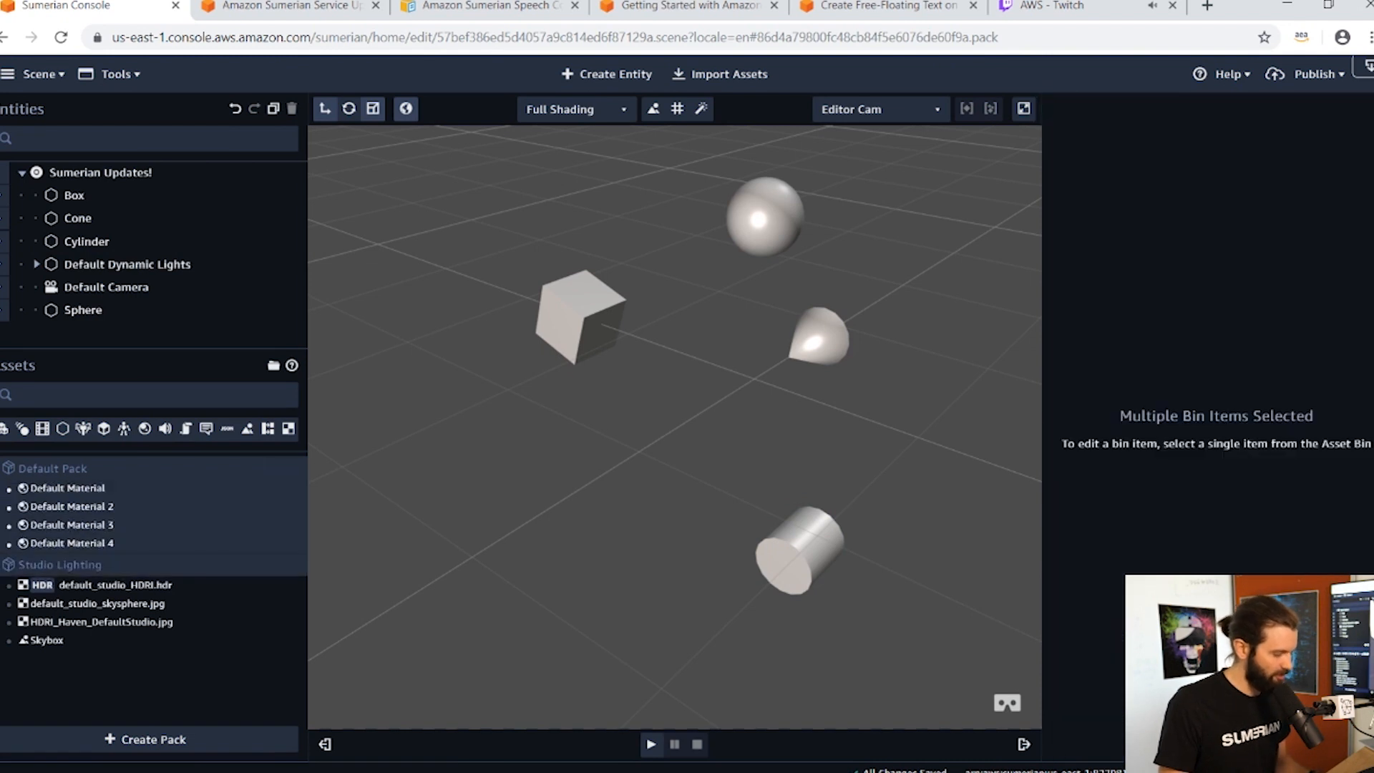
Marquee-select the box, cone and sphere in the viewport and move them together slightly along the red axis
click(74, 195)
drag(897, 175, 465, 423)
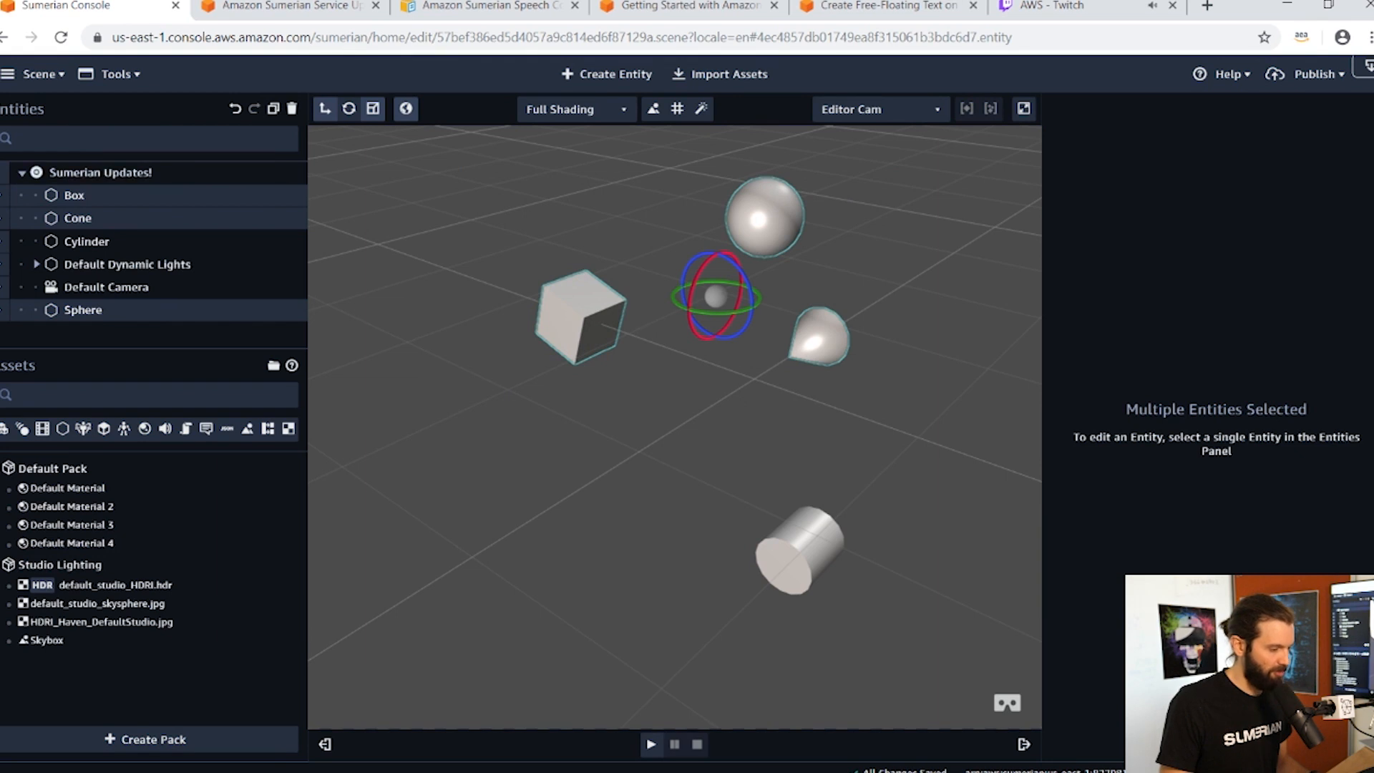
key(w)
mouse_move(783, 315)
mouse_down()
mouse_move(702, 291)
mouse_move(803, 320)
mouse_up()
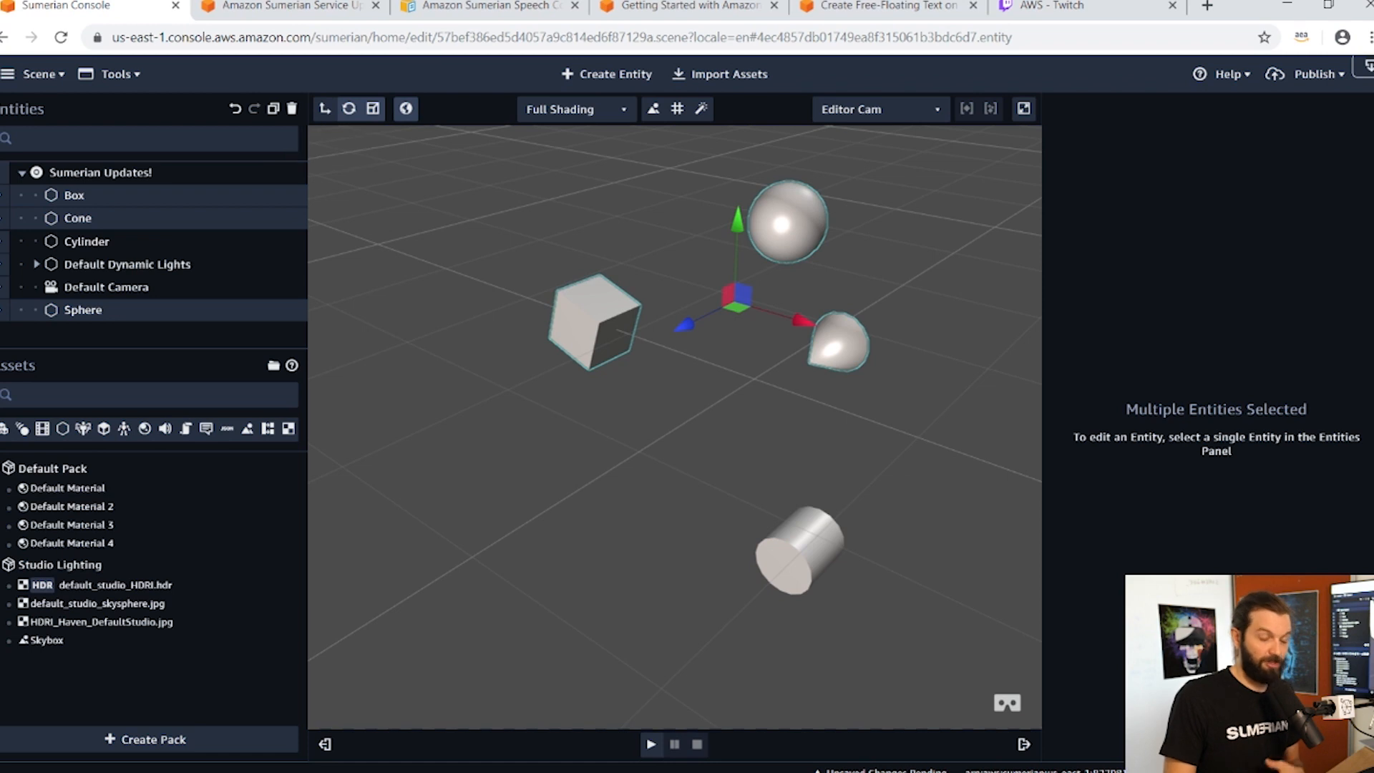
Show the rotate and scale gizmos on the selected box, cone and sphere, and delete the three entities
key(e)
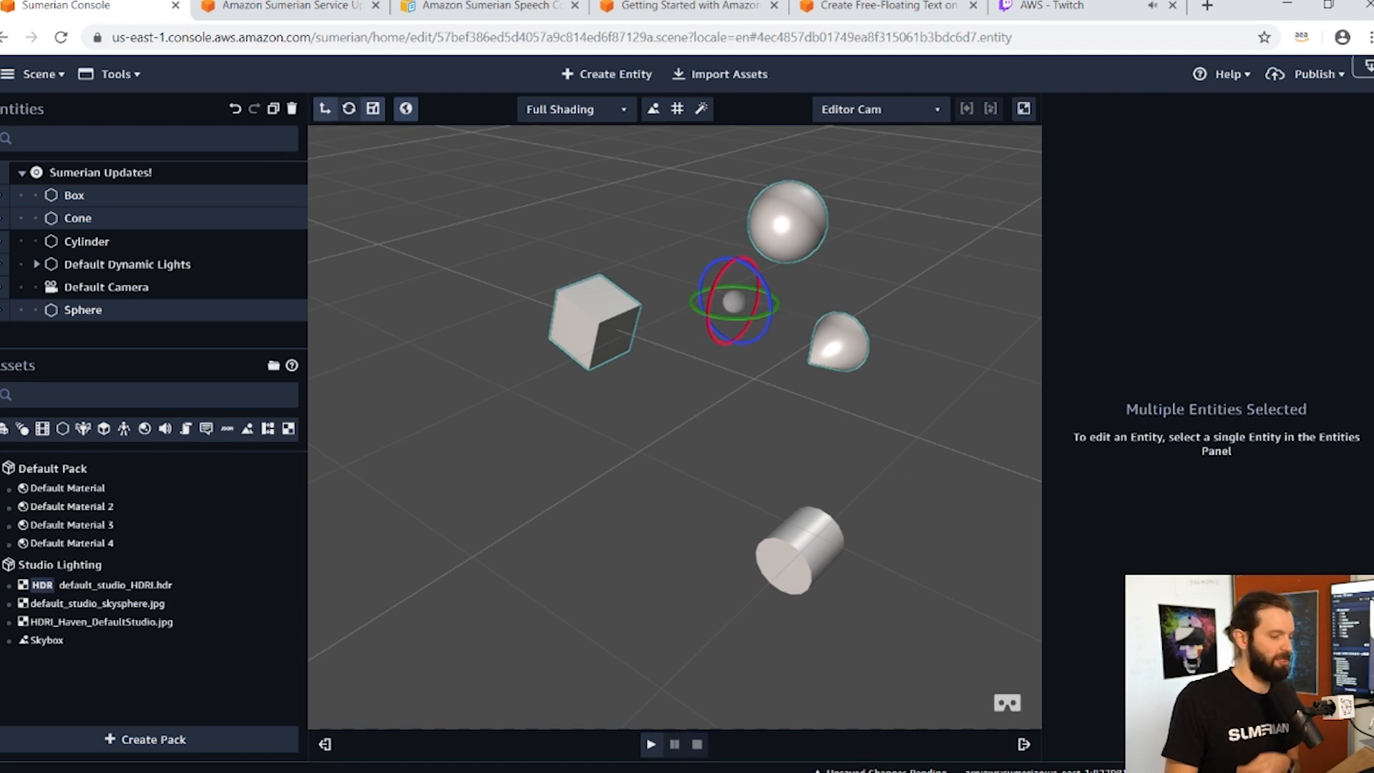
key(r)
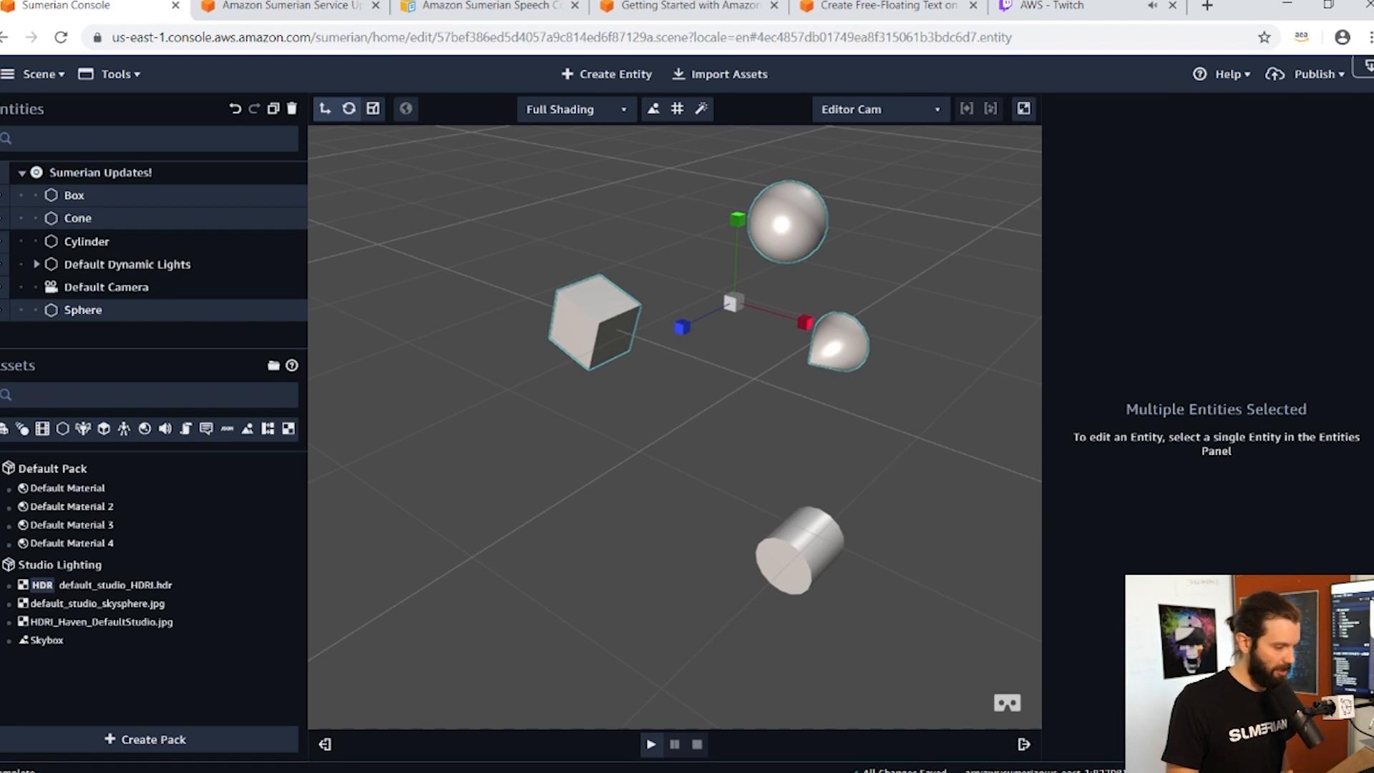
click(292, 108)
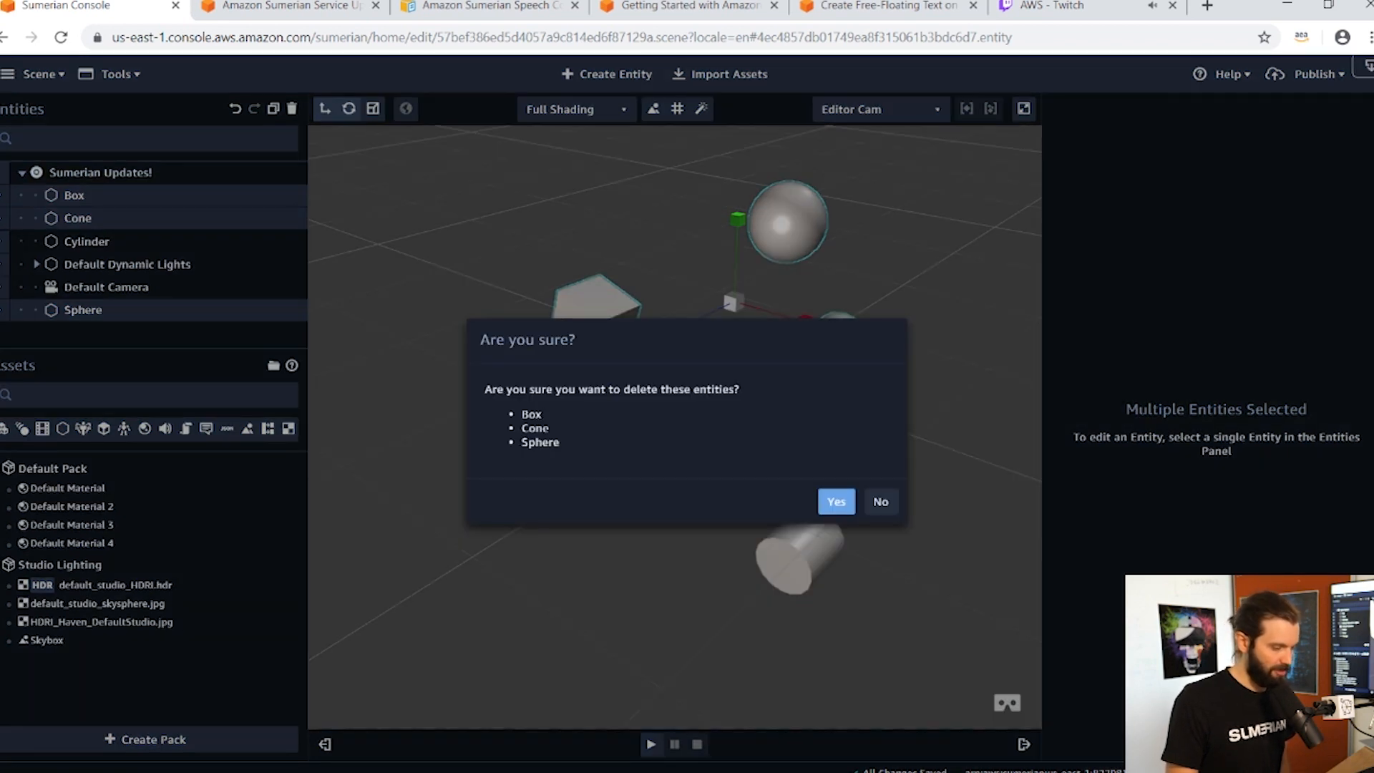
click(836, 501)
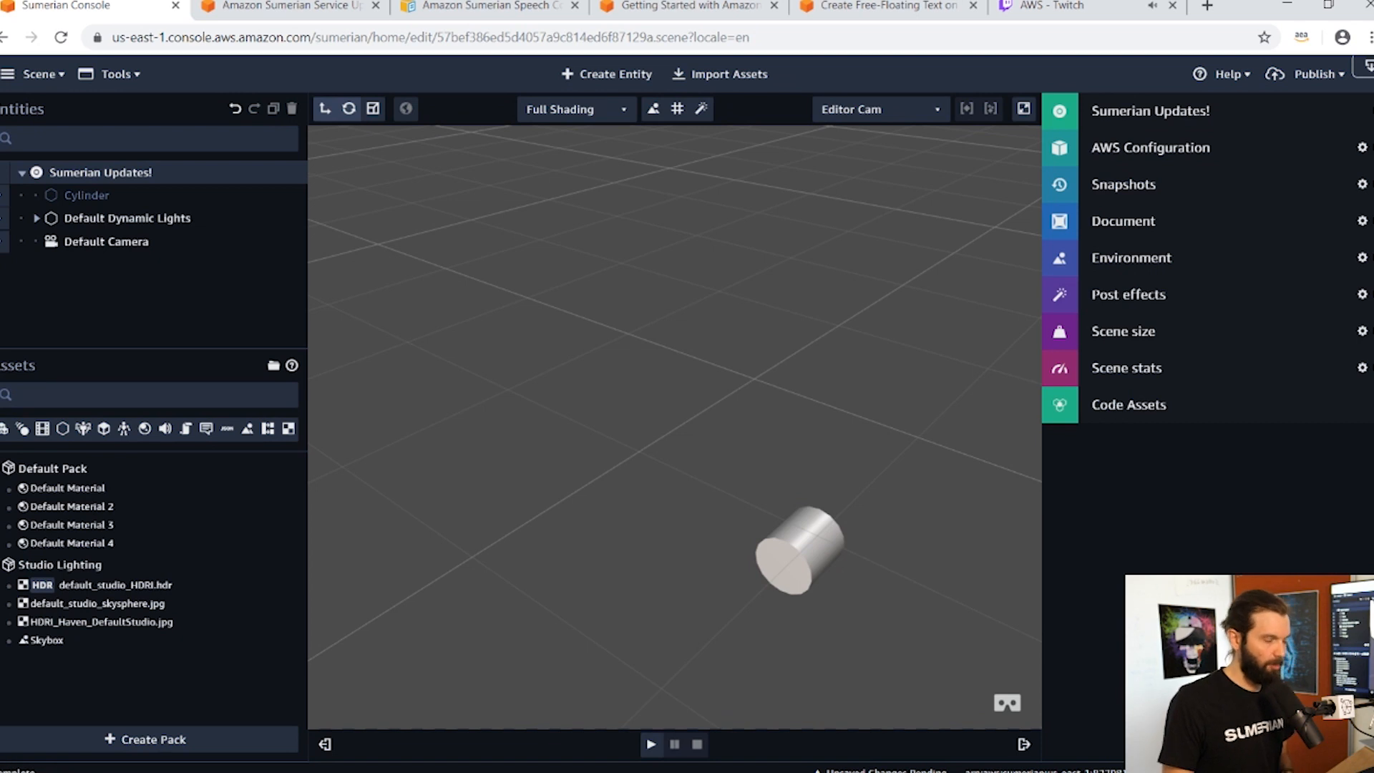
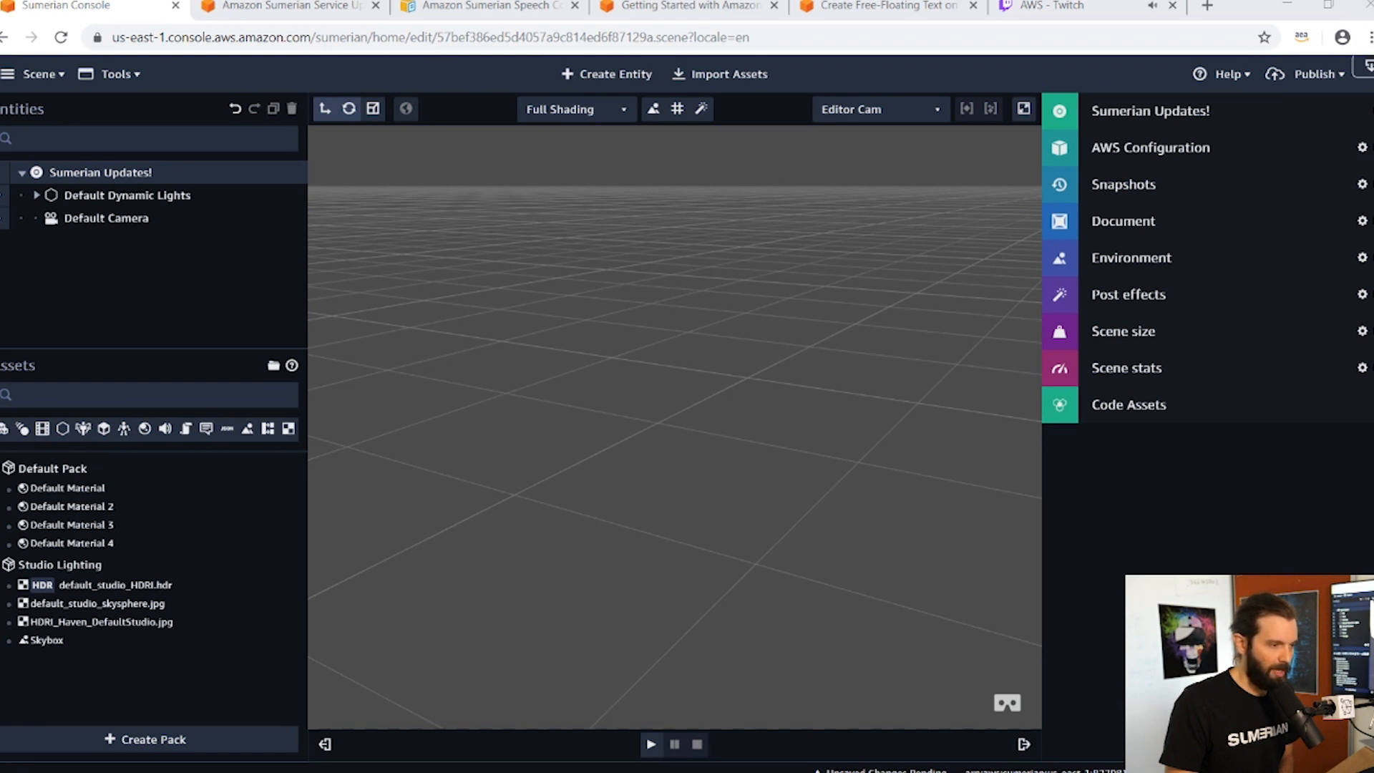
Import the mannequin_rig_noNamespace.fbx and cristine_rig_tshirt.fbx character rigs as assets, and collapse the Default Pack
drag(787, 259, 698, 425)
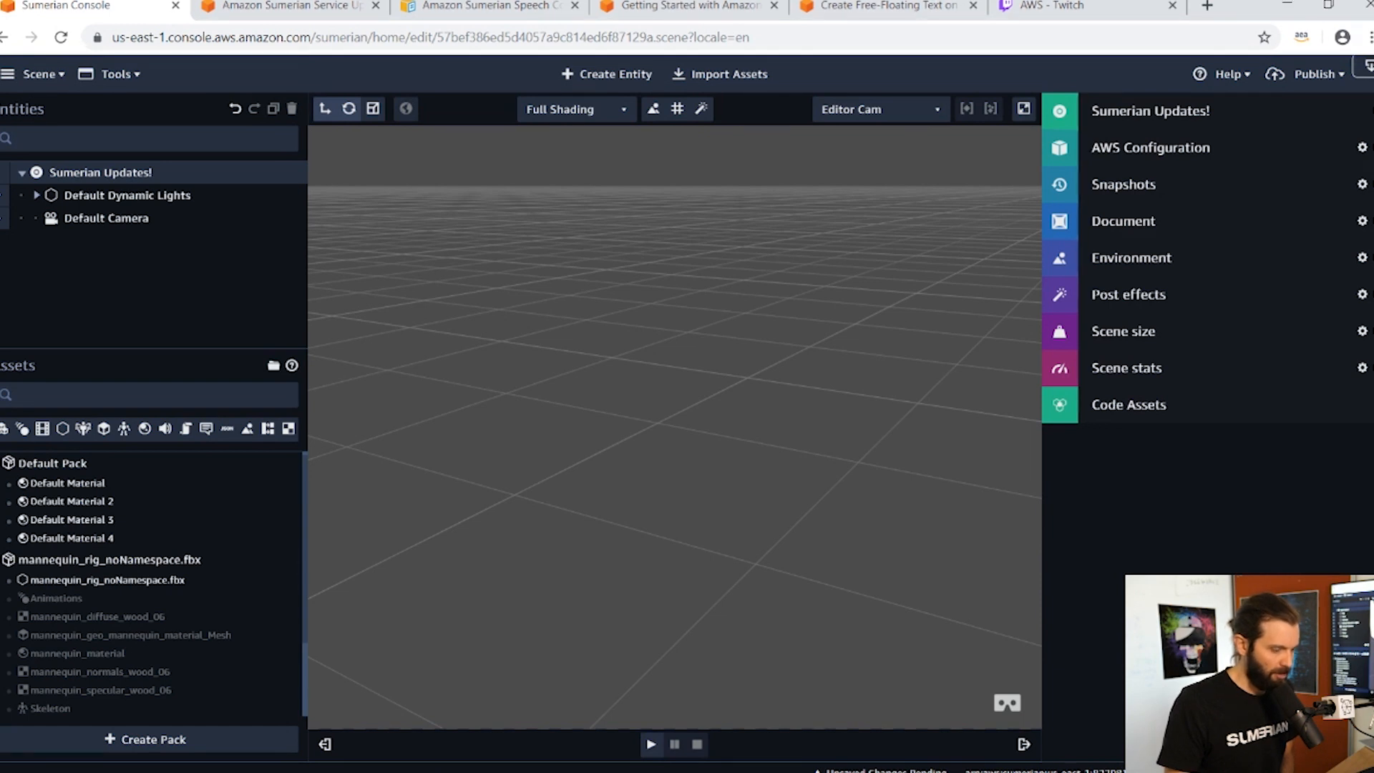
drag(2, 530, 273, 557)
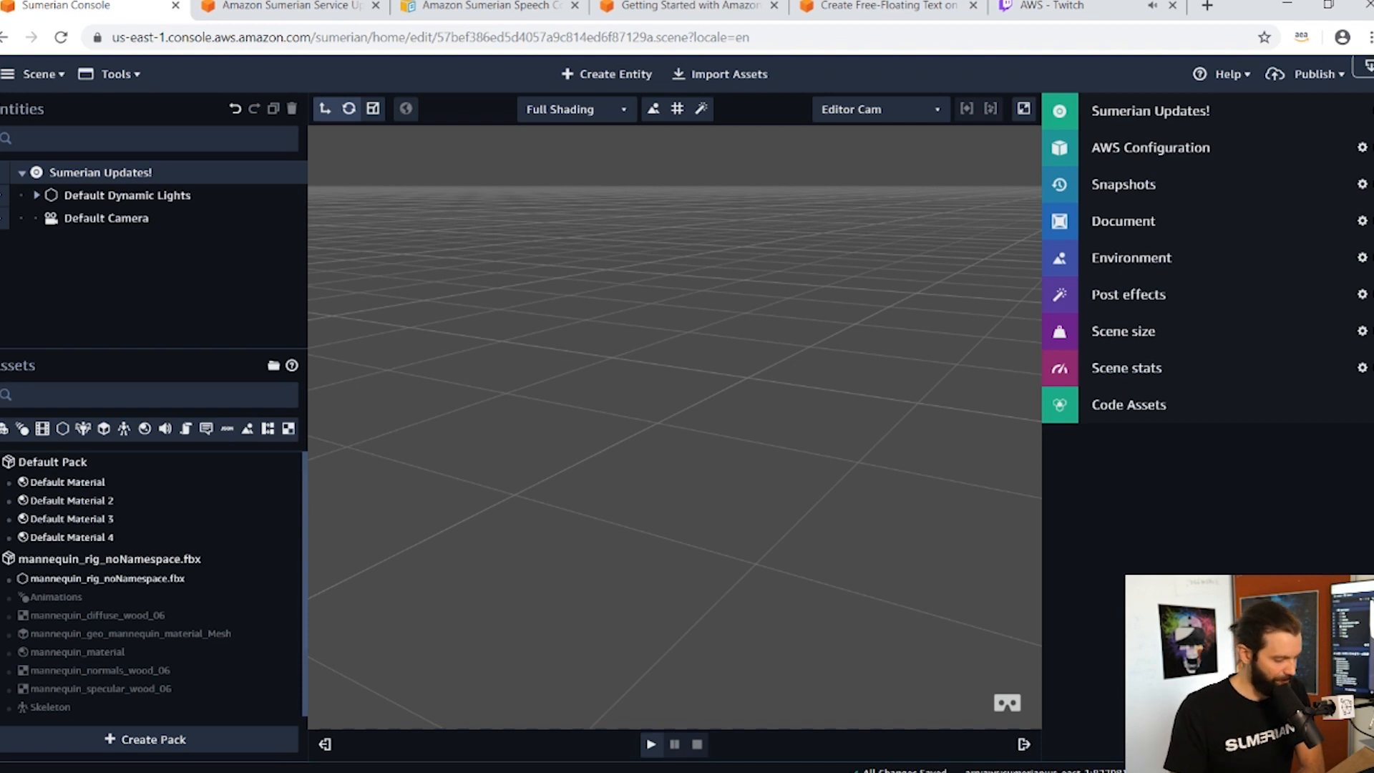
click(53, 462)
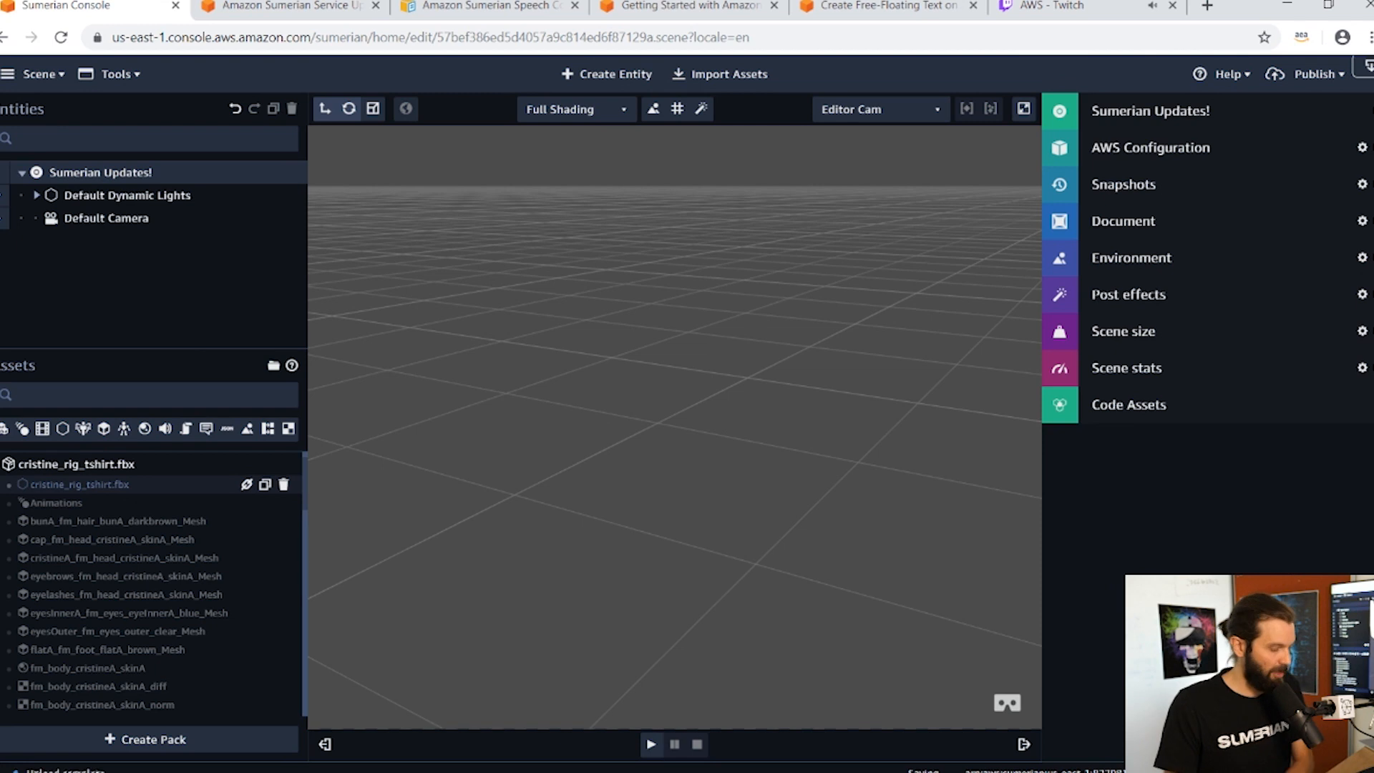
Add the cristine_rig_tshirt.fbx and mannequin_rig_noNamespace.fbx character models to the scene from the assets
drag(79, 485, 556, 457)
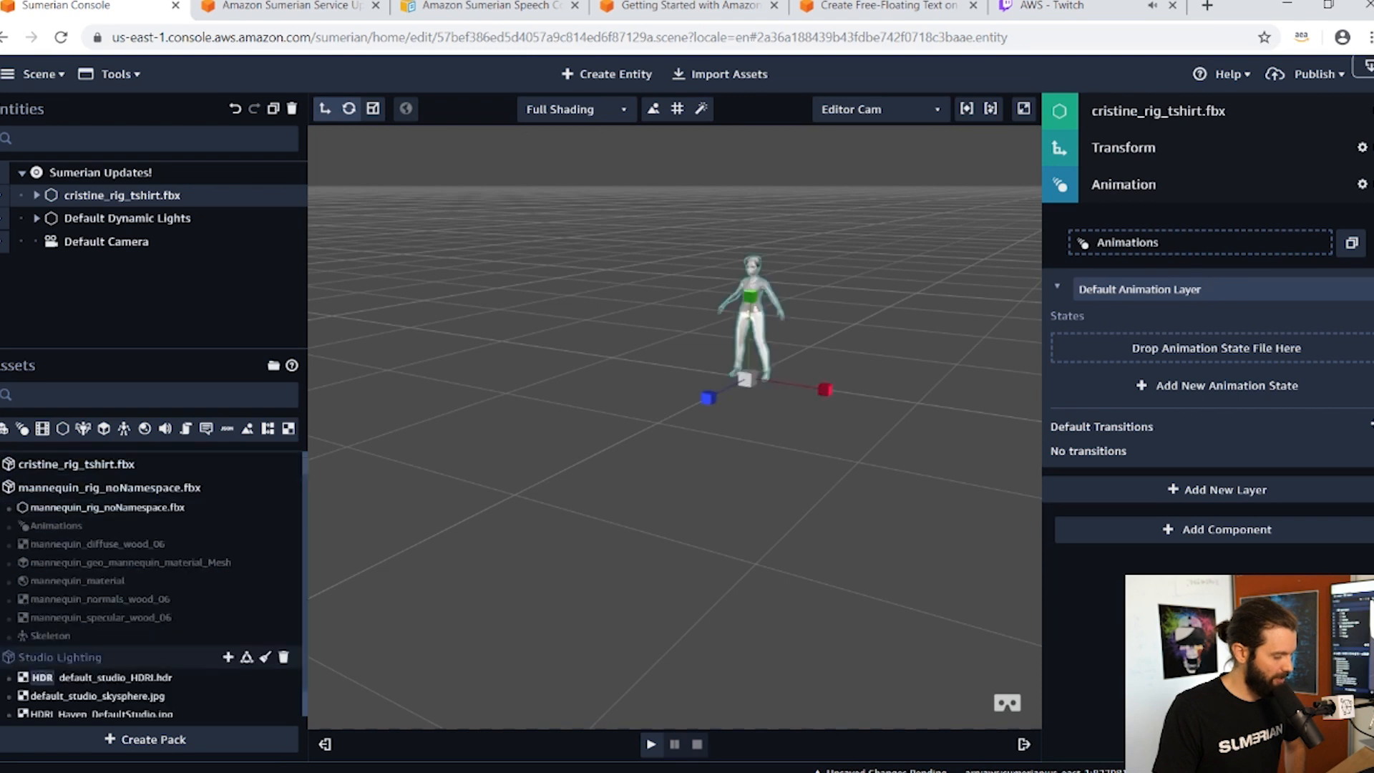
drag(108, 507, 862, 475)
scroll(675, 427, down, 1)
scroll(674, 427, up, 8)
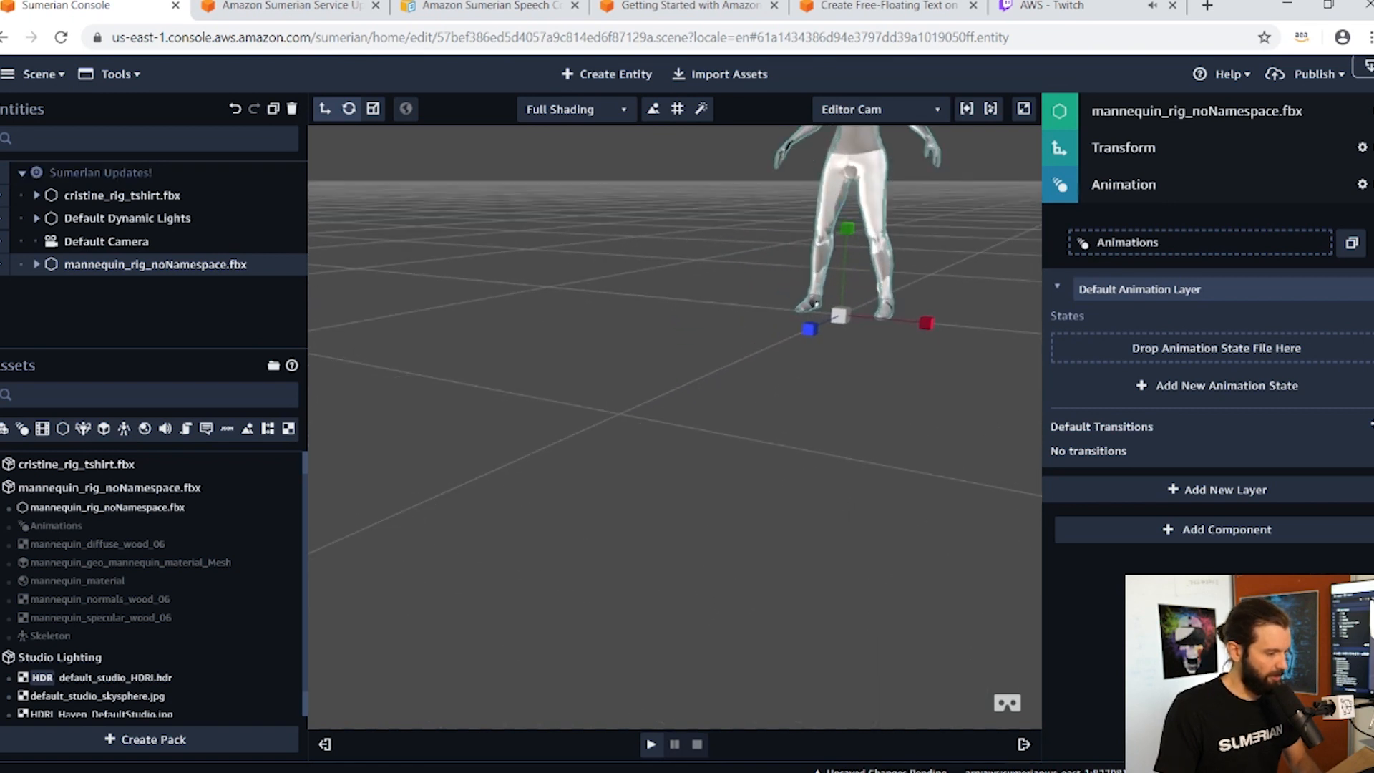
Move the cristine_rig_tshirt.fbx character along the red axis so it stands beside the mannequin, facing the camera
click(325, 109)
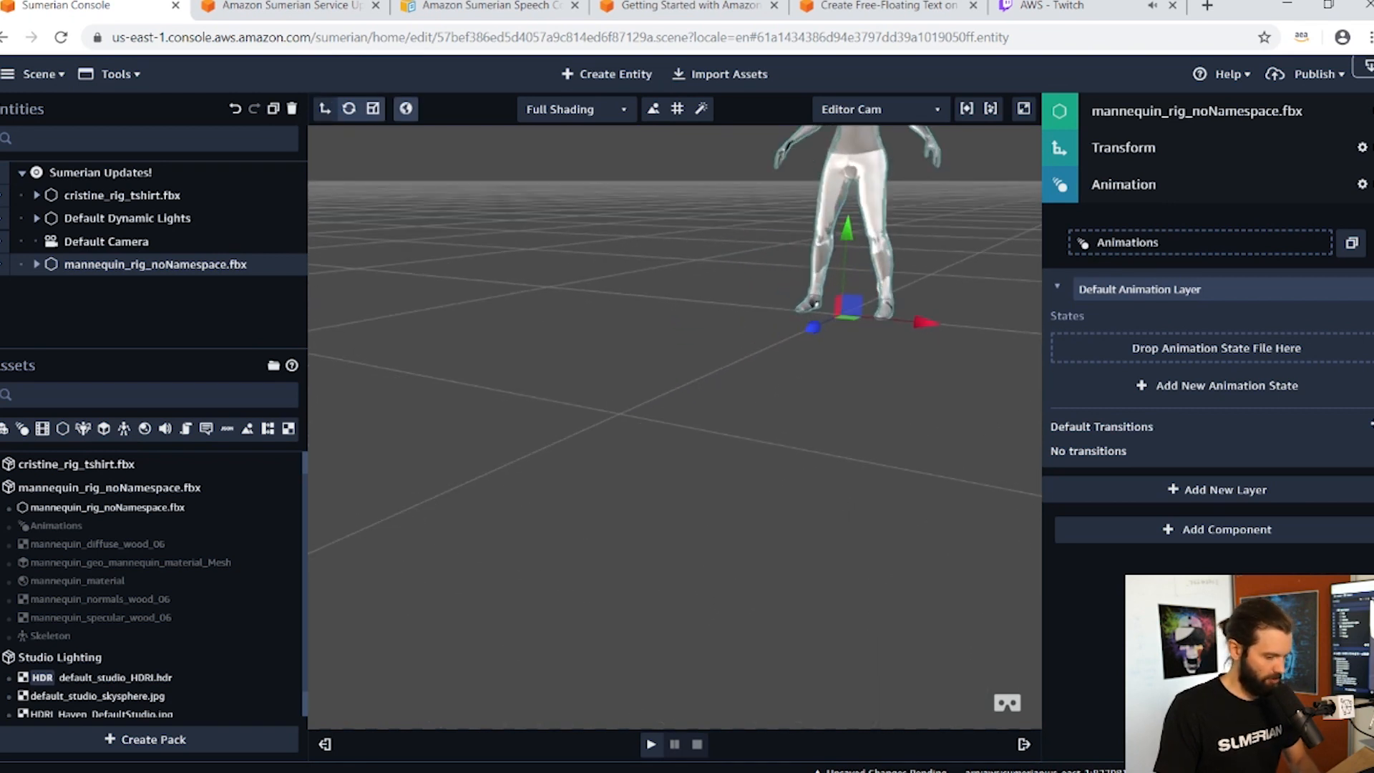
key(f)
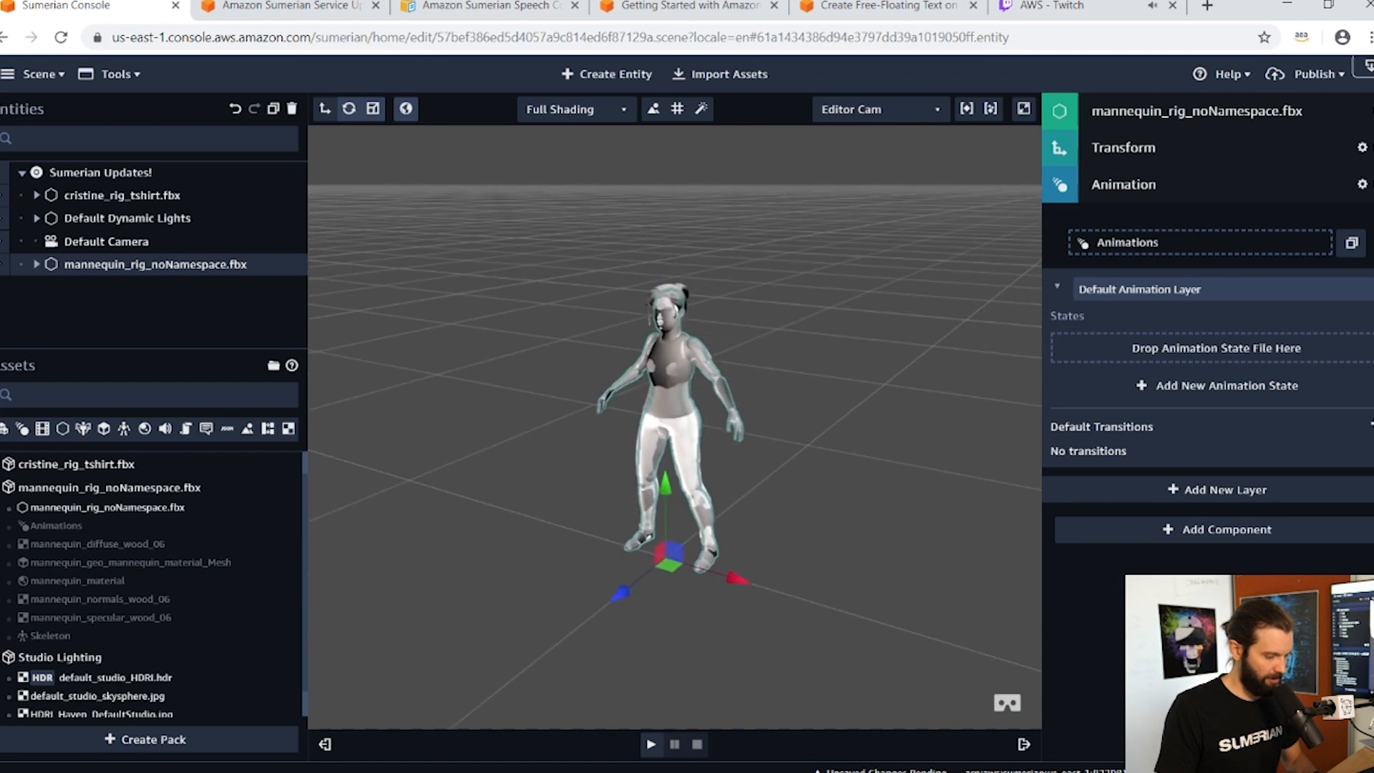
right_drag(674, 444, 719, 401)
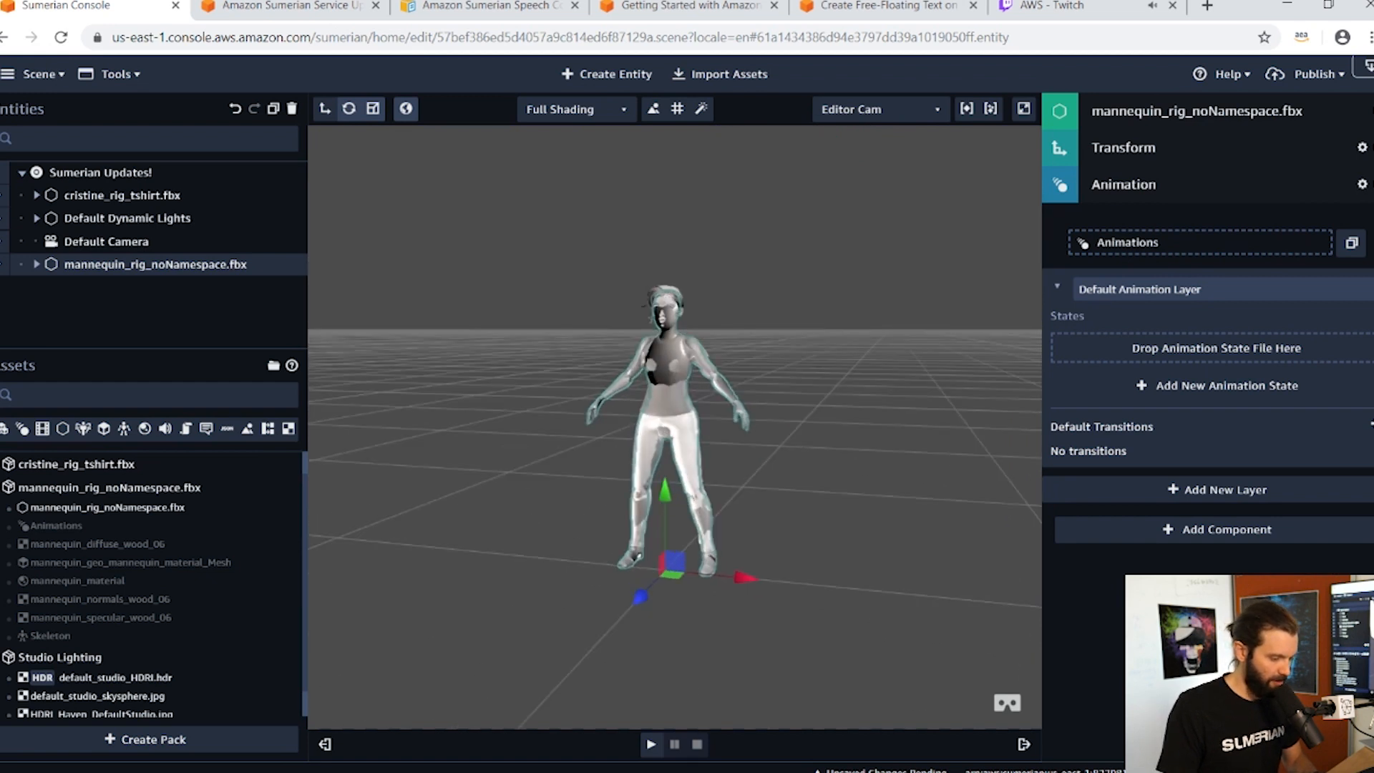
click(493, 300)
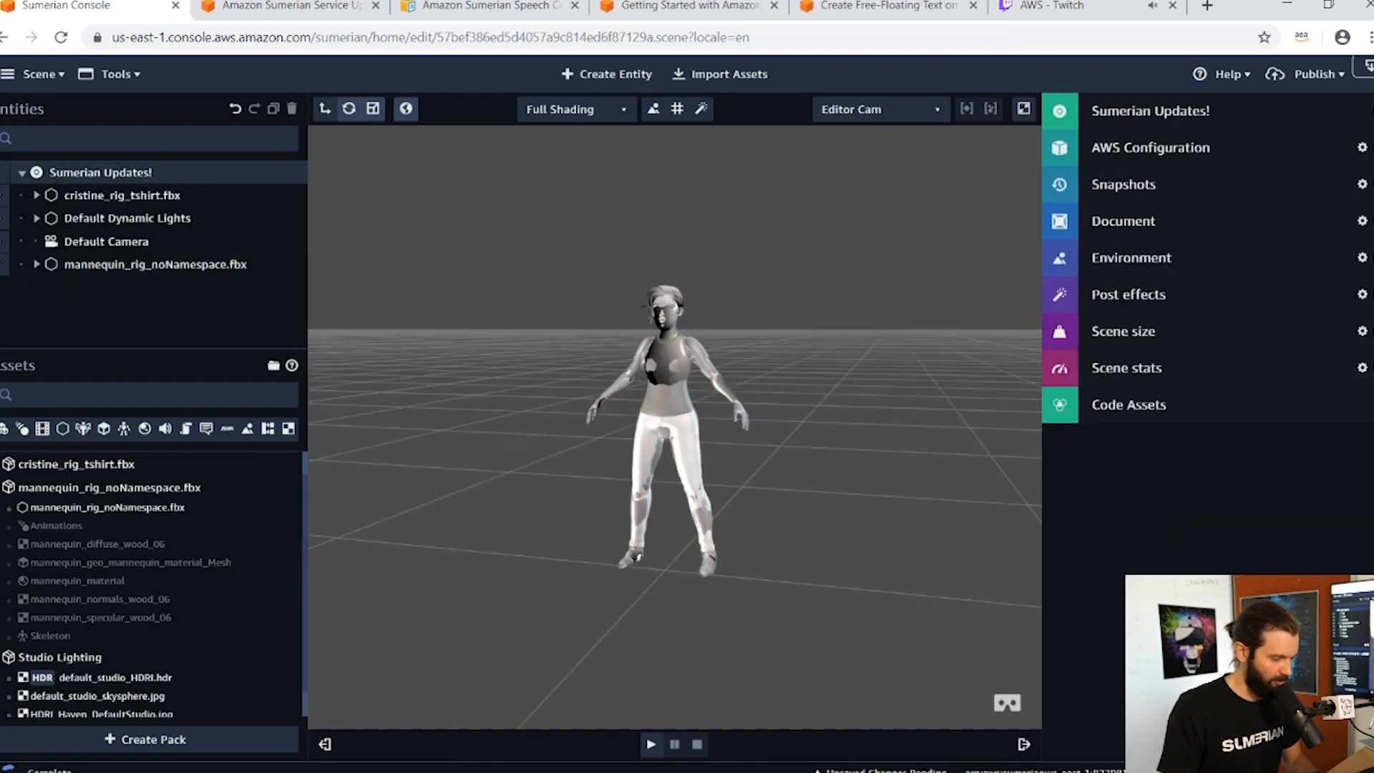
click(122, 196)
drag(743, 577, 552, 558)
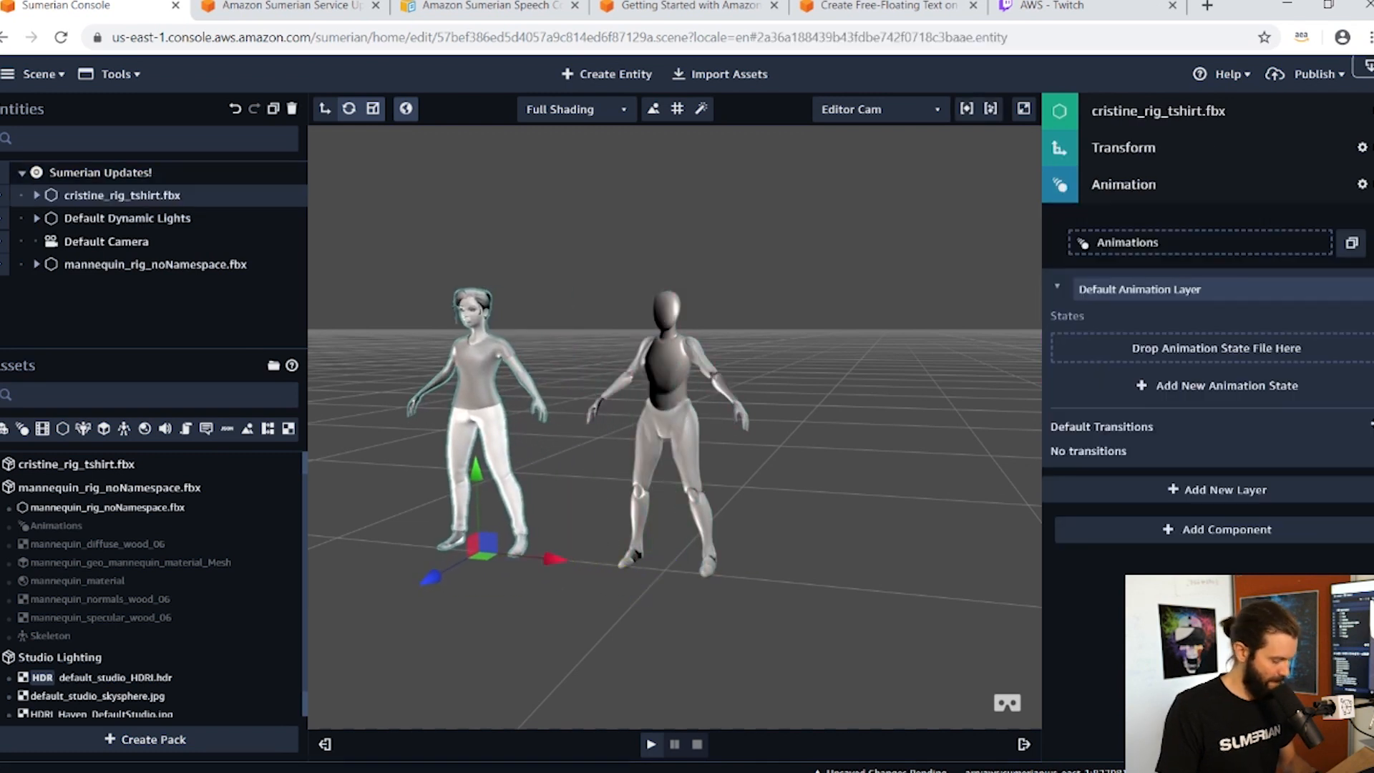
middle_drag(552, 465, 640, 437)
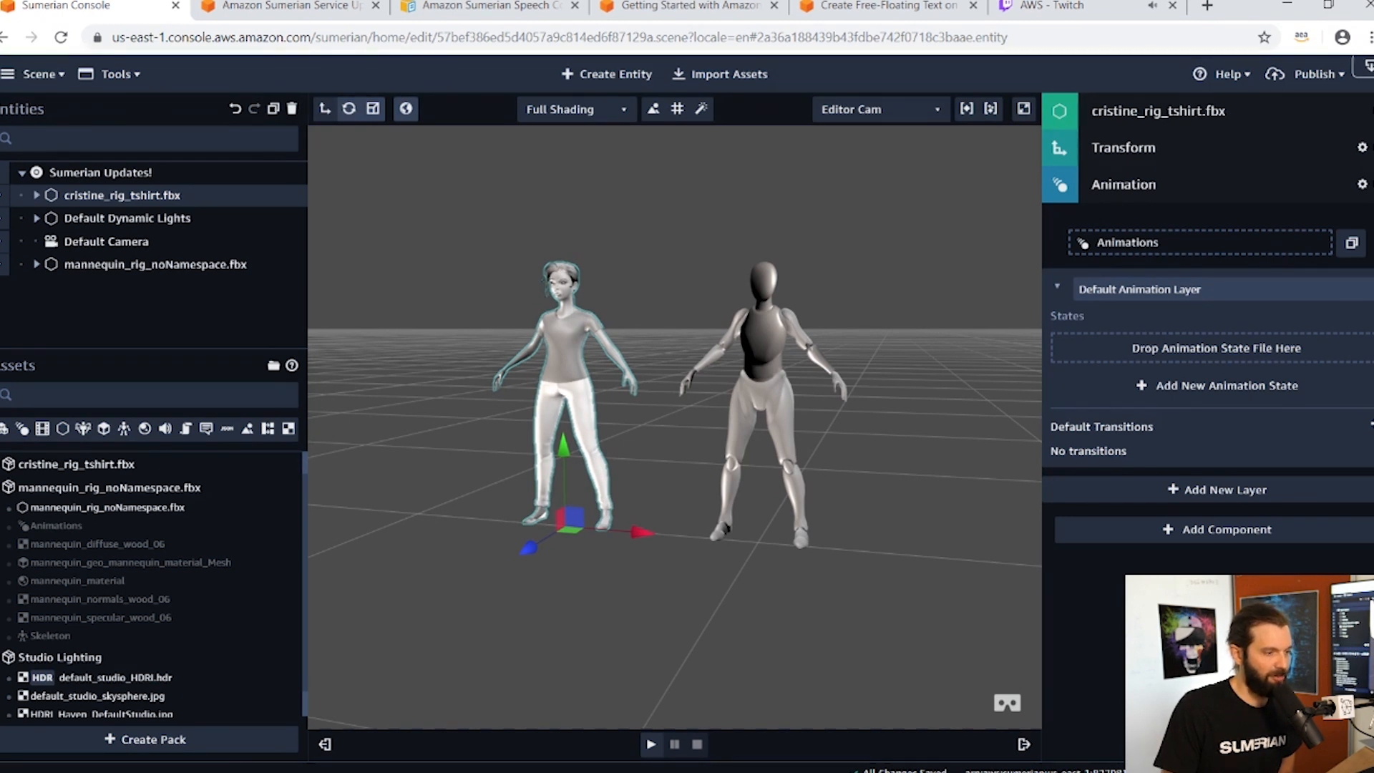
Add the stand_idle animation as a state on the cristine_rig_tshirt.fbx character's Default Animation Layer and play the scene
drag(1173, 58, 1184, 367)
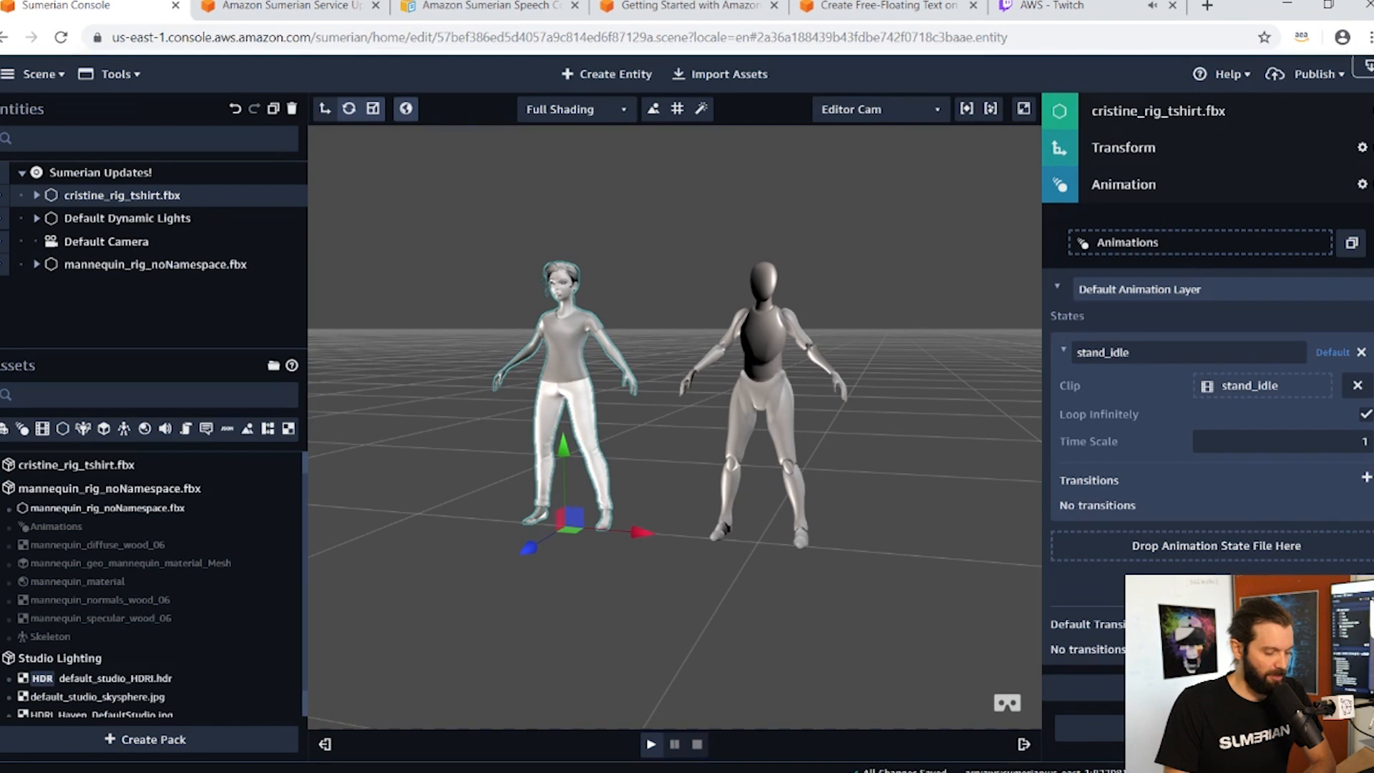
click(650, 744)
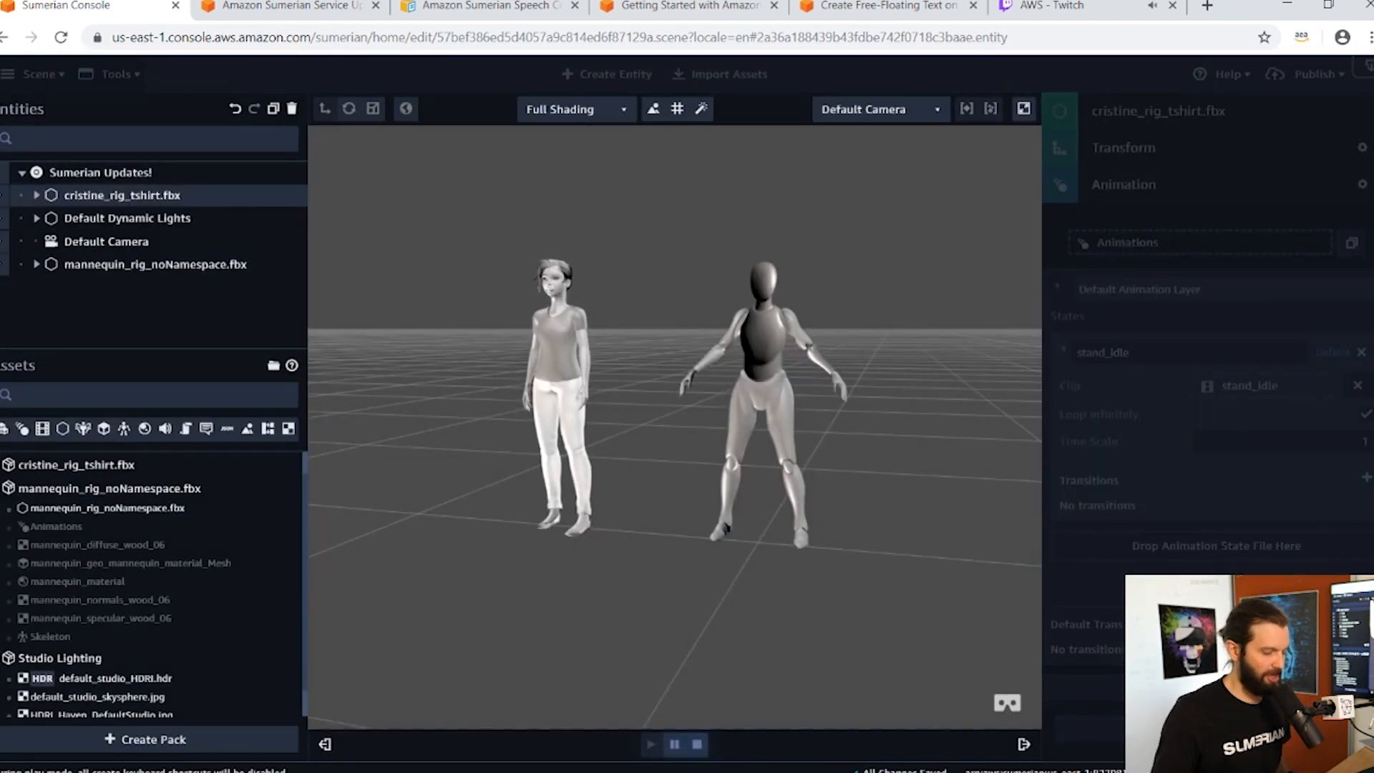
Examine the idle animation on the clothed character up close from several views, and stop the scene playback
mouse_move(673, 422)
mouse_down()
mouse_move(719, 472)
mouse_move(683, 477)
mouse_move(682, 442)
mouse_up()
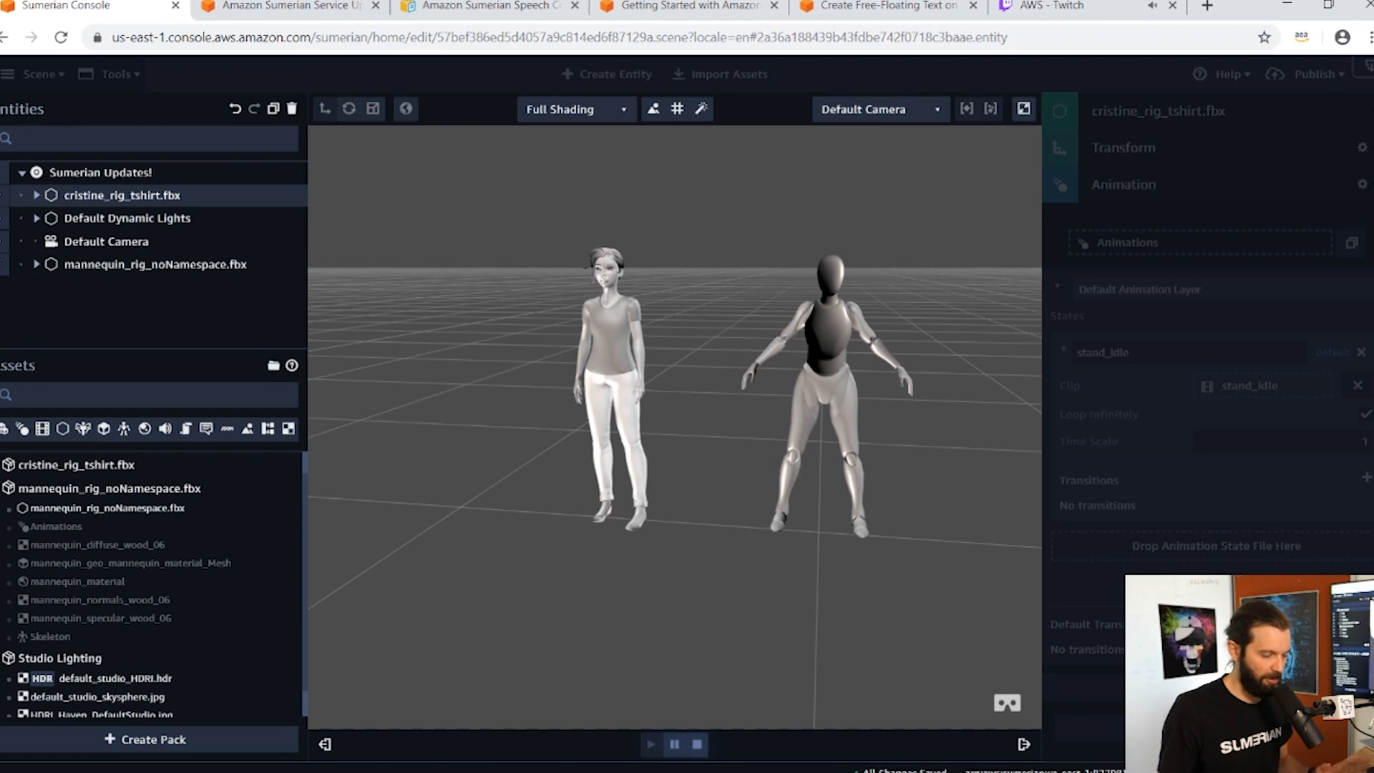
scroll(674, 427, up, 6)
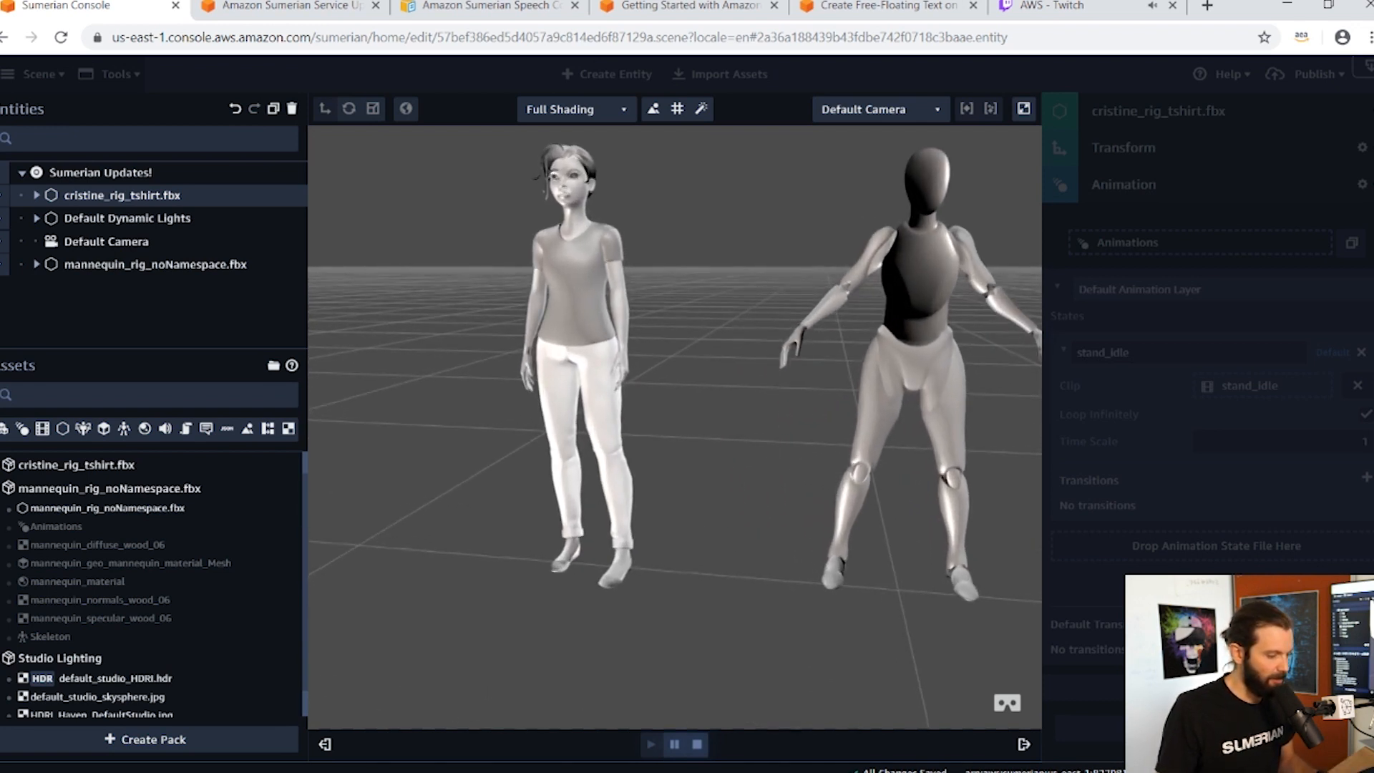
scroll(674, 427, down, 1)
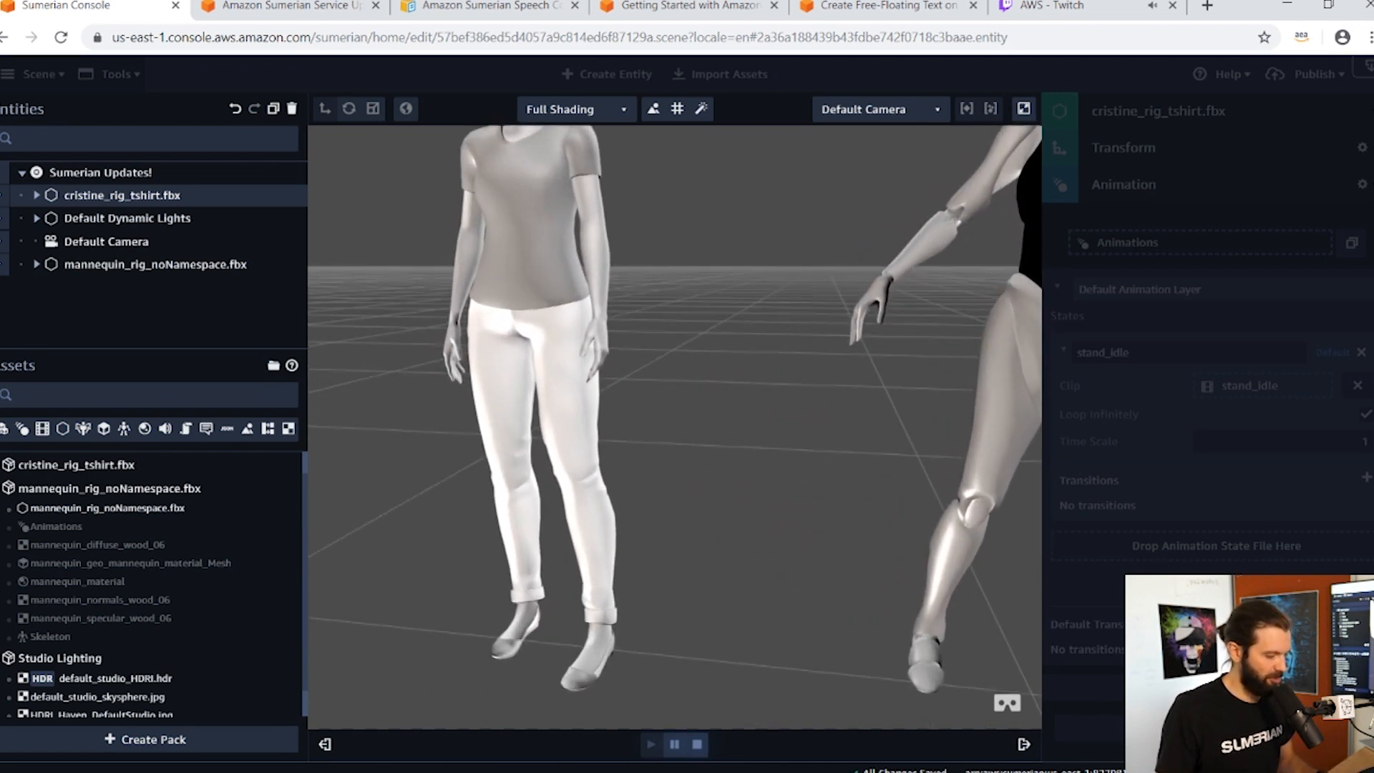
middle_drag(573, 308, 691, 493)
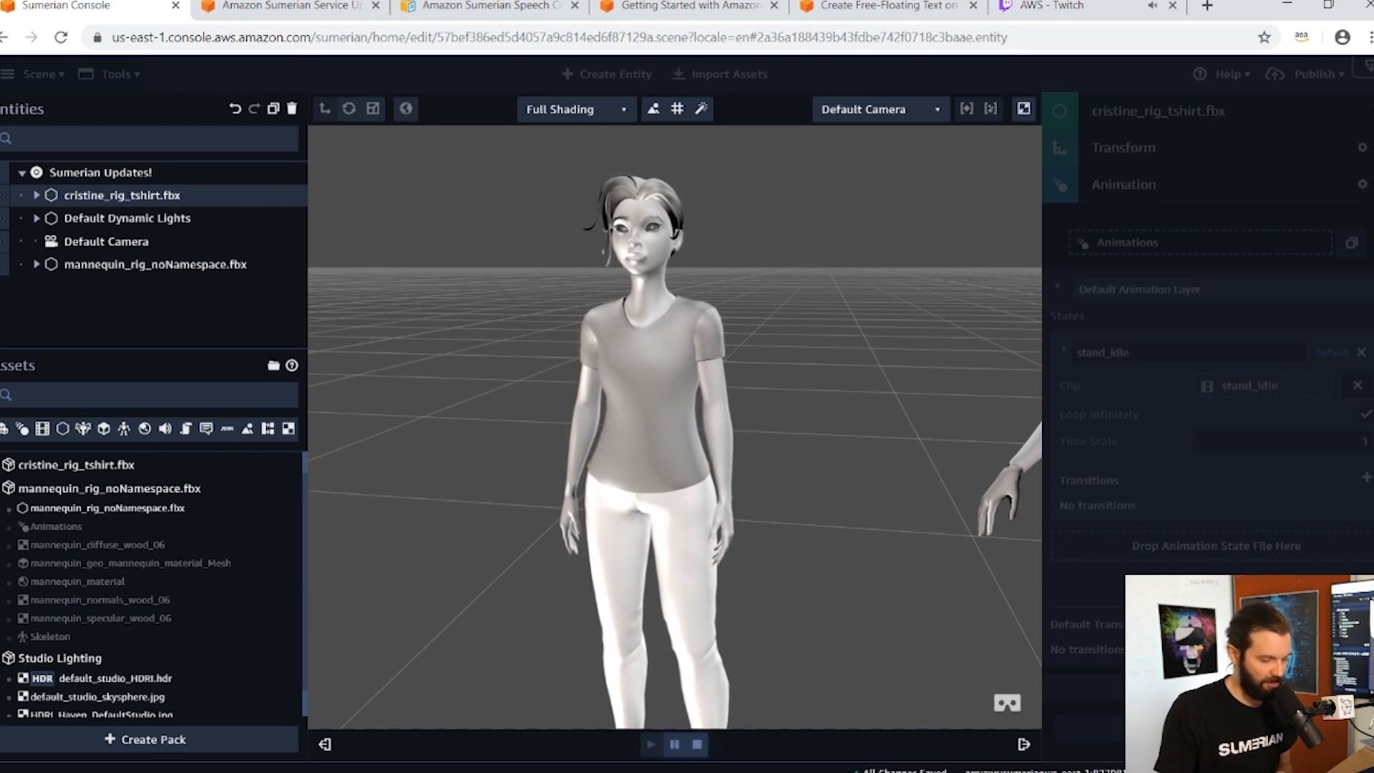
scroll(675, 428, up, 3)
scroll(674, 427, down, 5)
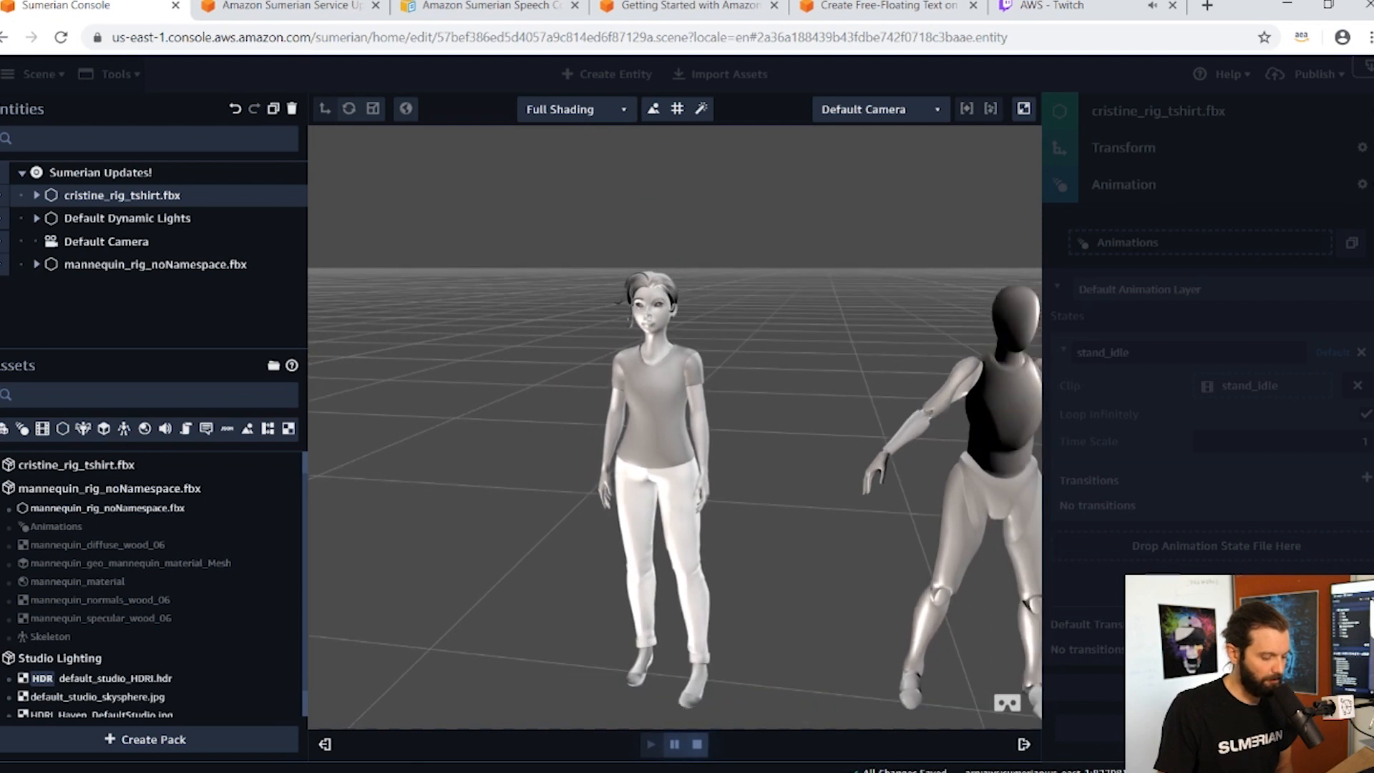
click(696, 744)
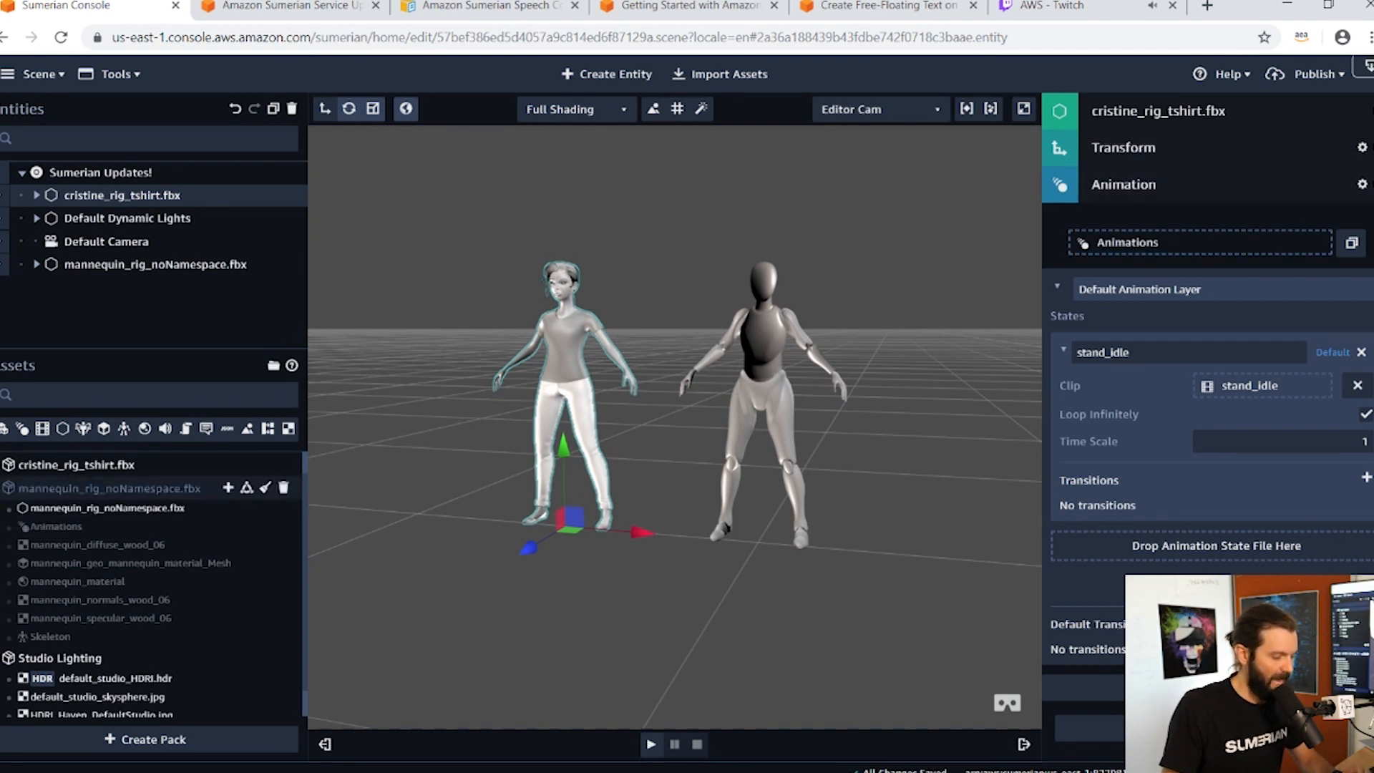
Show the Default Pack's contents, open the mannequin's Animation component, and try to add stand_idle as a state on its Default Animation Layer
click(109, 488)
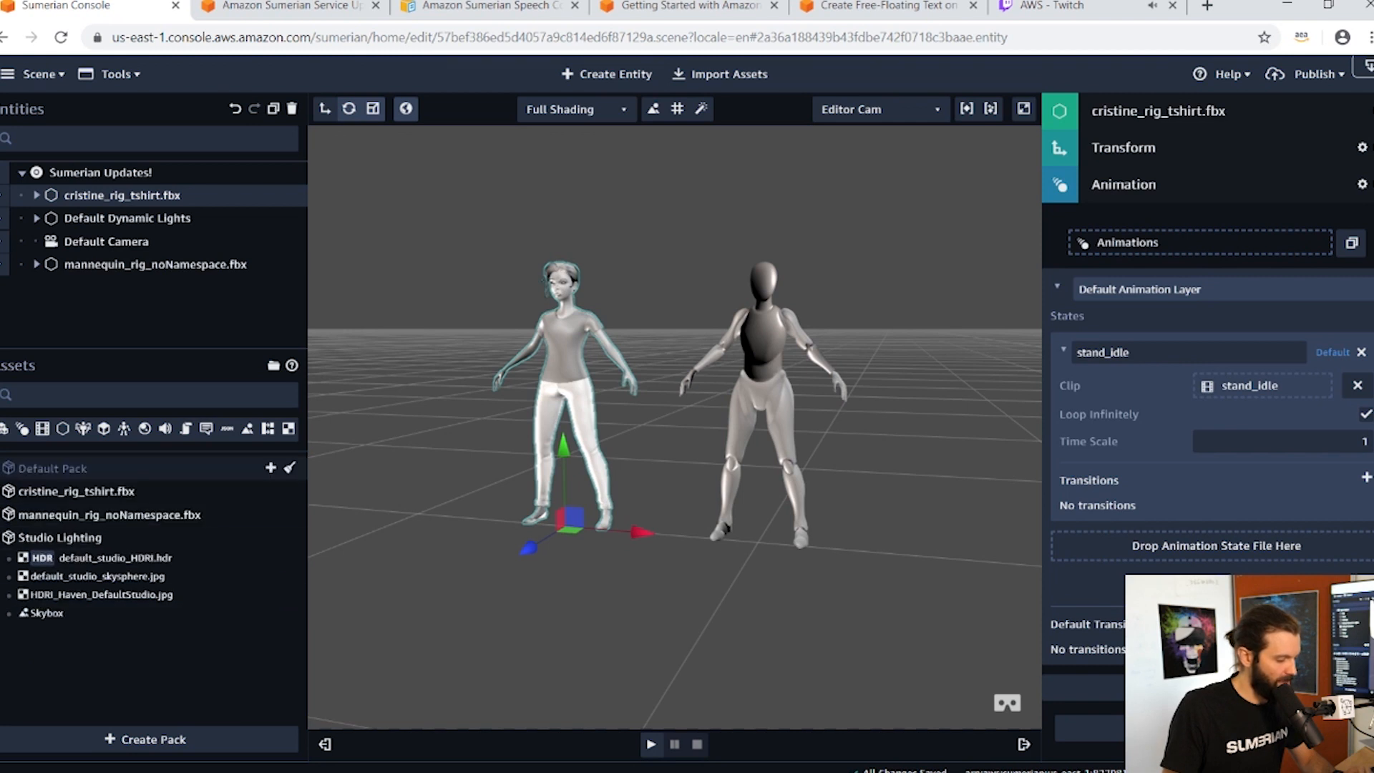
click(50, 468)
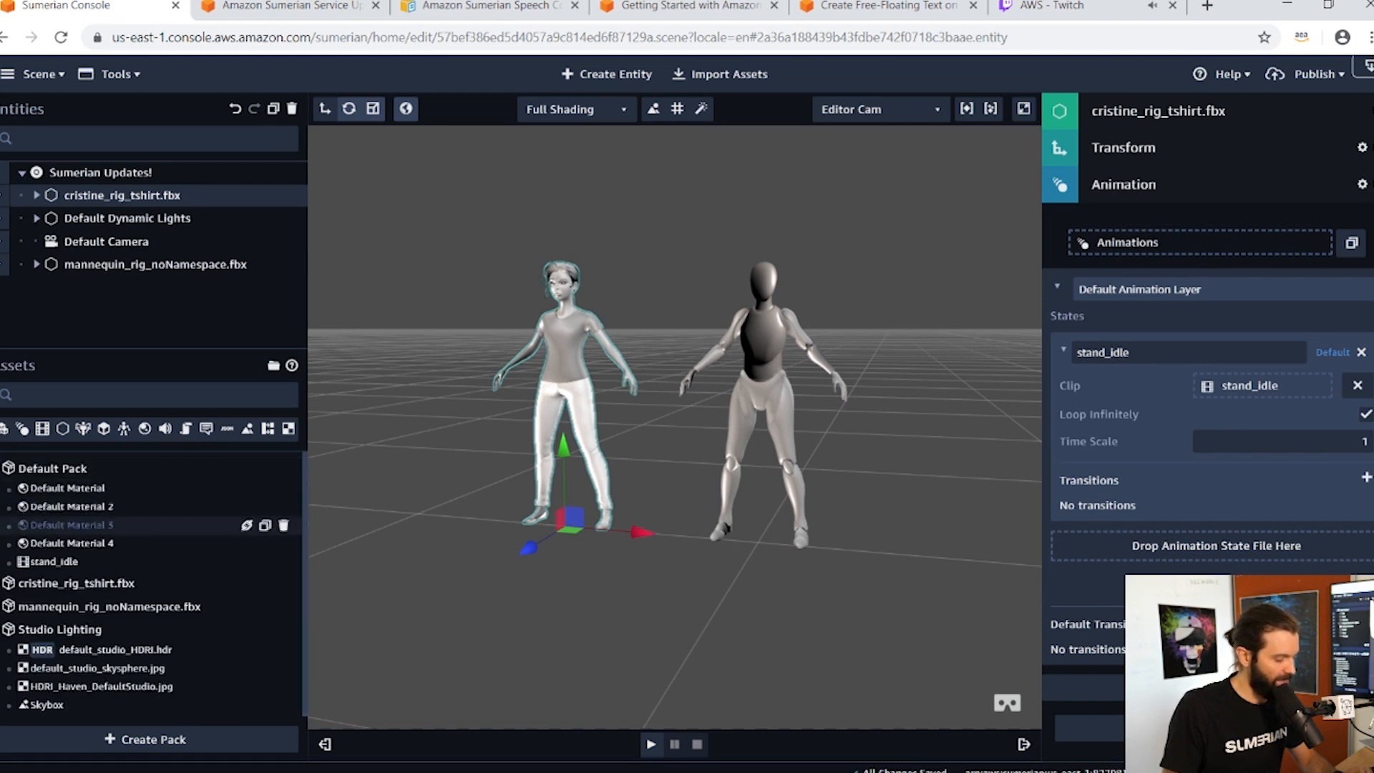
click(1123, 184)
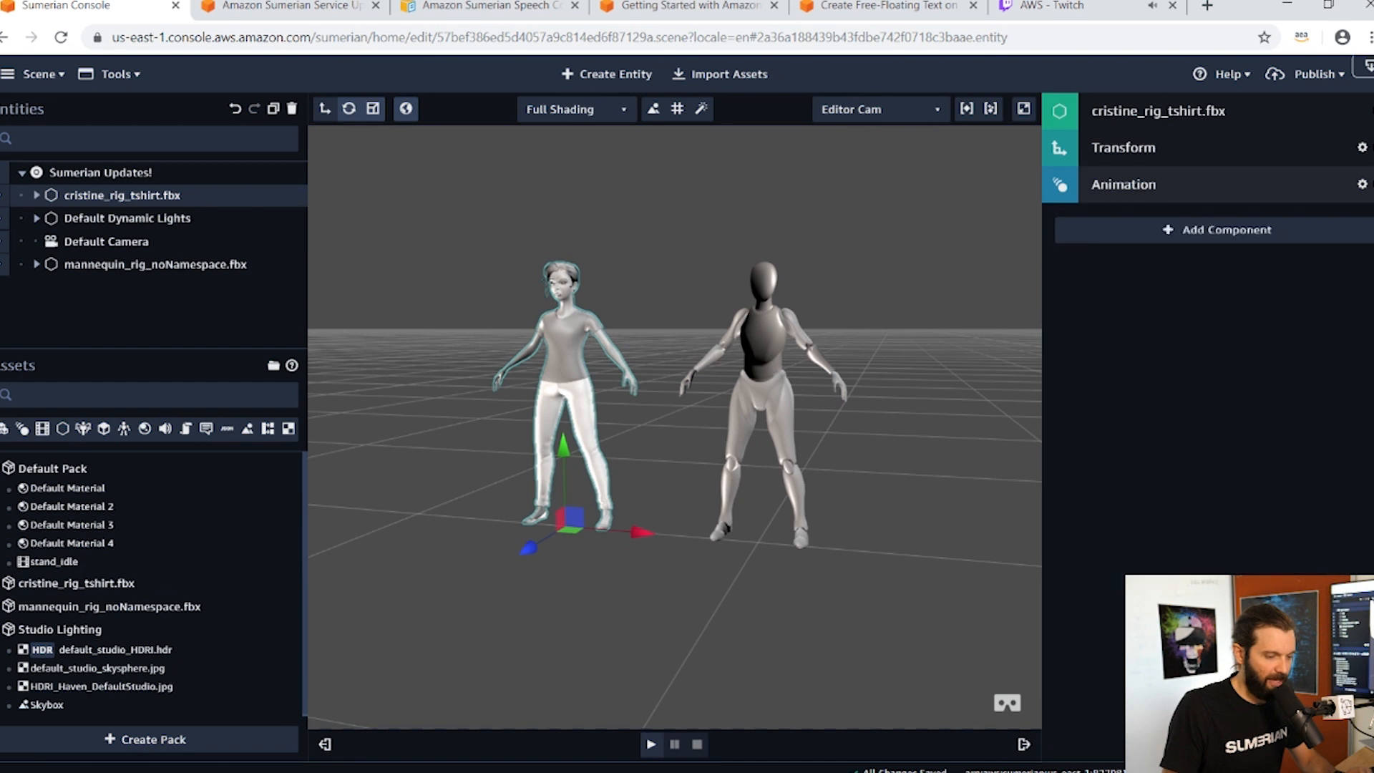
right_click(140, 262)
click(123, 304)
click(136, 264)
click(1123, 184)
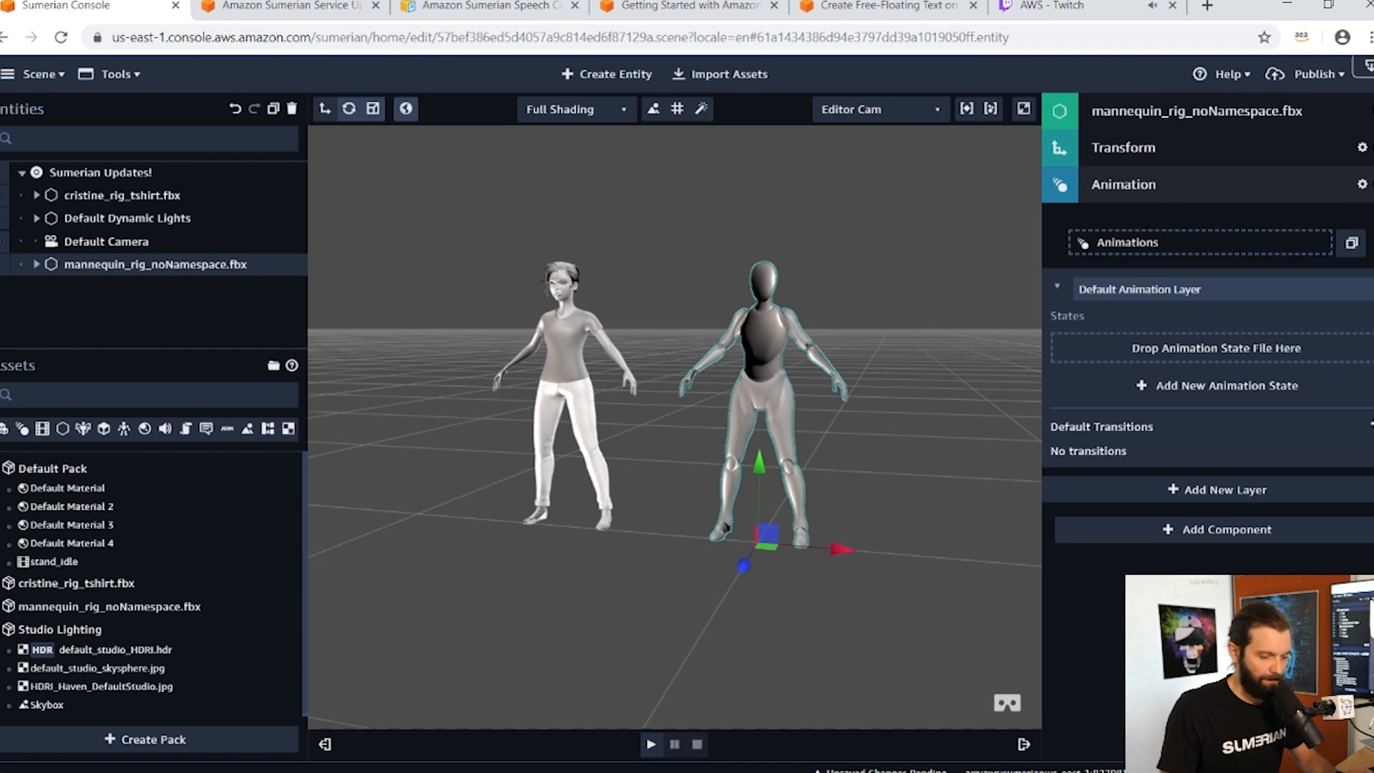
drag(54, 562, 1216, 348)
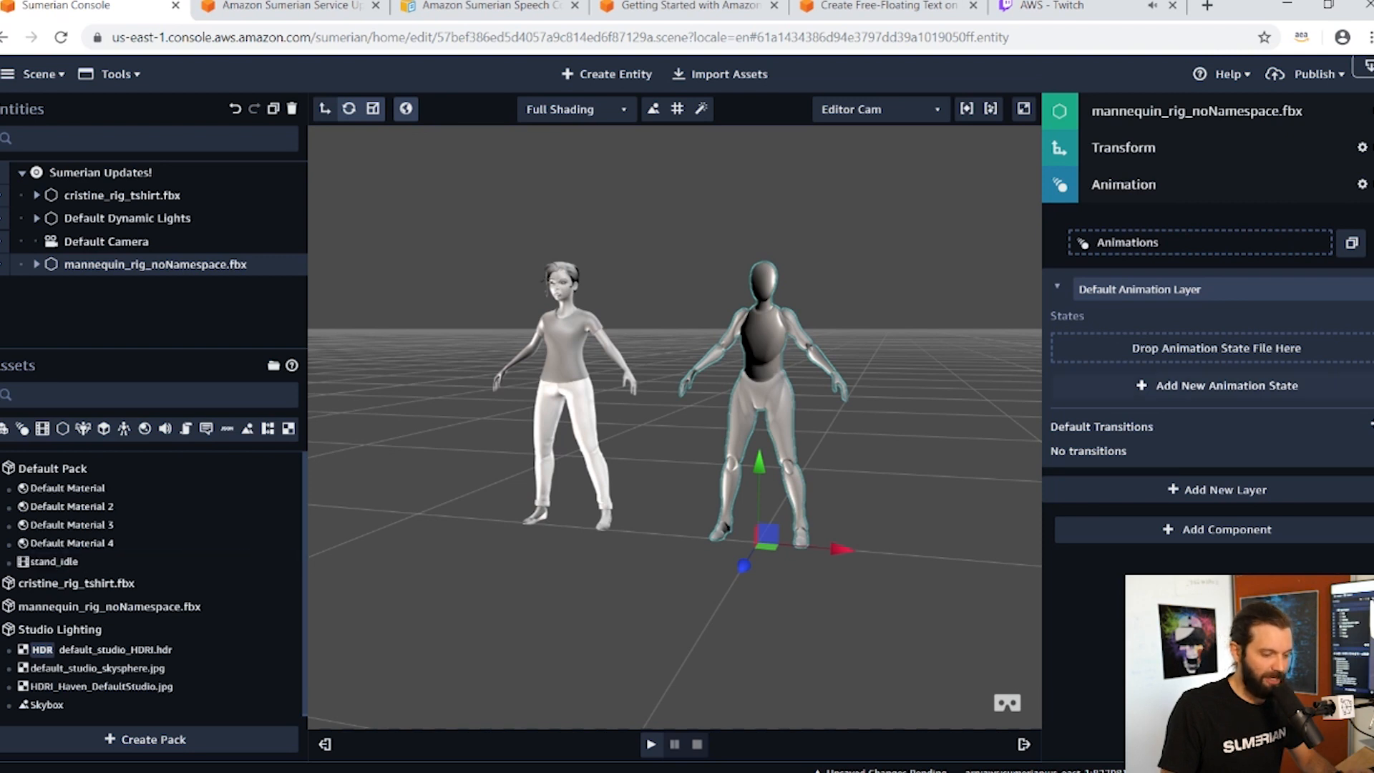
Create a new animation state named "stand idel" on the mannequin using the stand_idle clip, and preview the scene
click(1216, 385)
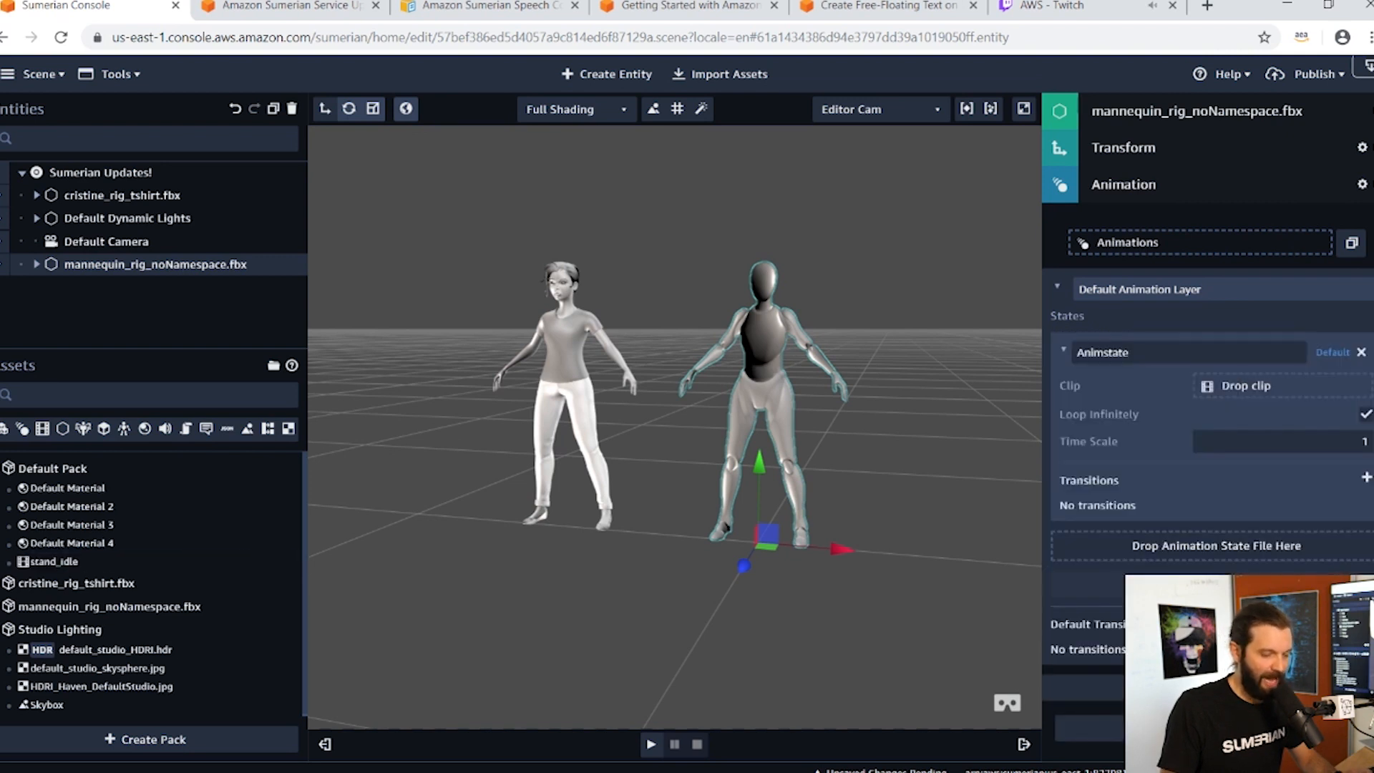
double_click(1102, 352)
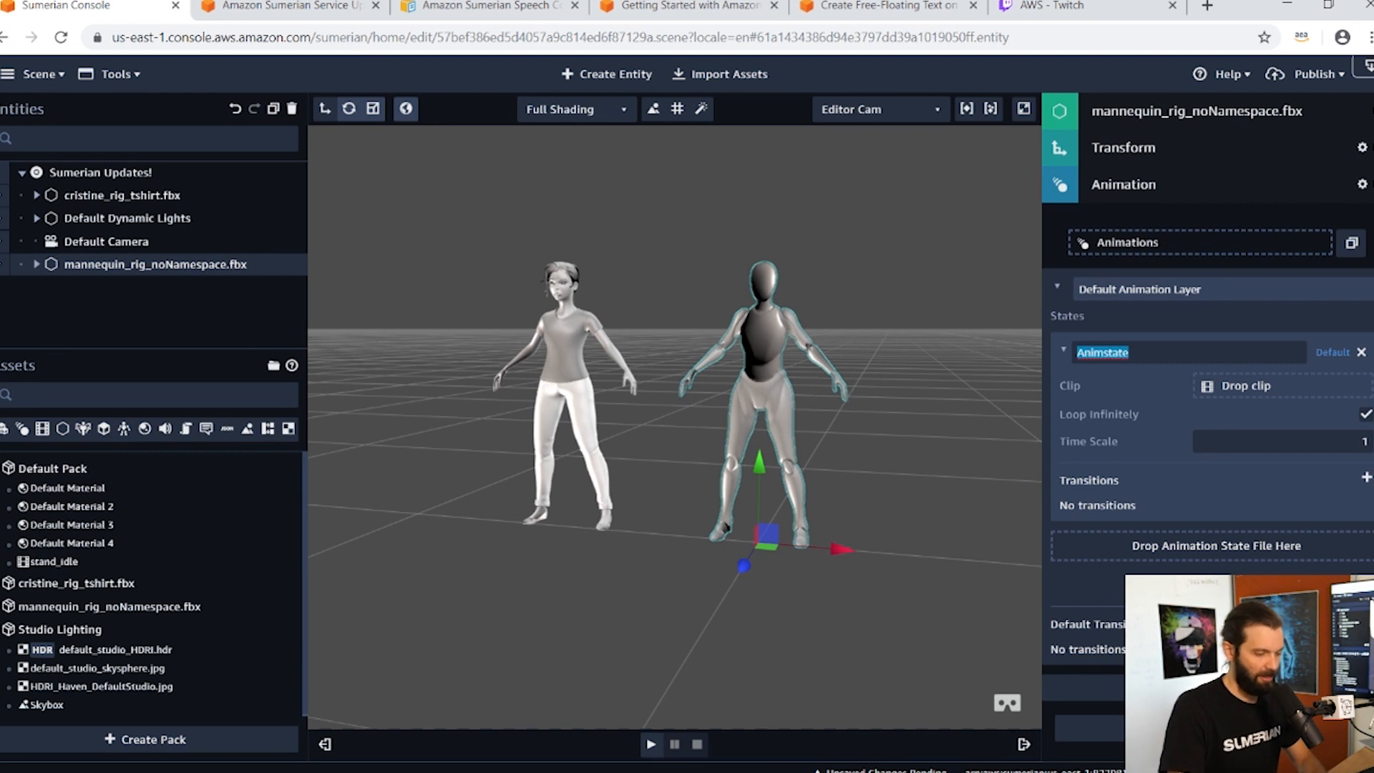
text(stand id)
key(BackSpace)
key(BackSpace)
text(d idel)
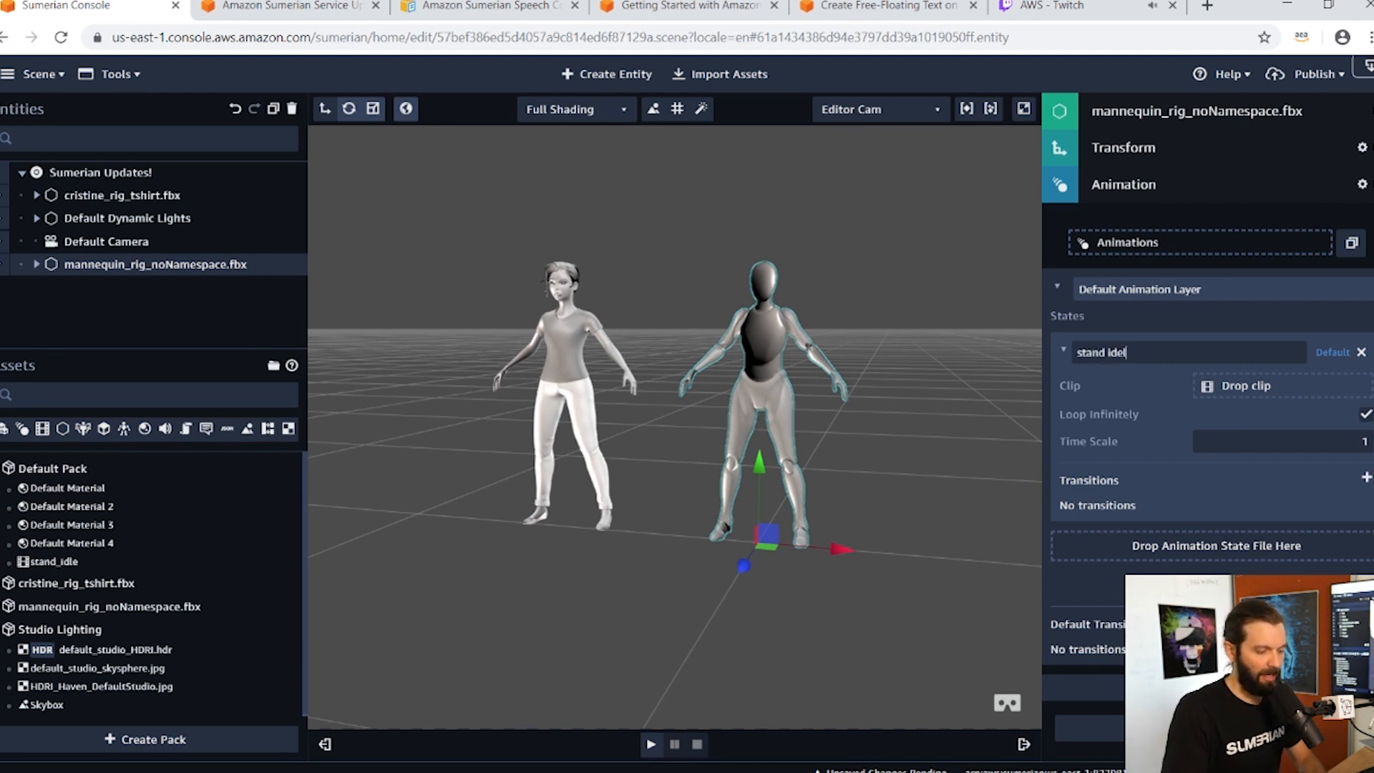
drag(50, 561, 1231, 386)
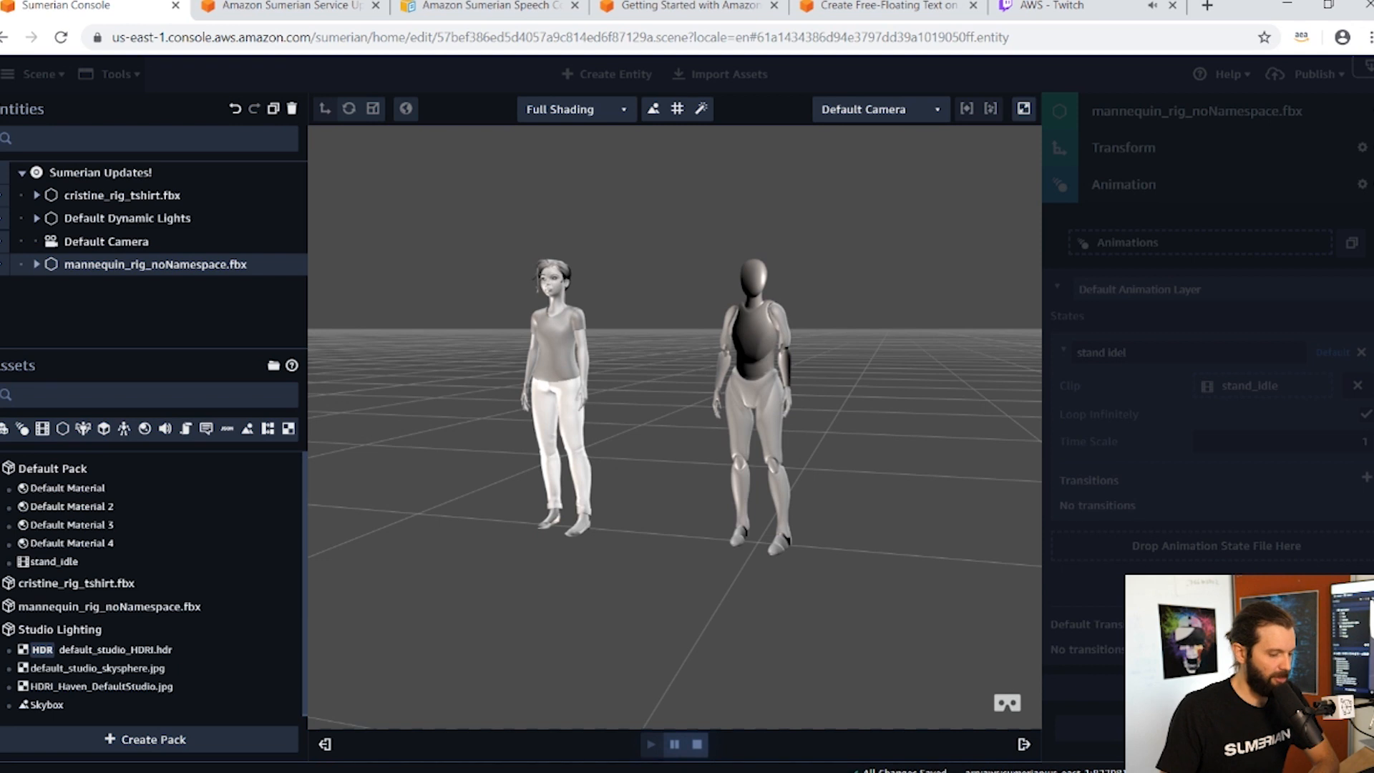
click(696, 744)
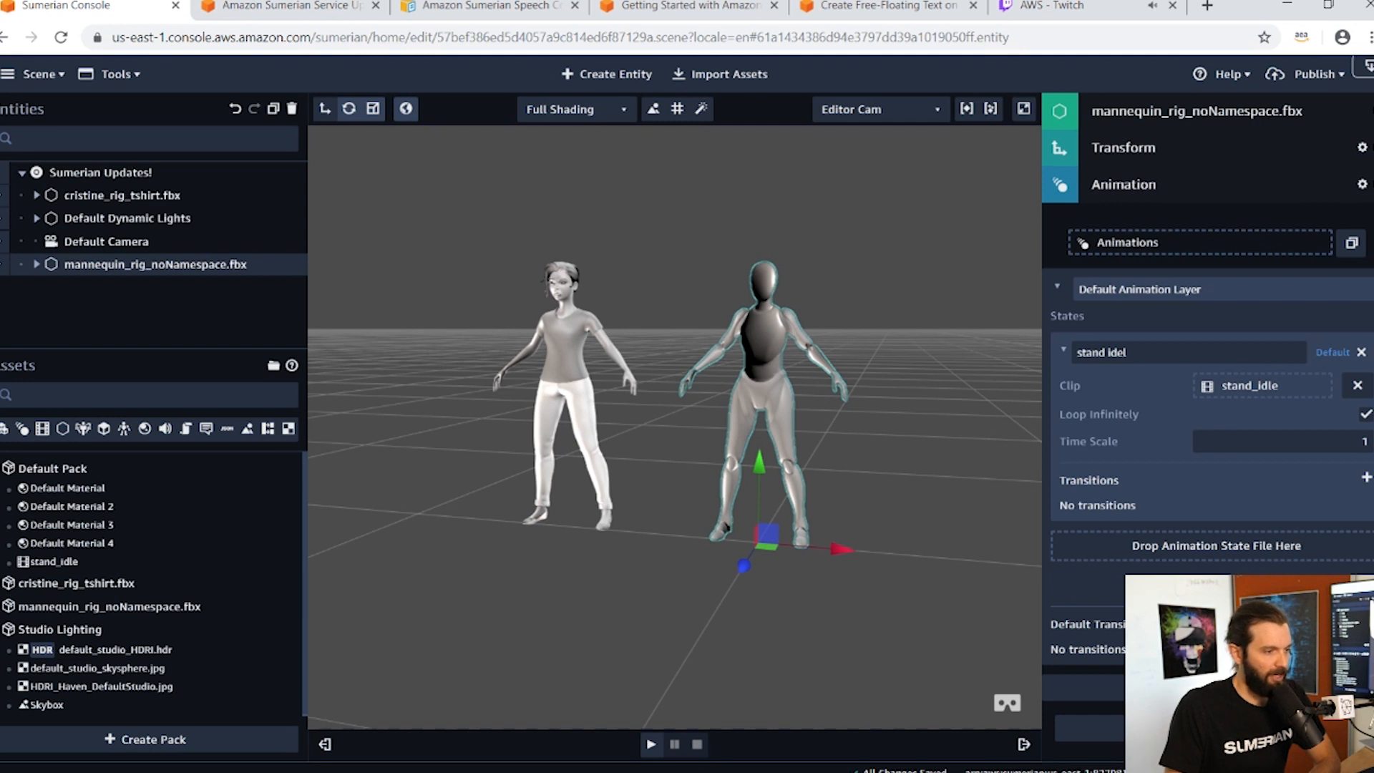
Import cristine_run_jog.fbx, and change the cristine_rig_tshirt.fbx state to the name "run jog" with the run_jog clip
drag(724, 3, 423, 633)
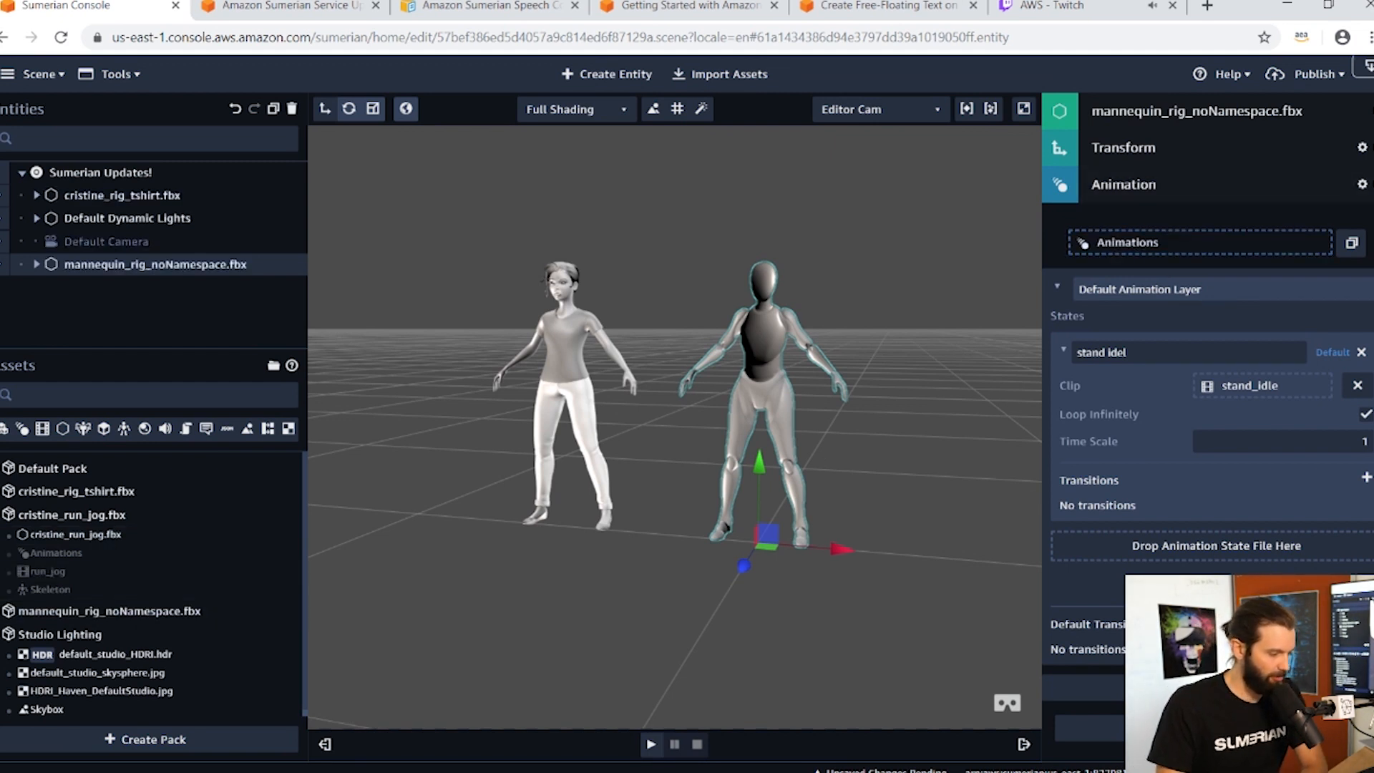
click(122, 195)
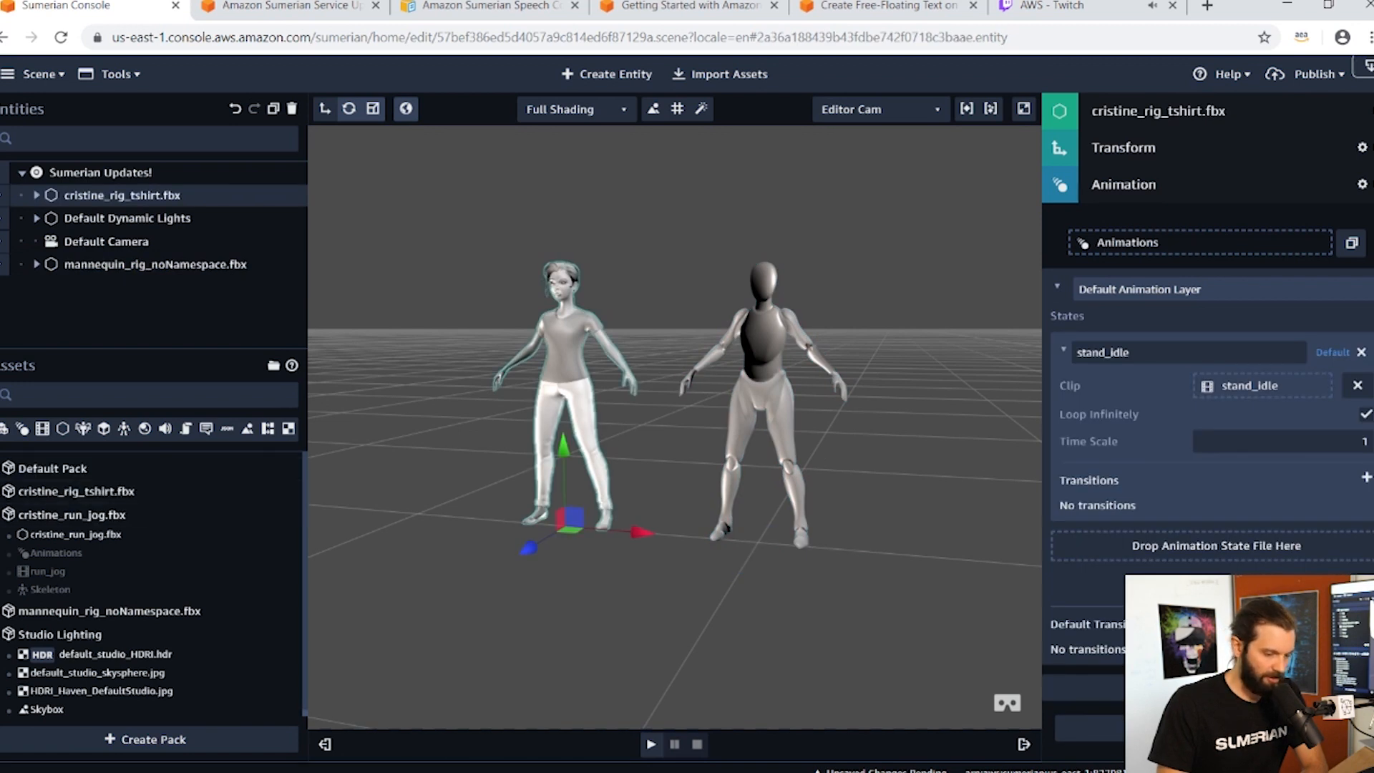
double_click(1103, 352)
text(run jog)
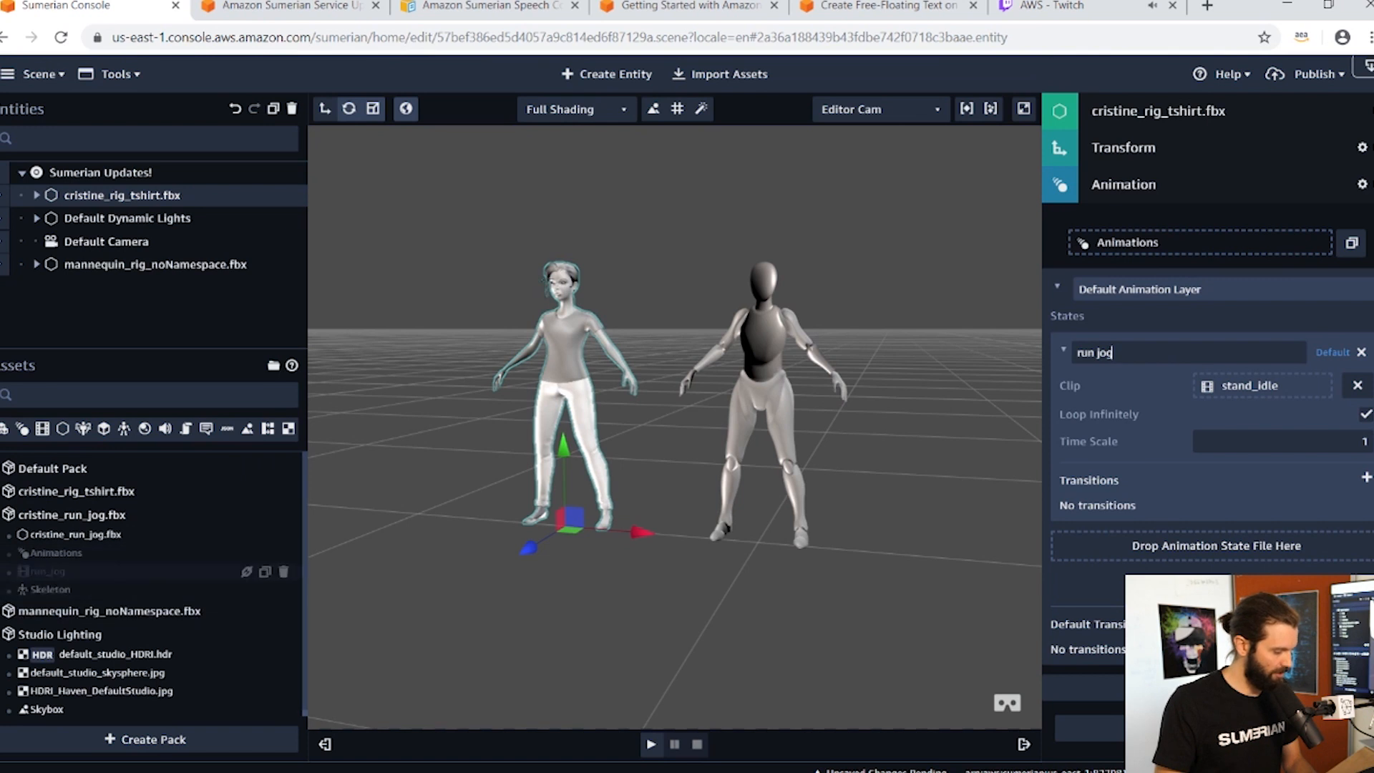
drag(47, 571, 1259, 385)
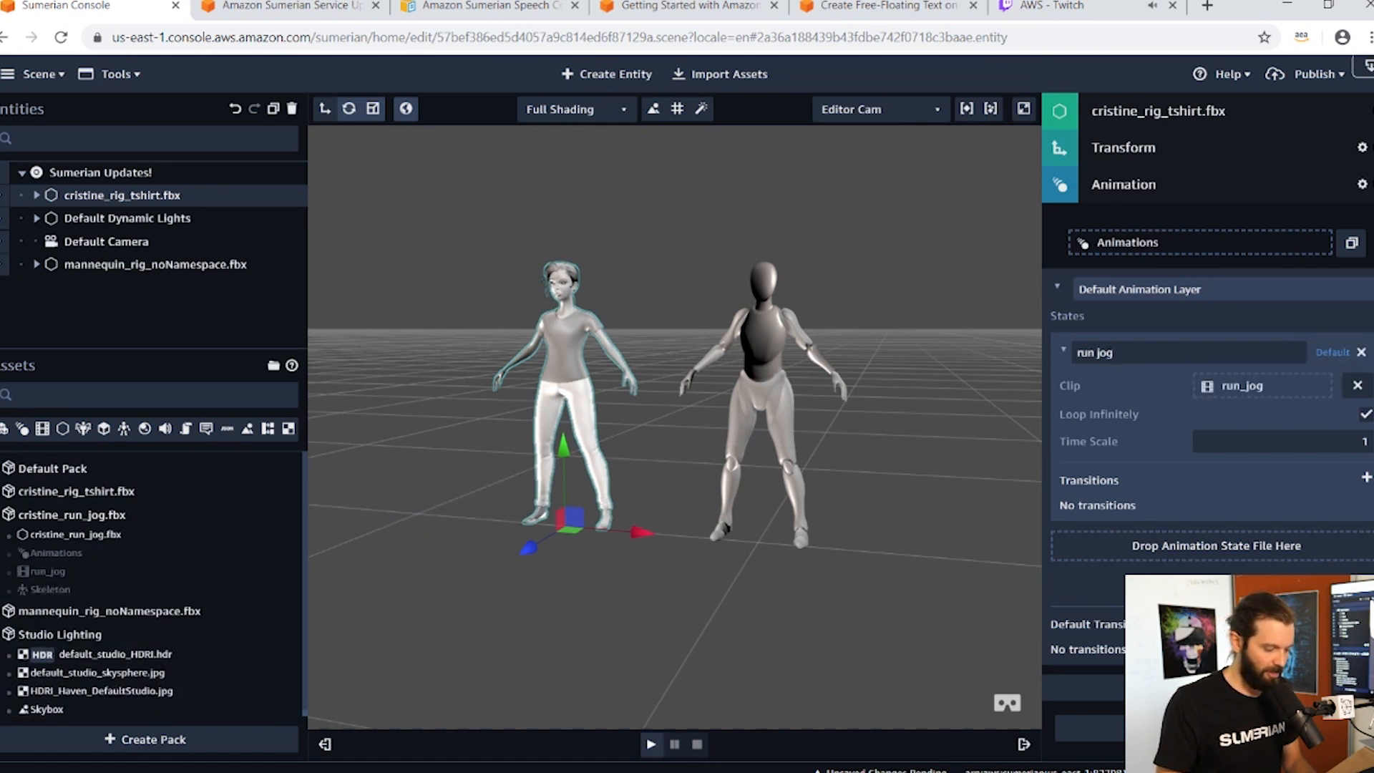
Play the scene to preview the jog animation, stop it, and view the run_jog clip's details
click(651, 744)
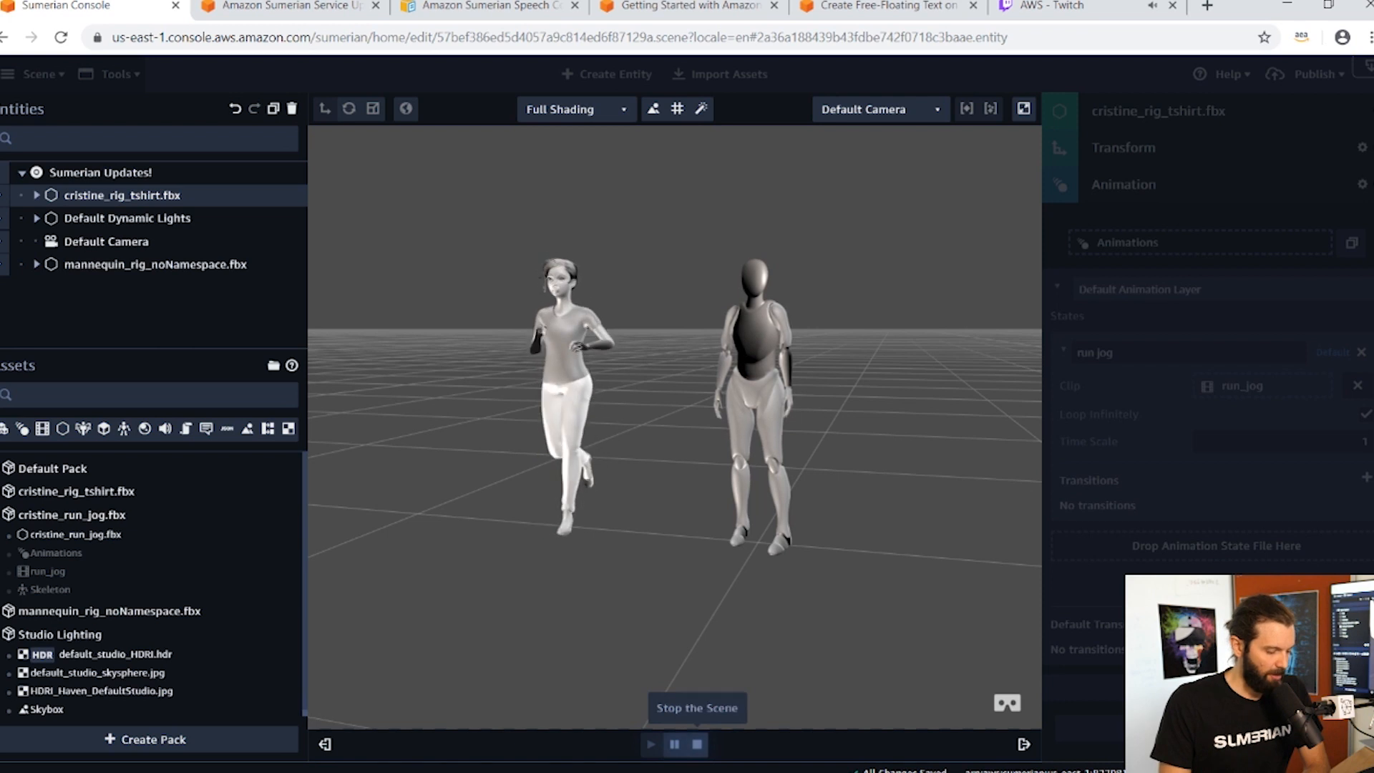
click(696, 744)
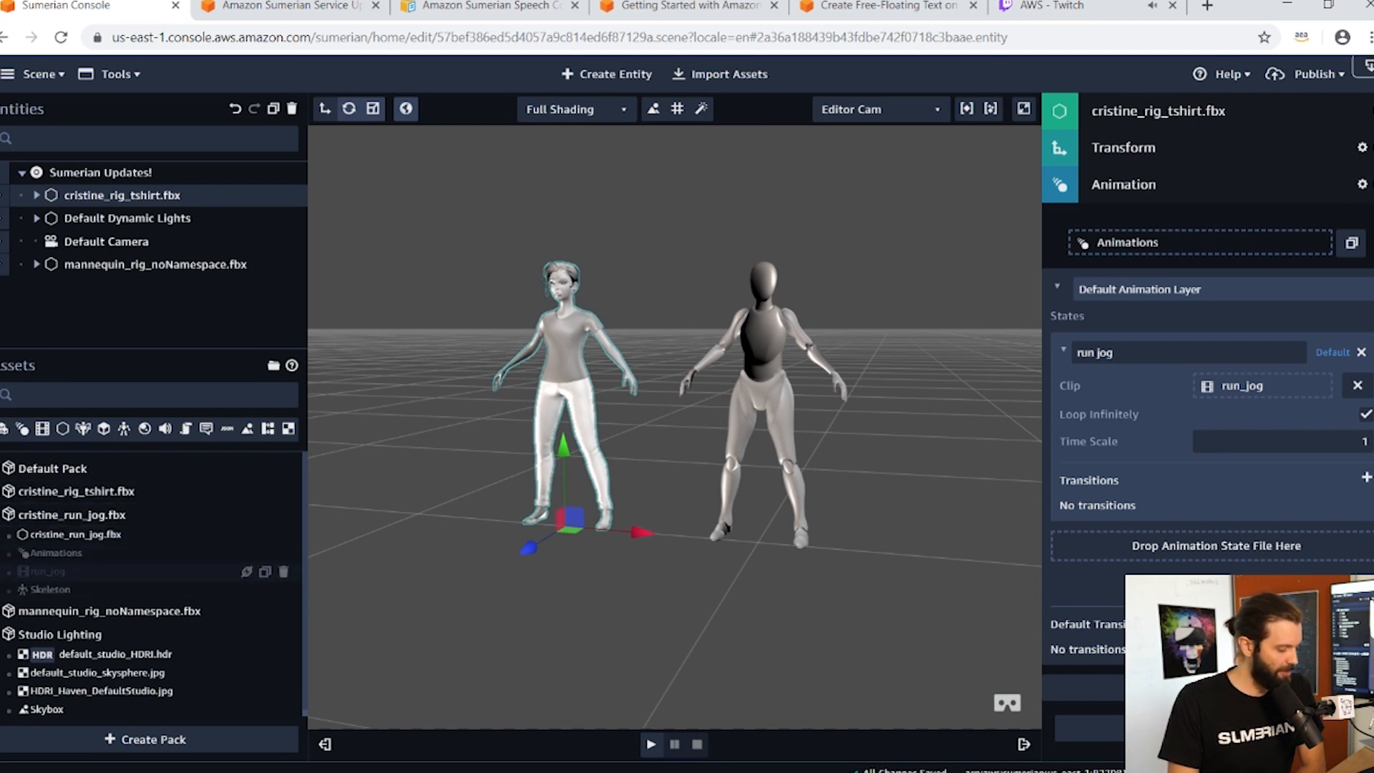
click(47, 571)
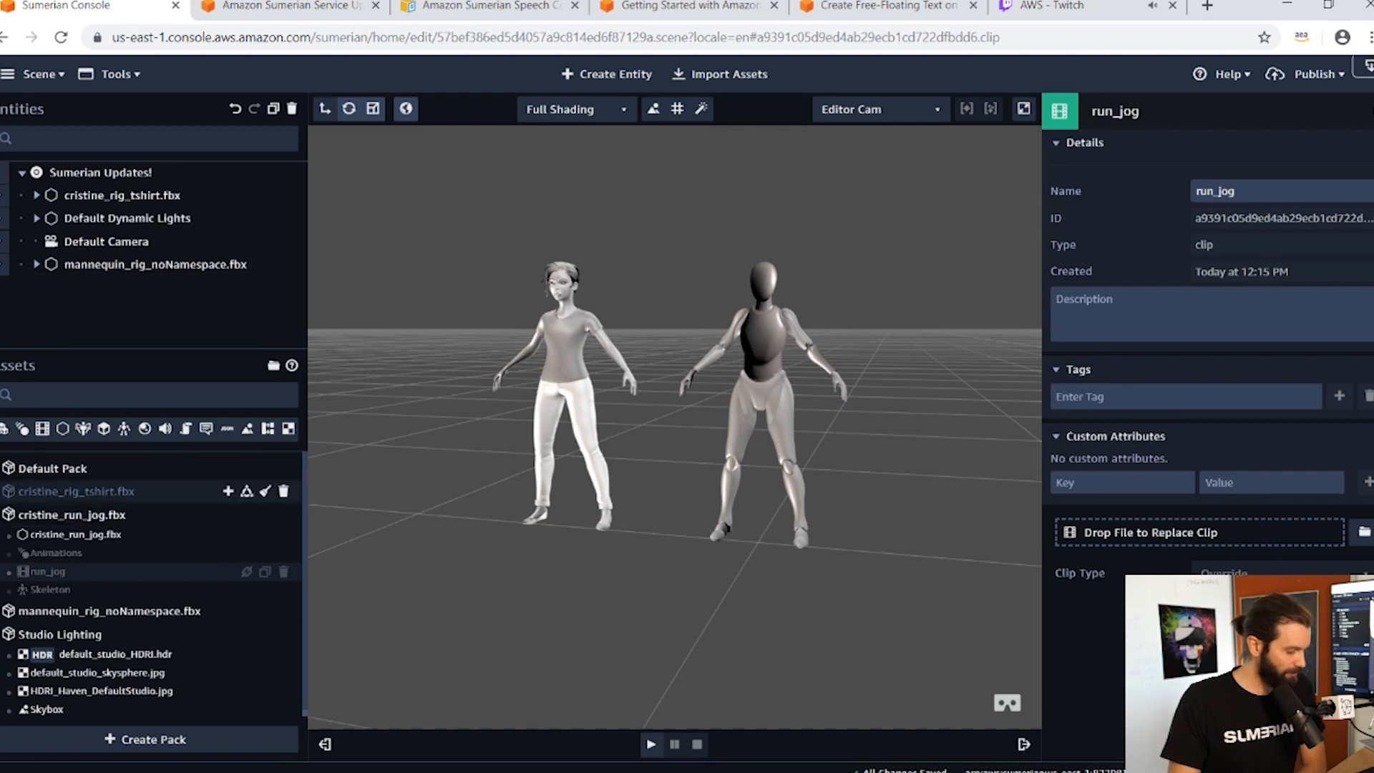
Correct the name of the mannequin's animation state to "stand idle"
click(143, 264)
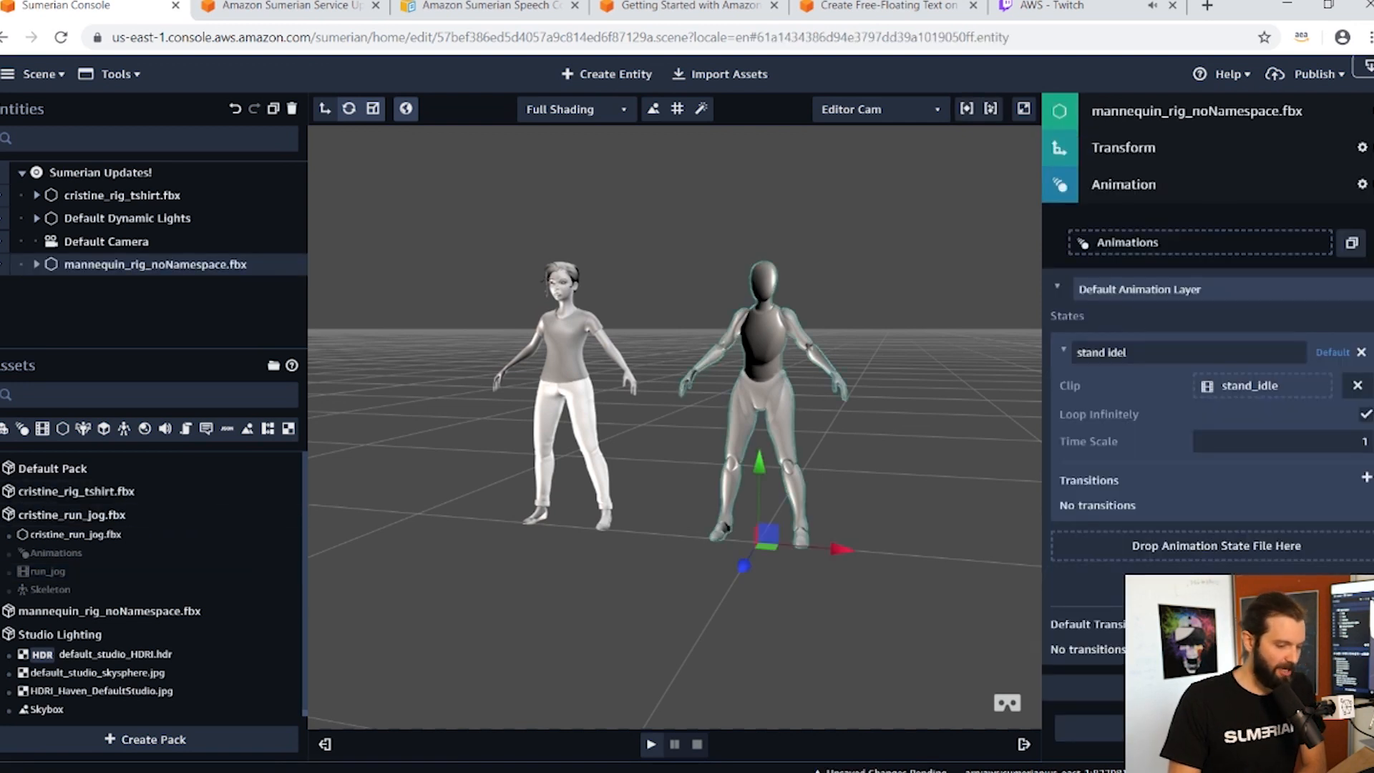
key(BackSpace)
key(BackSpace)
text(le)
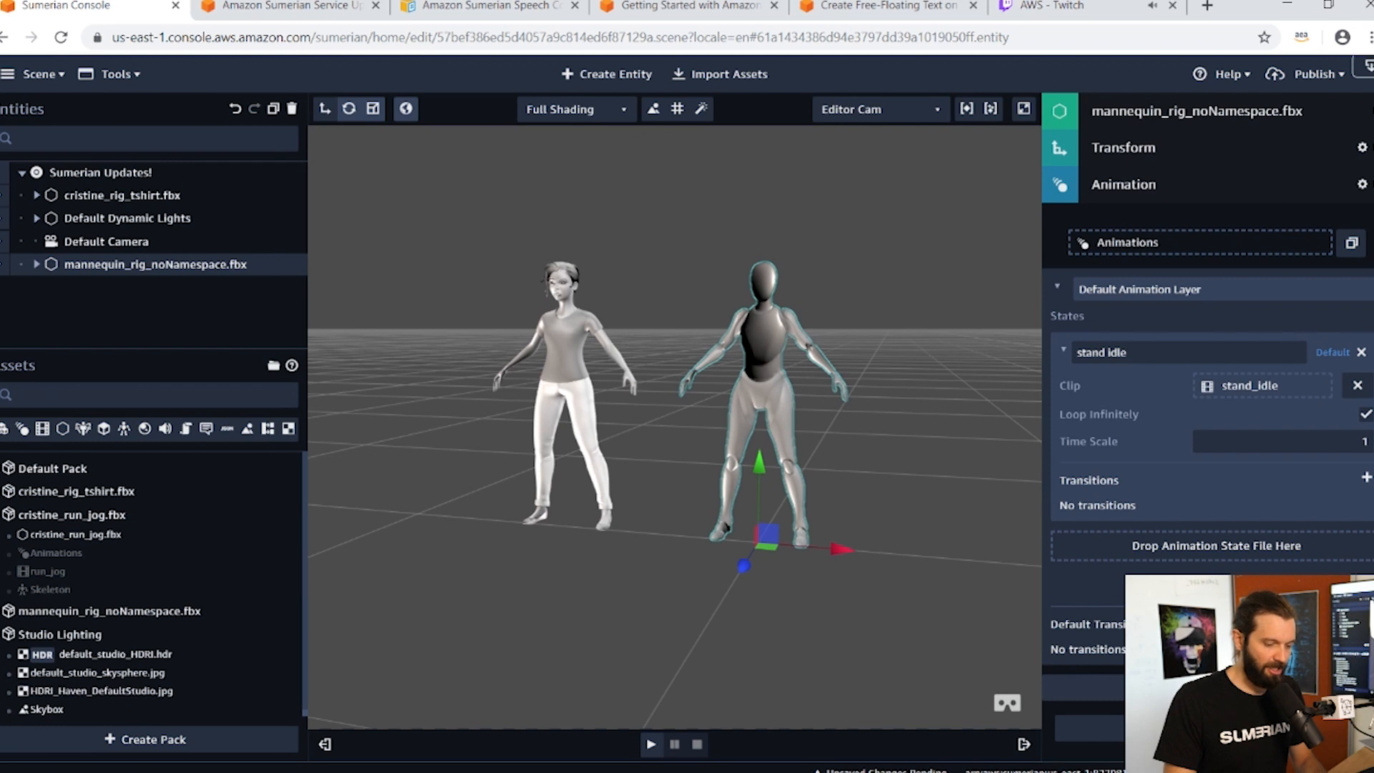
Add a second animation layer to the mannequin and name it Talking
click(1215, 687)
scroll(1207, 429, down, 4)
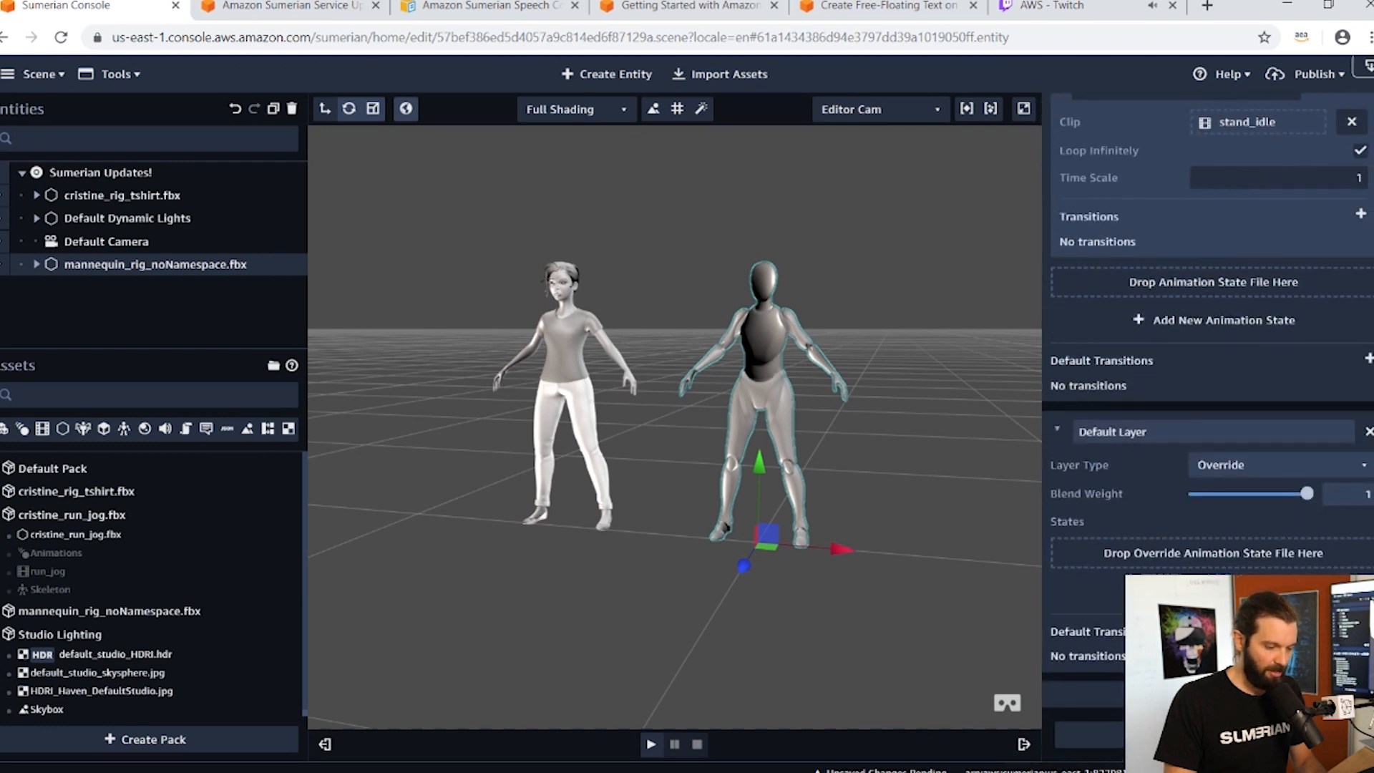
scroll(1208, 430, up, 4)
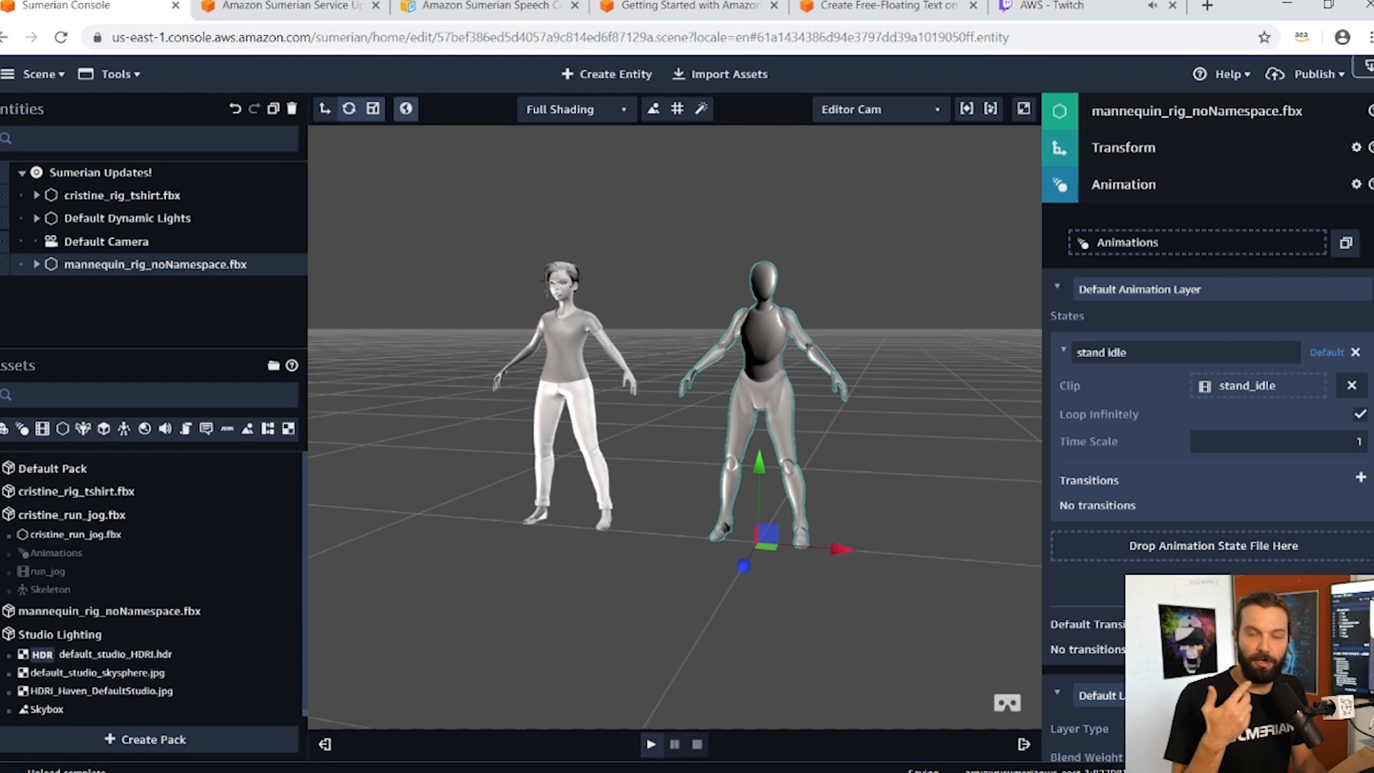
scroll(1207, 429, down, 1)
scroll(1207, 429, down, 3)
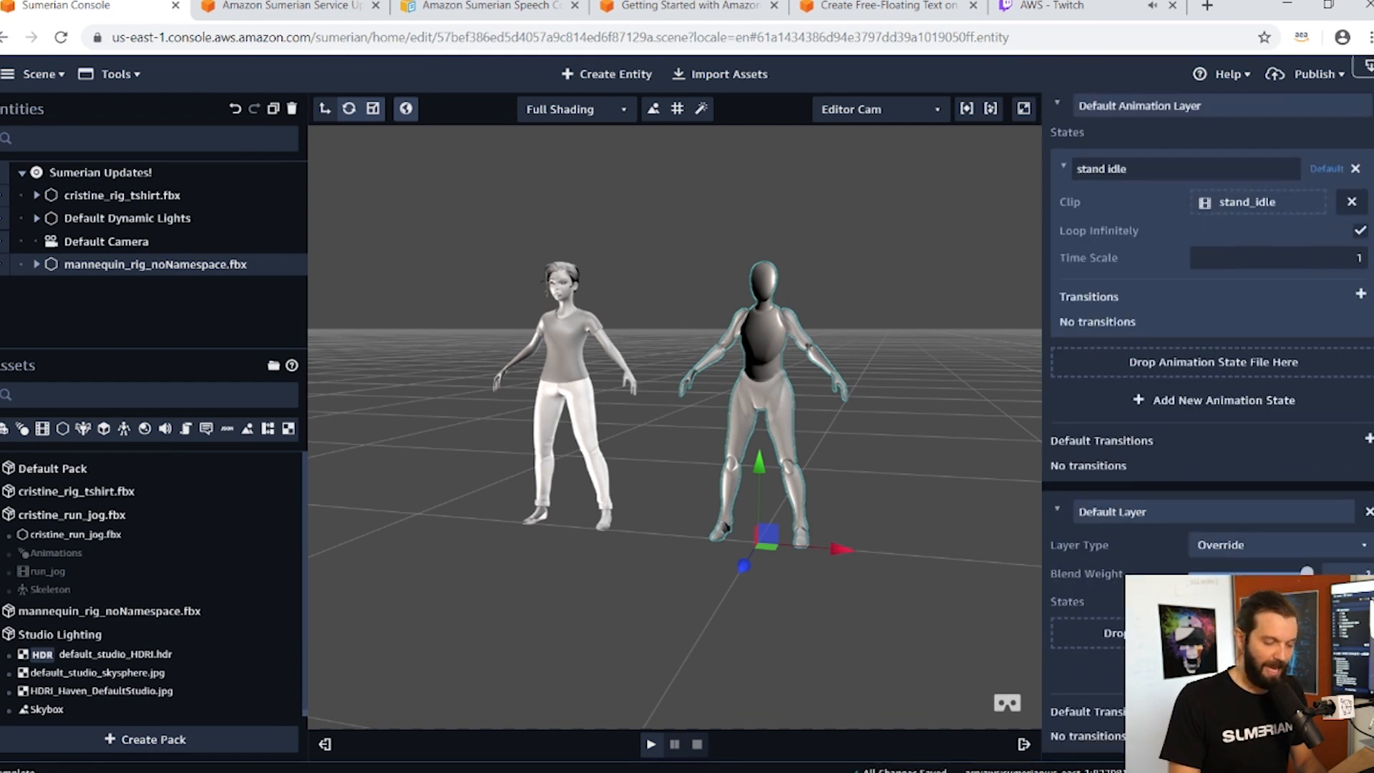
click(1113, 511)
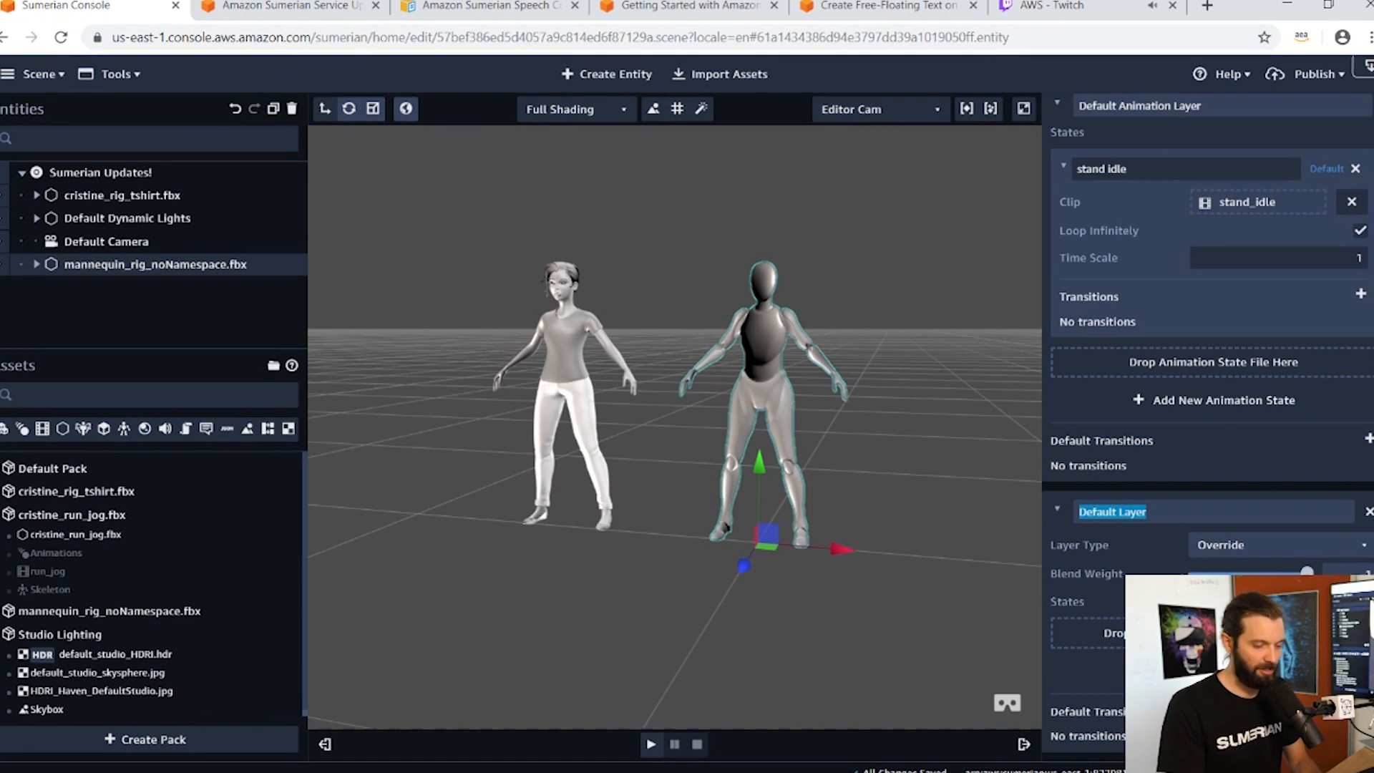
text(tALK)
key(BackSpace)
key(BackSpace)
key(BackSpace)
key(BackSpace)
text(Ta;lomg)
key(BackSpace)
key(BackSpace)
key(BackSpace)
key(BackSpace)
key(BackSpace)
text(lking)
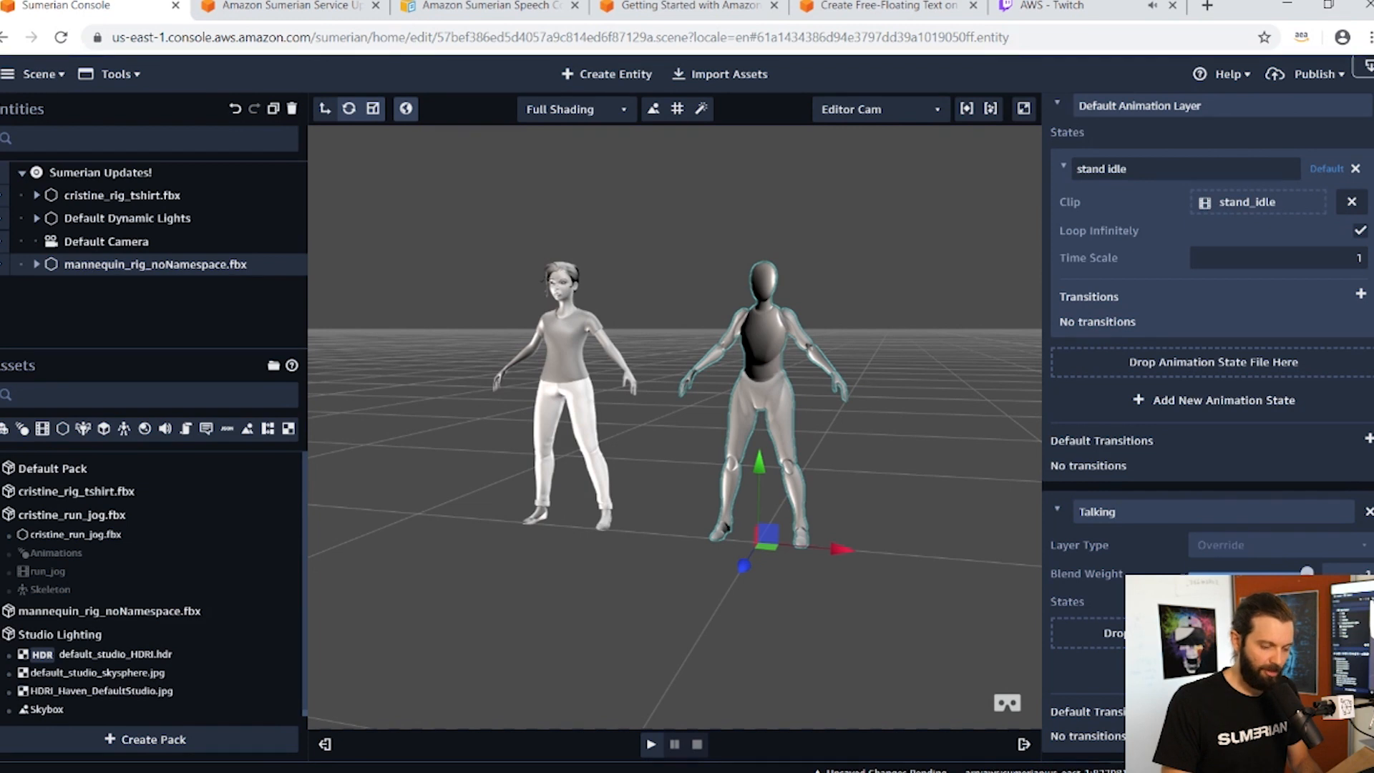
Set the Talking layer's type to Additive, and import the talking_additive clip as its animation state
click(1274, 545)
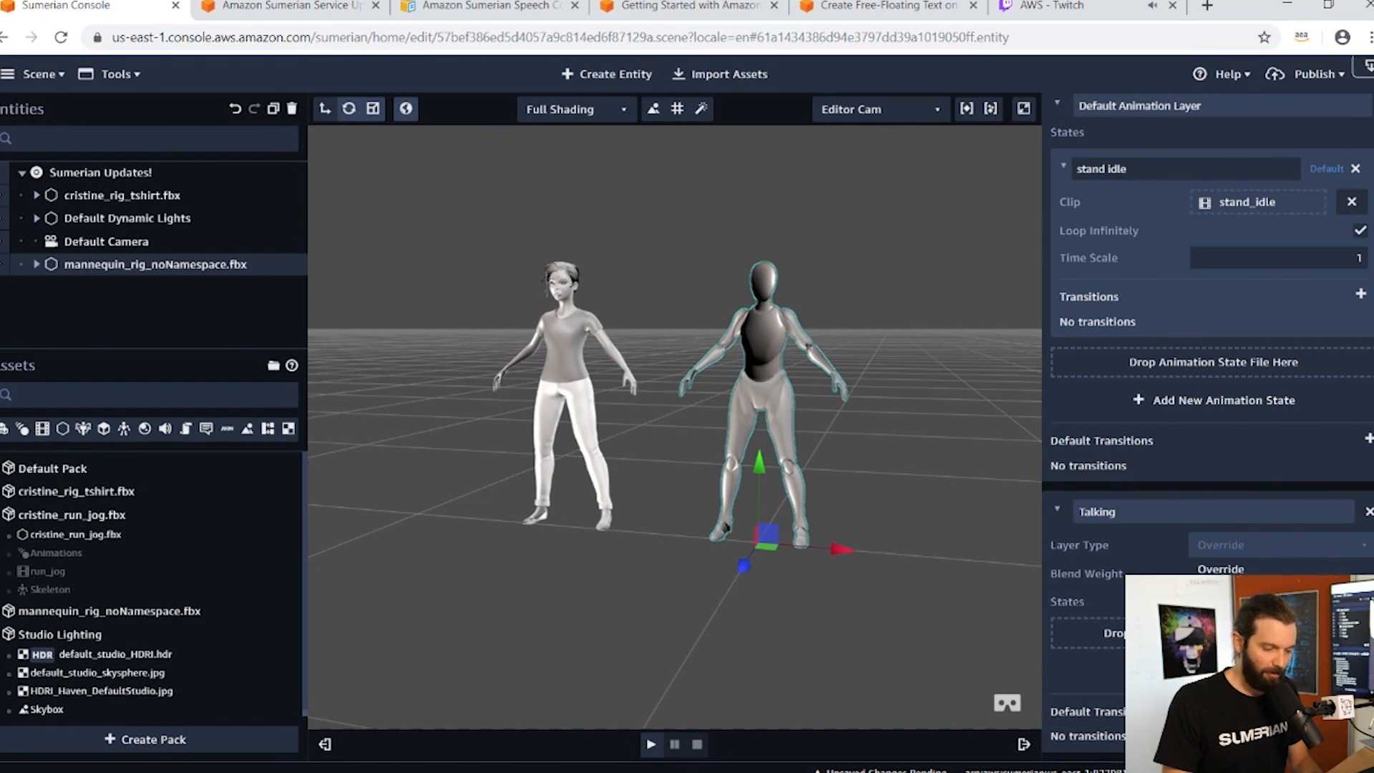
click(1222, 592)
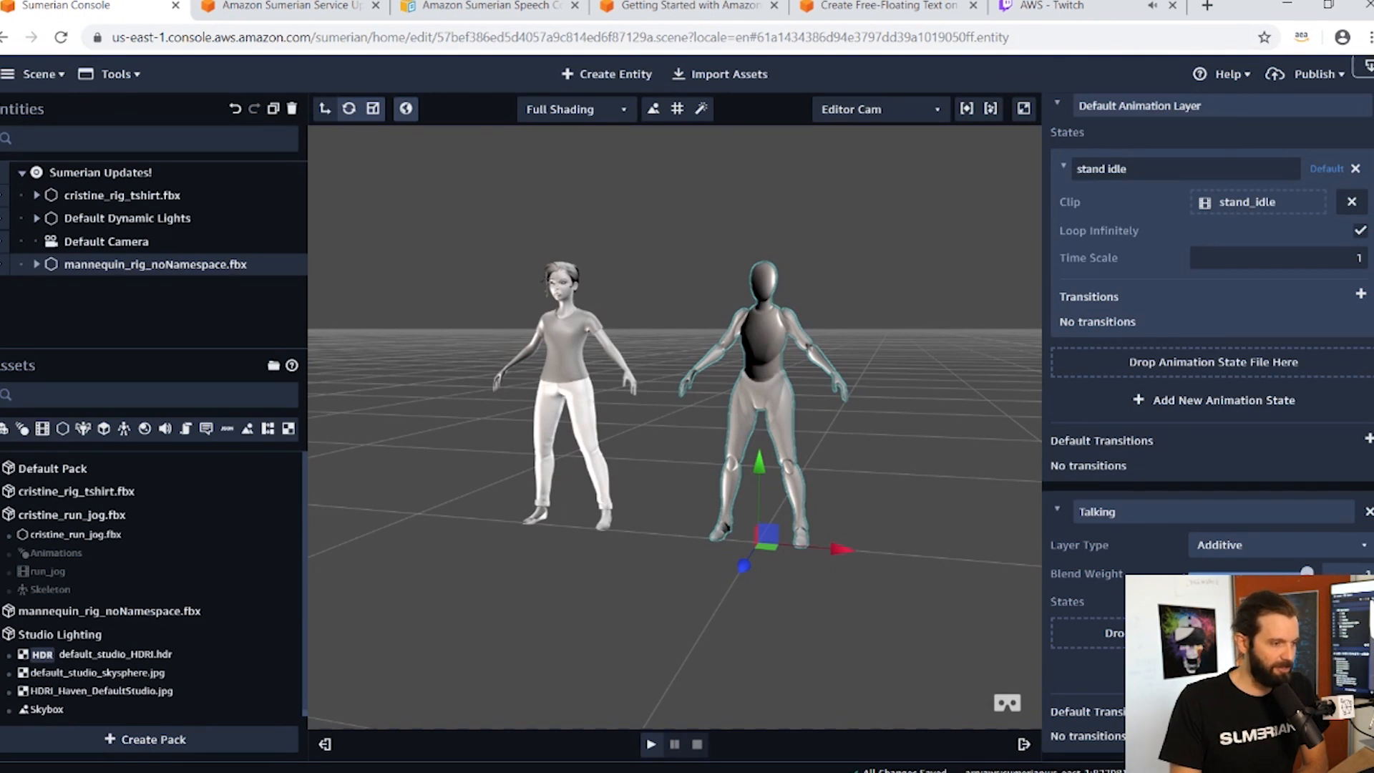
drag(1131, 1, 1174, 636)
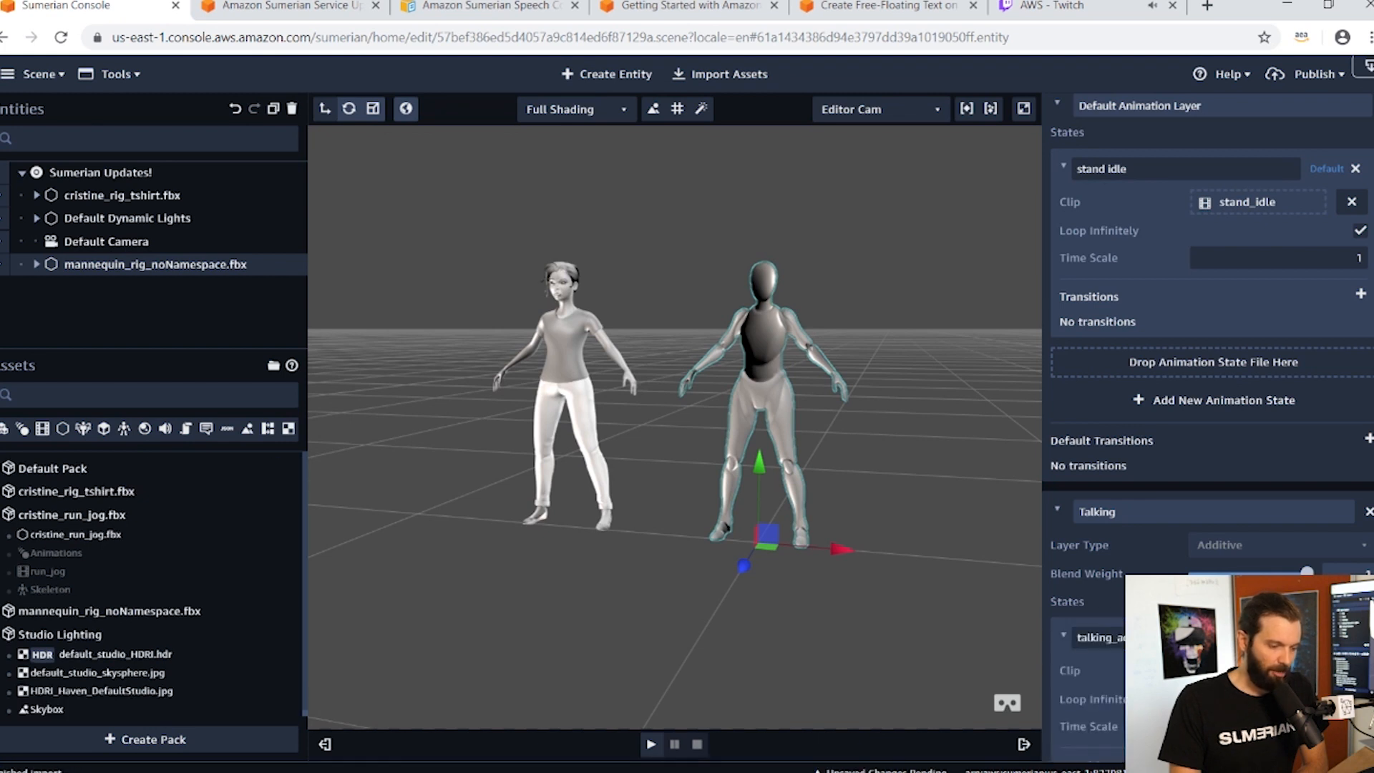
scroll(1208, 418, up, 3)
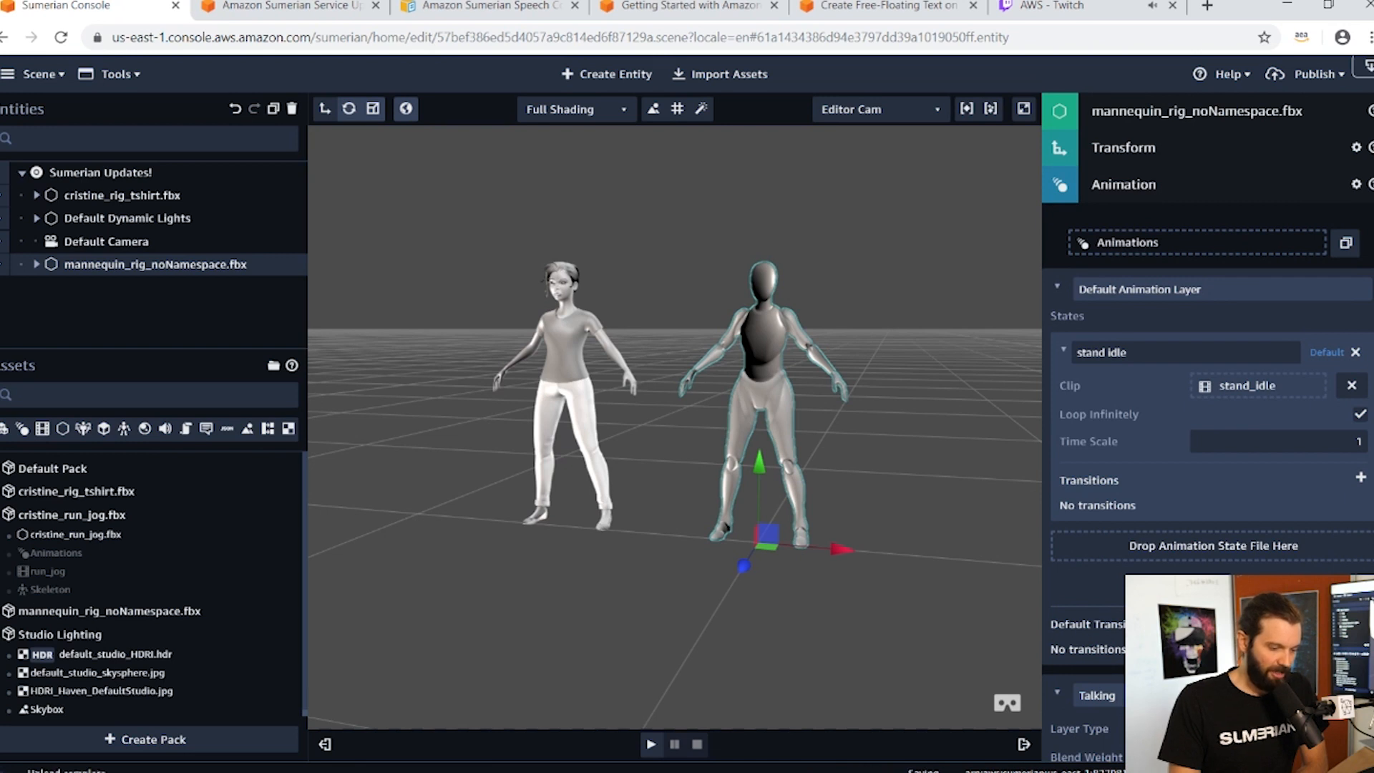
click(1057, 287)
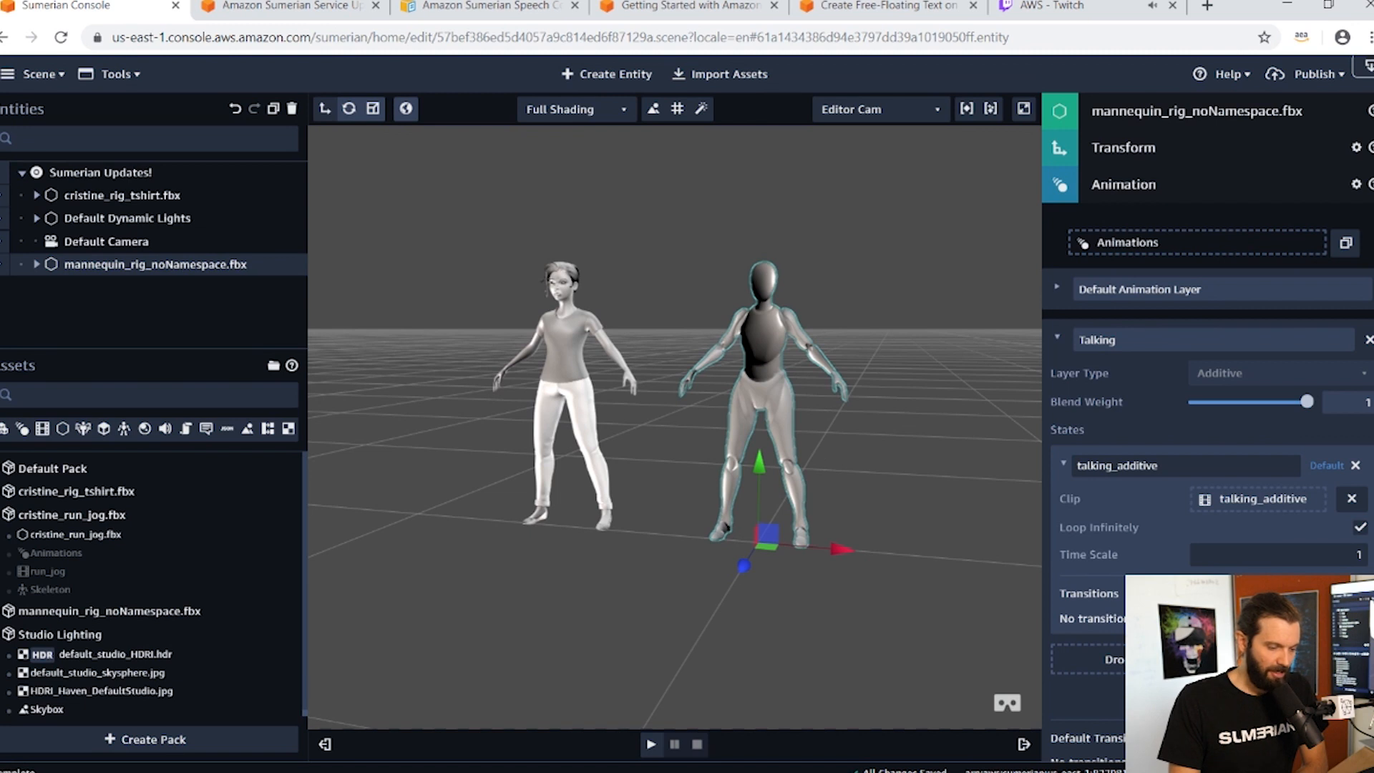
click(1056, 337)
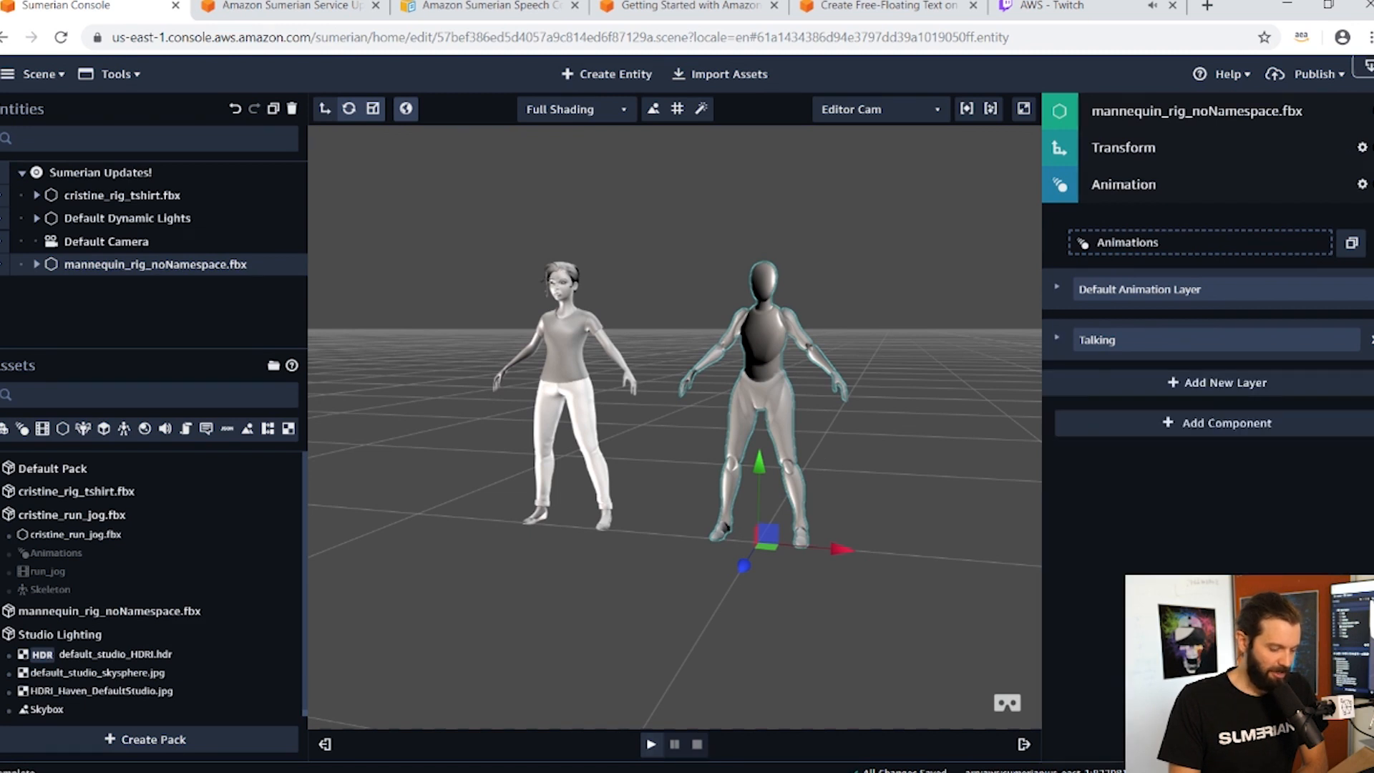
Play the scene, examine the mannequin's layered idle and talking animation up close, and stop playback
click(651, 744)
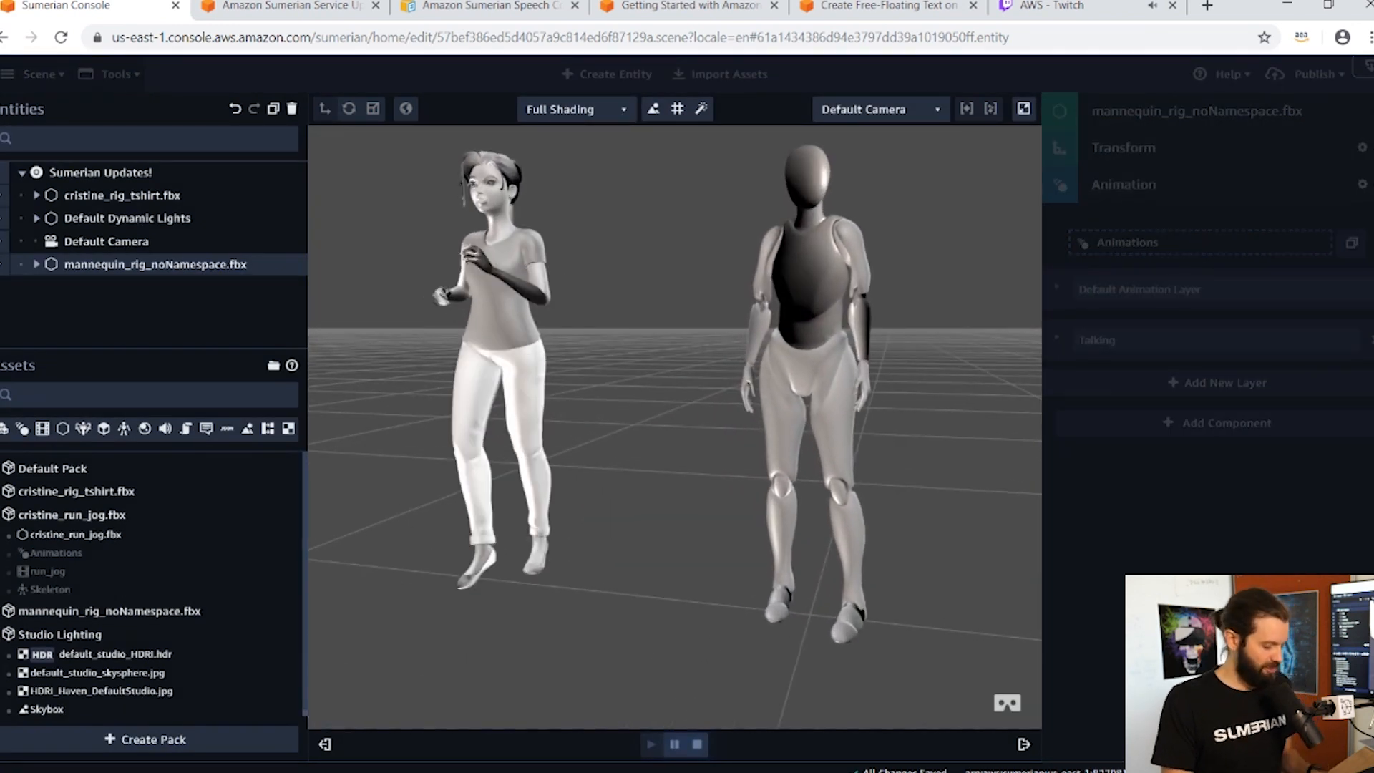
middle_drag(808, 308, 658, 413)
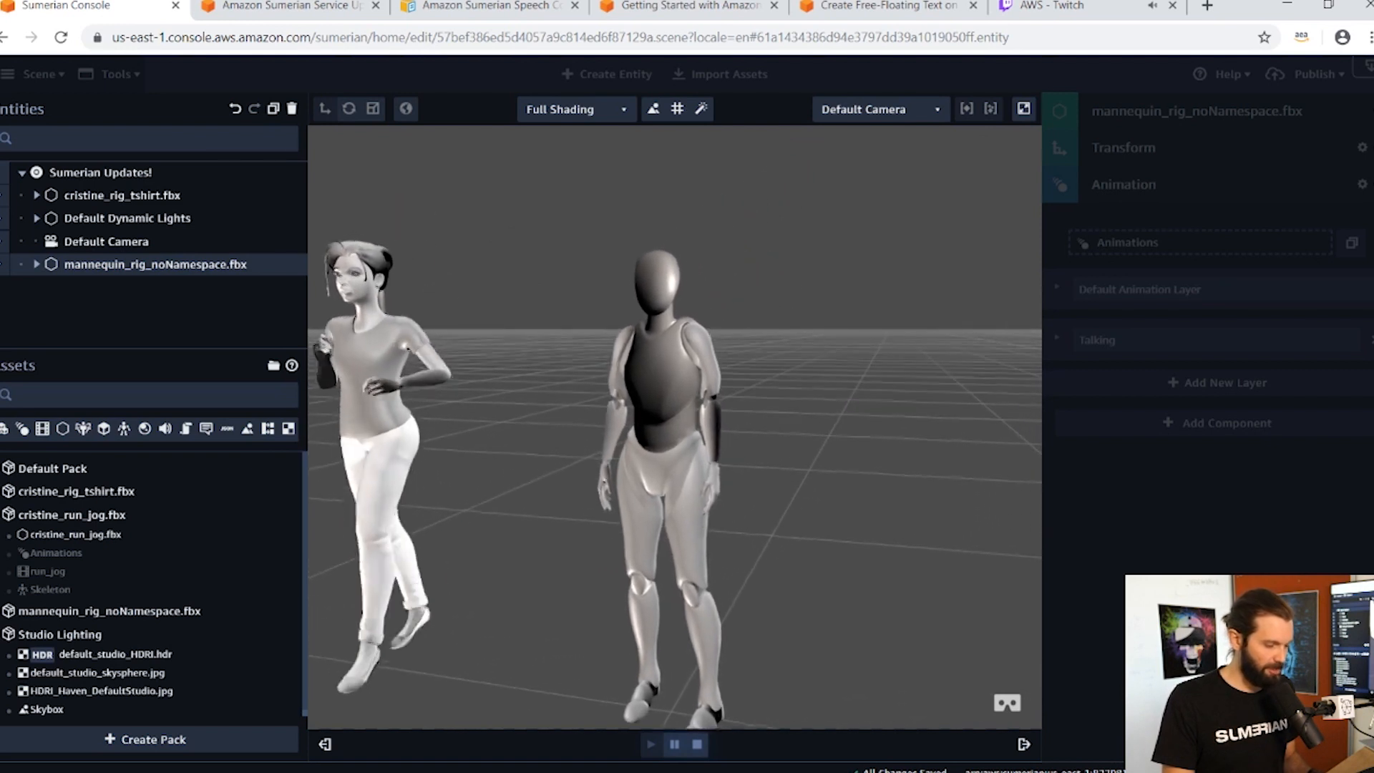
scroll(675, 427, up, 3)
scroll(674, 427, up, 2)
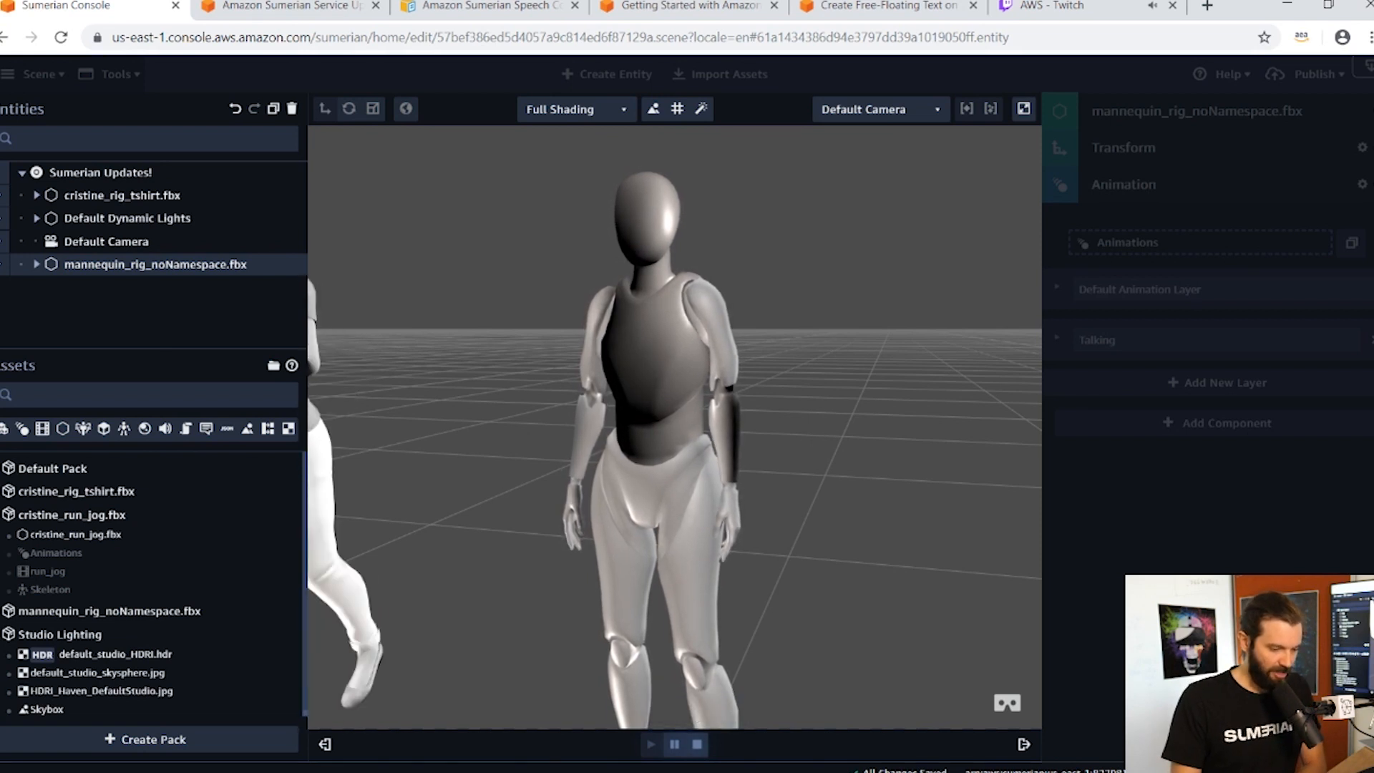
click(696, 744)
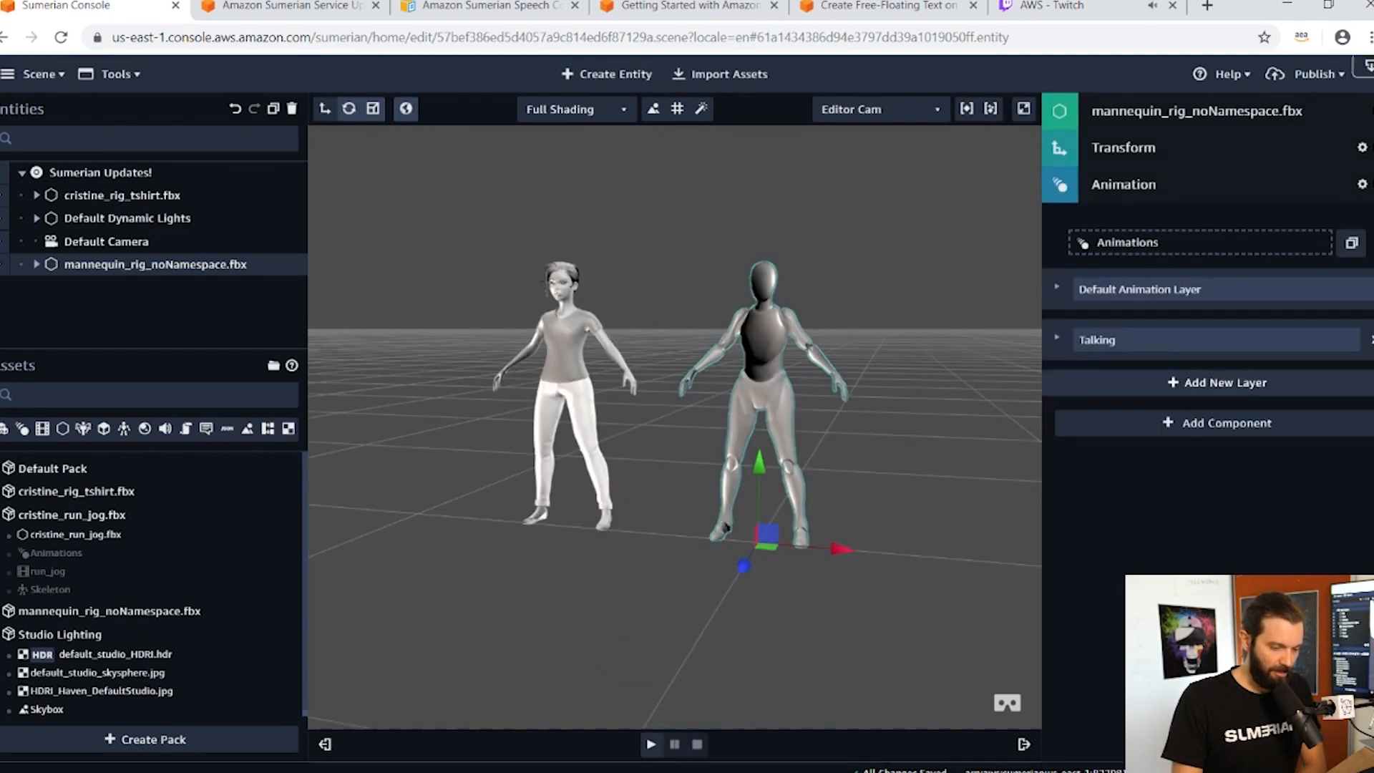
Add a third animation layer to the mannequin, set its type to Additive, and name it "weight shift"
click(1281, 424)
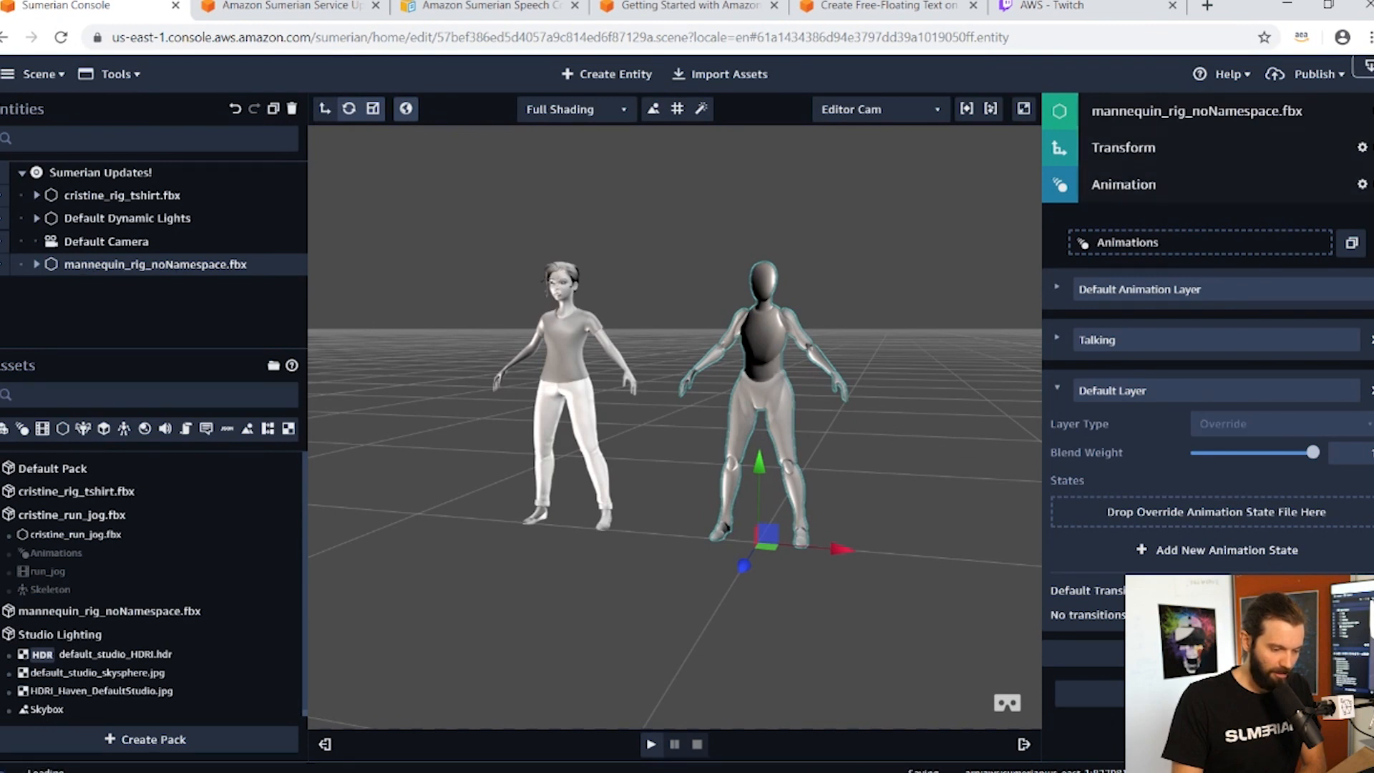
click(1245, 470)
click(1173, 390)
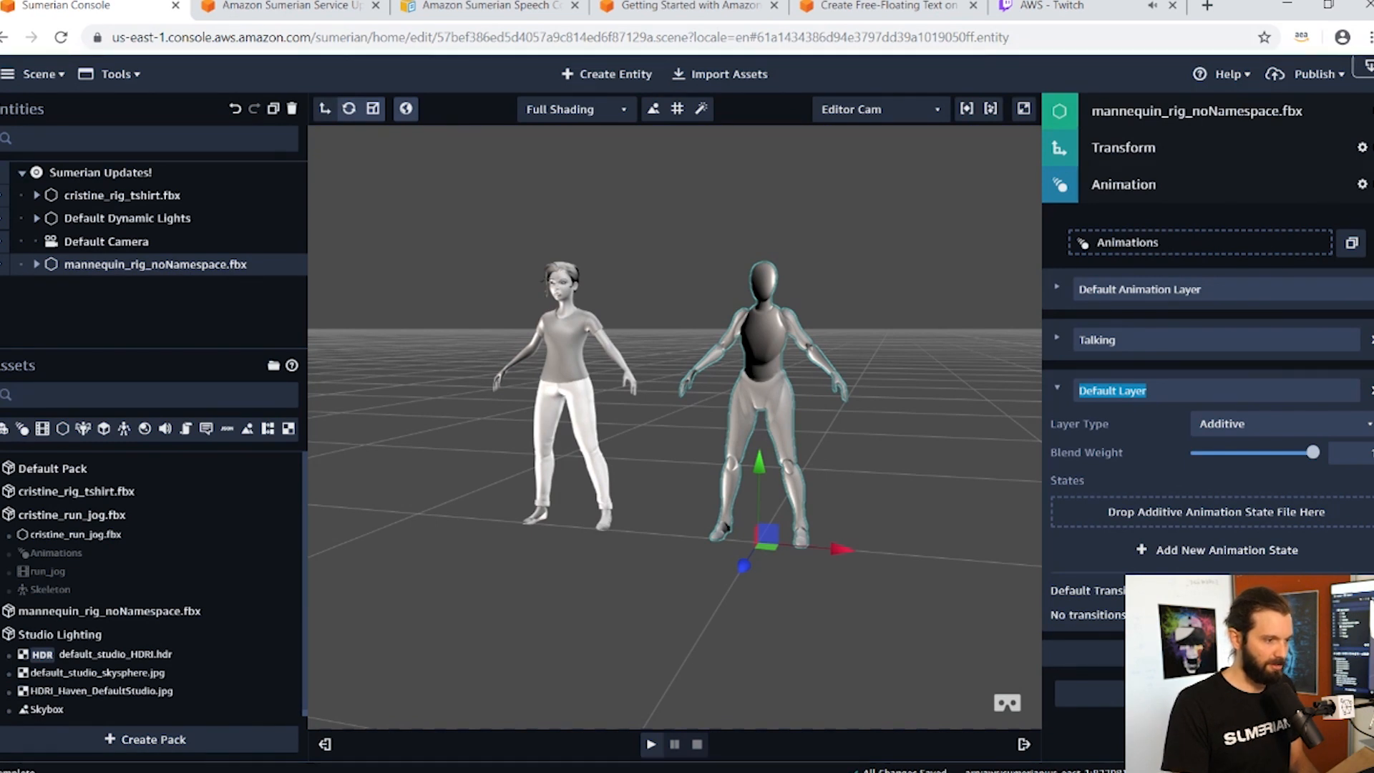
text(wei)
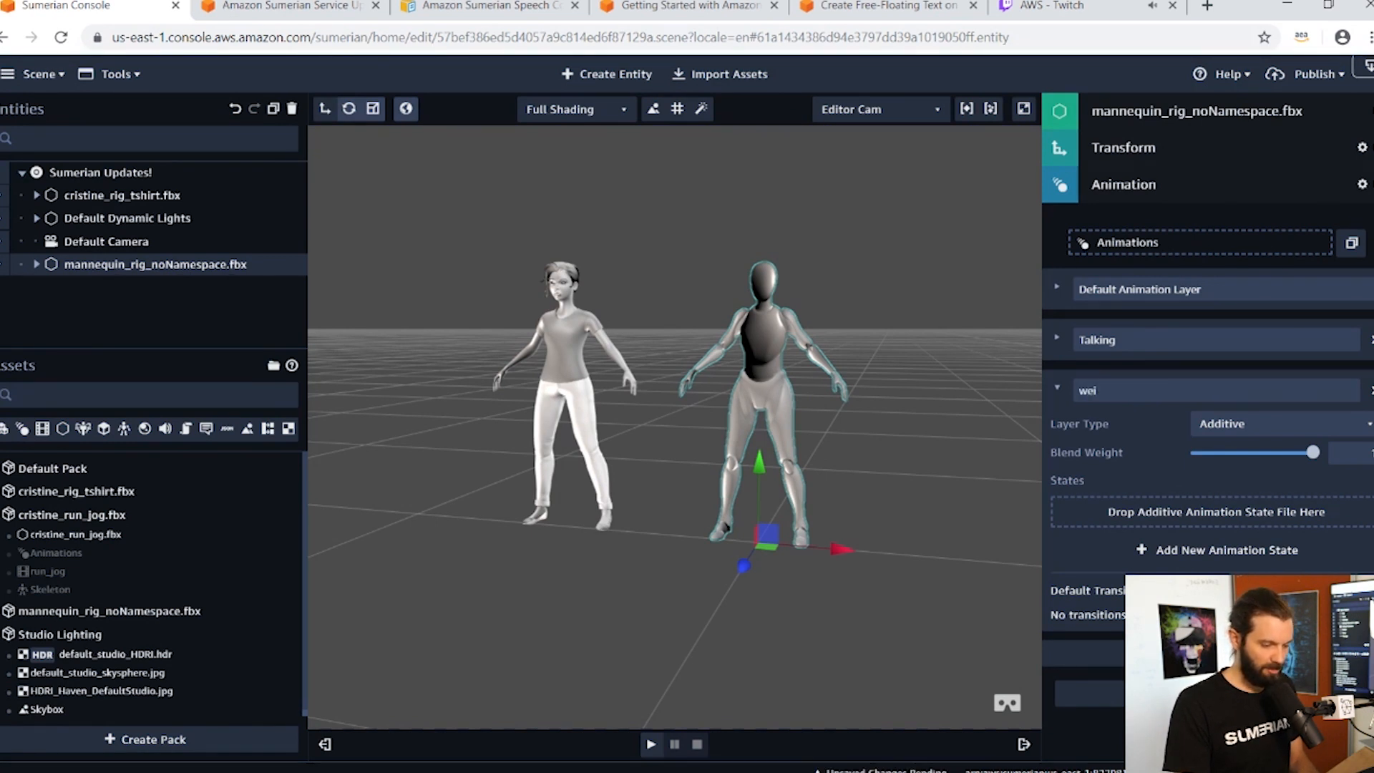
text(ght shift)
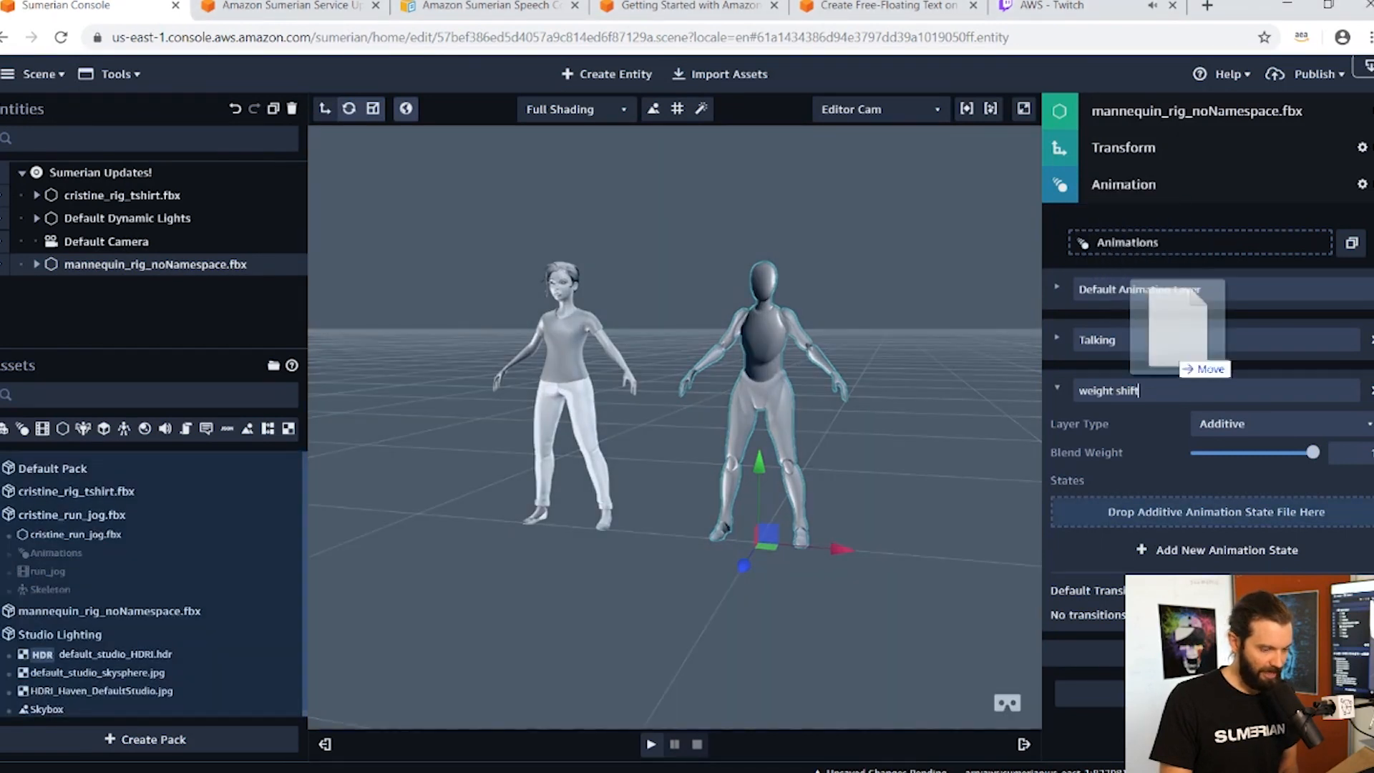
Import the stand_weight_shift clip as the weight shift layer's animation state, and play the scene to check the layered motion
drag(1196, 307, 1219, 509)
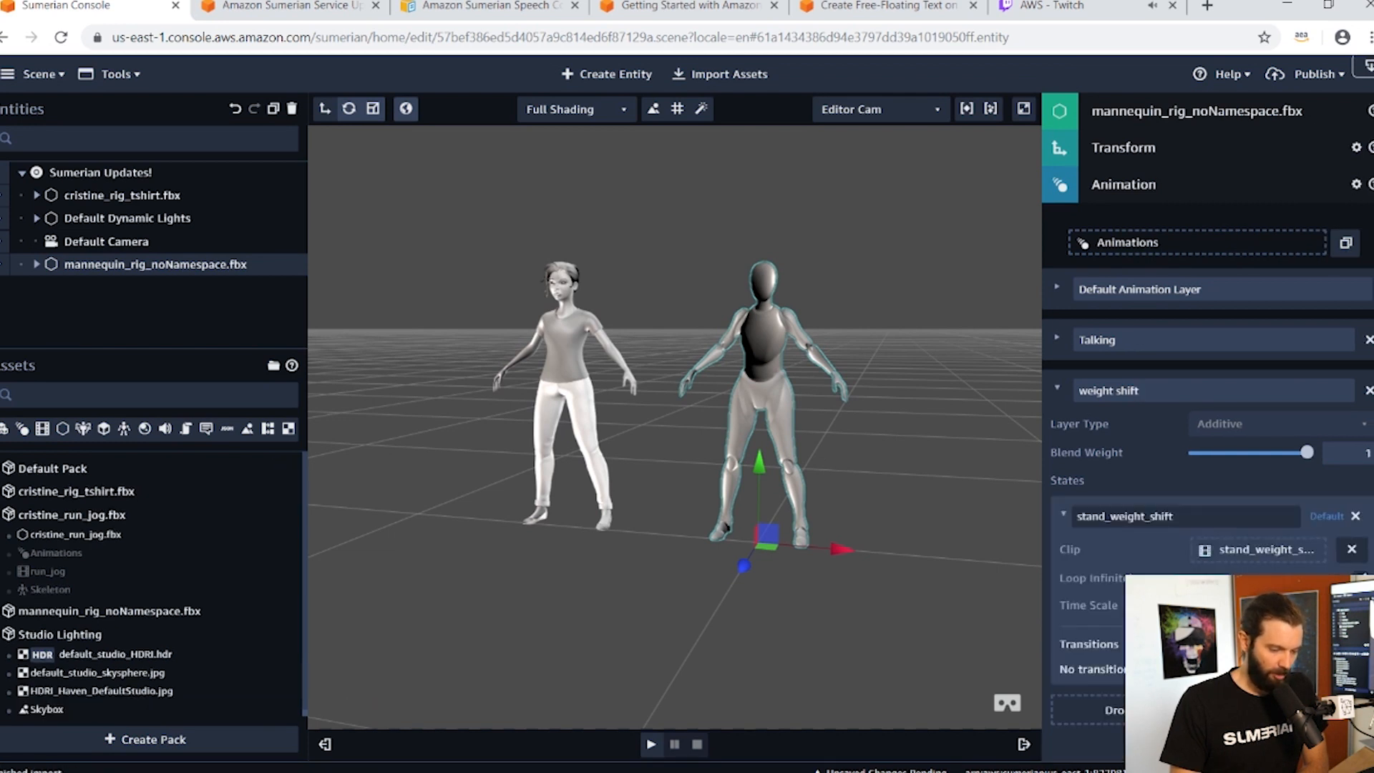
key(Return)
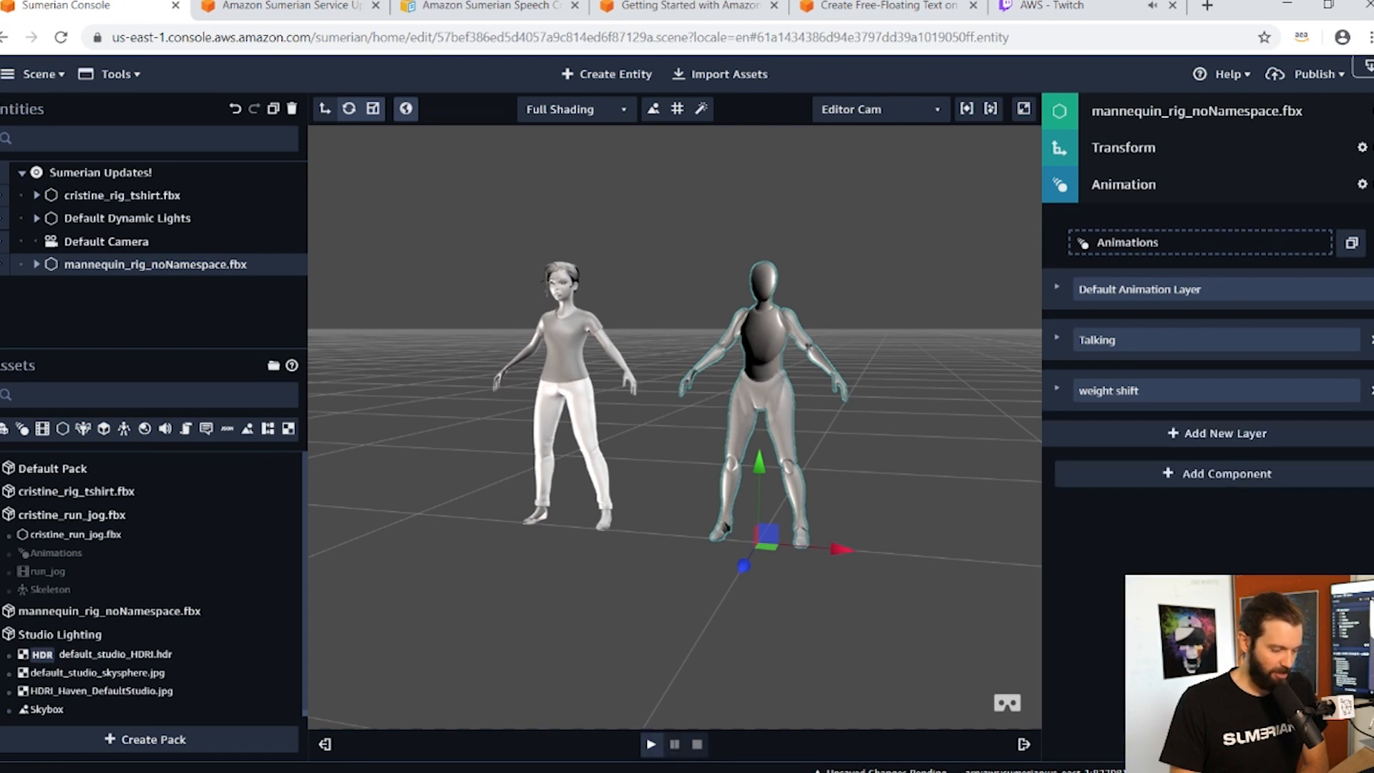
click(650, 744)
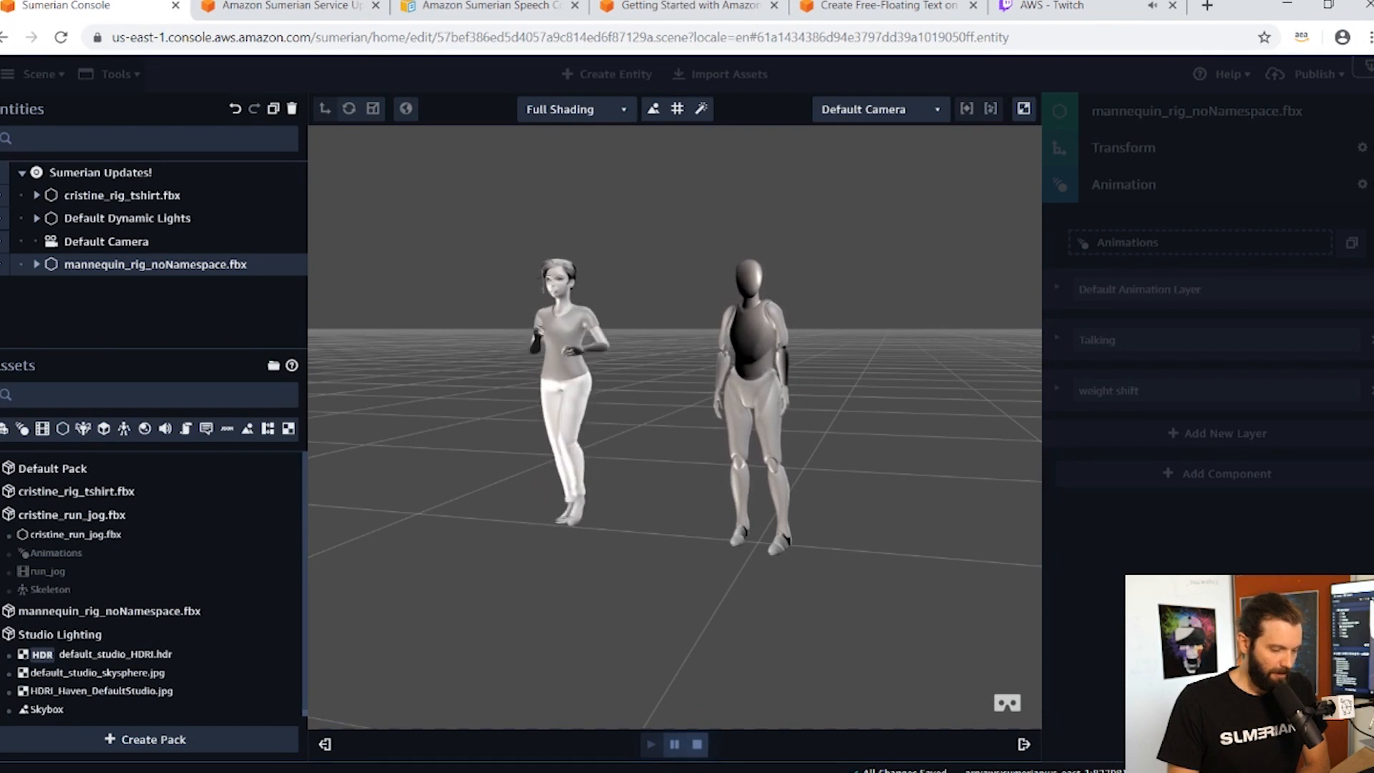
click(697, 744)
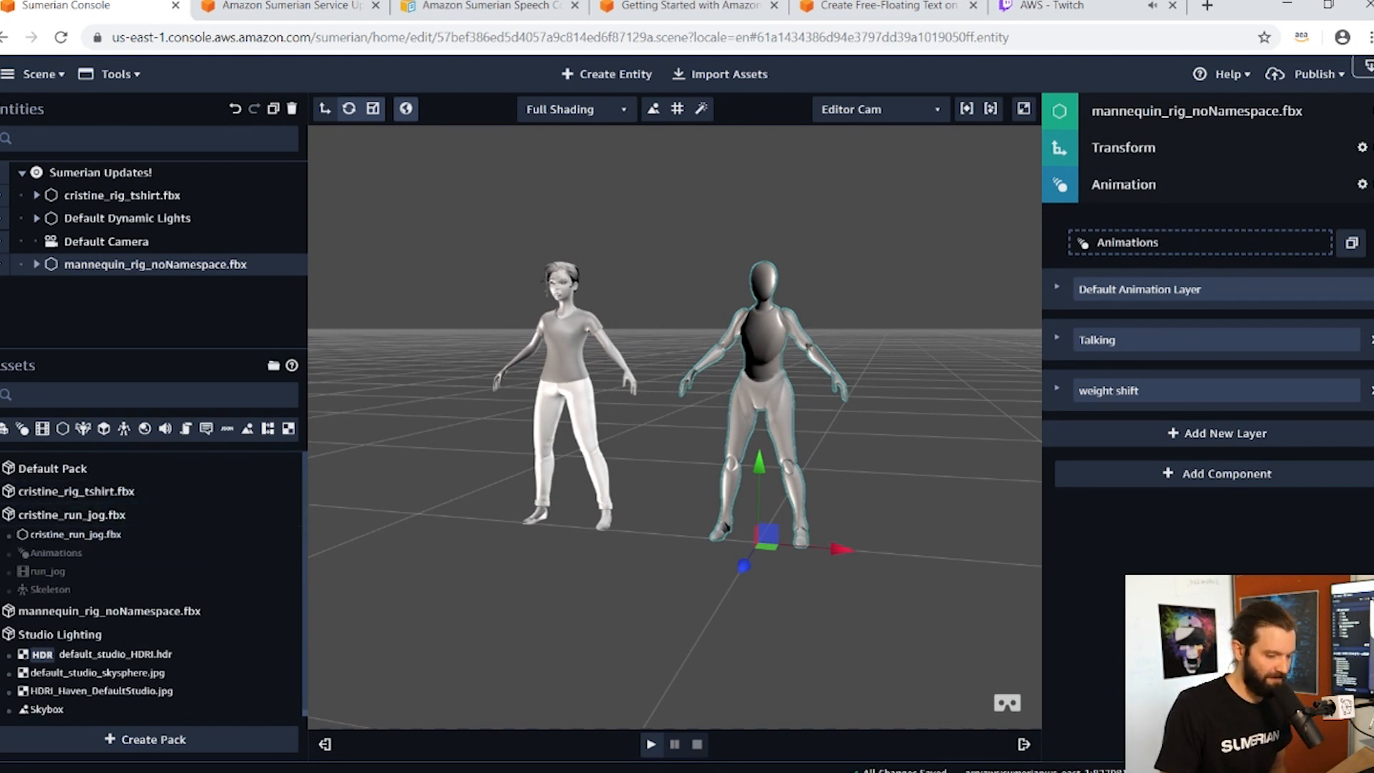
Examine the details and clip type of the stand_weight_shift and talking_additive clips in the Default Pack
click(71, 515)
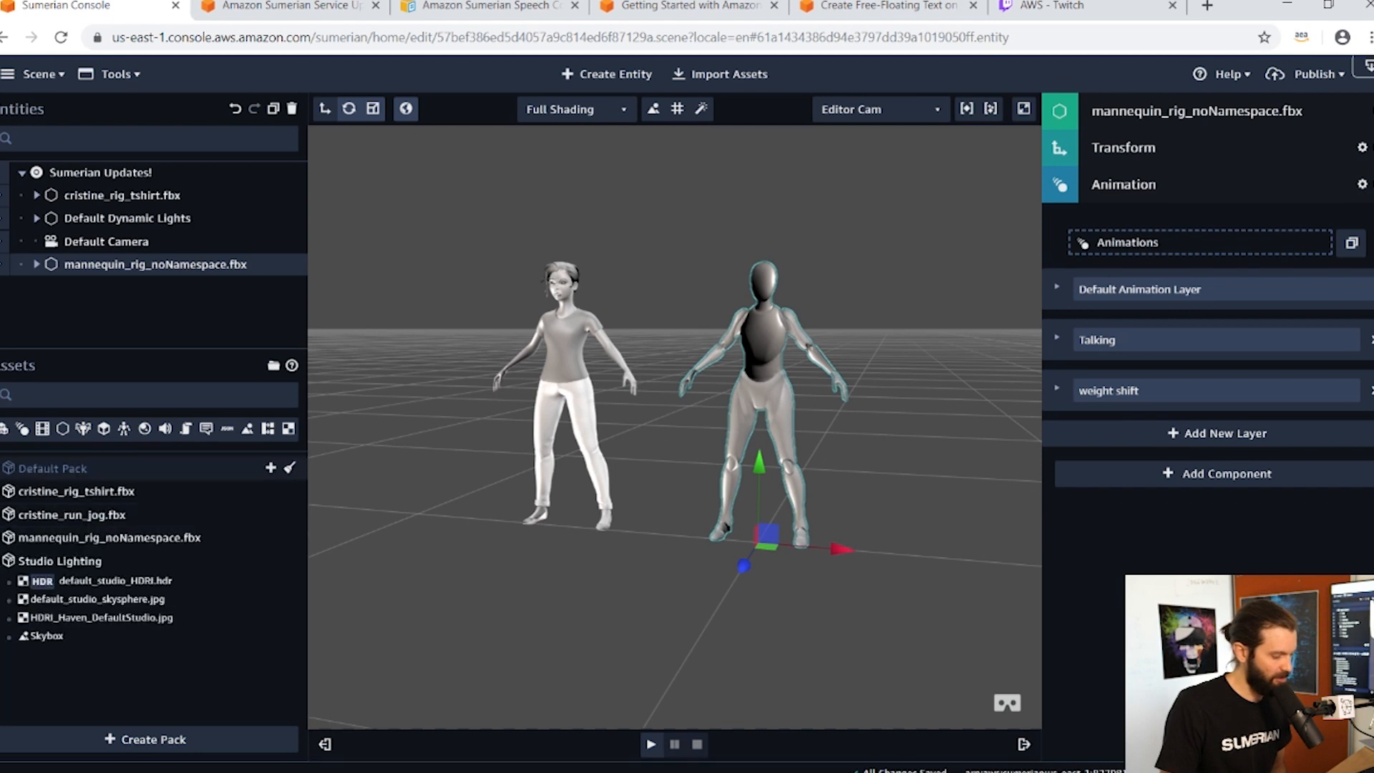
click(53, 469)
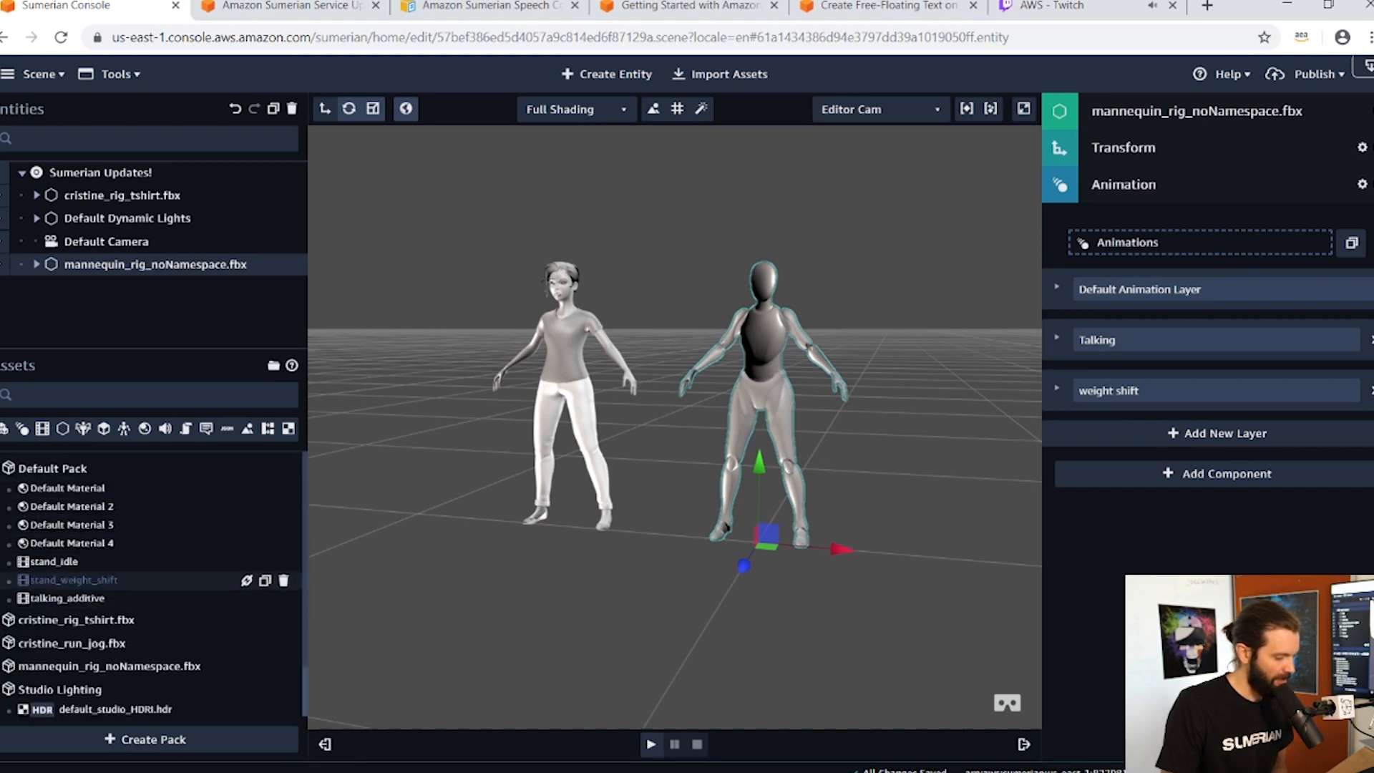
click(74, 580)
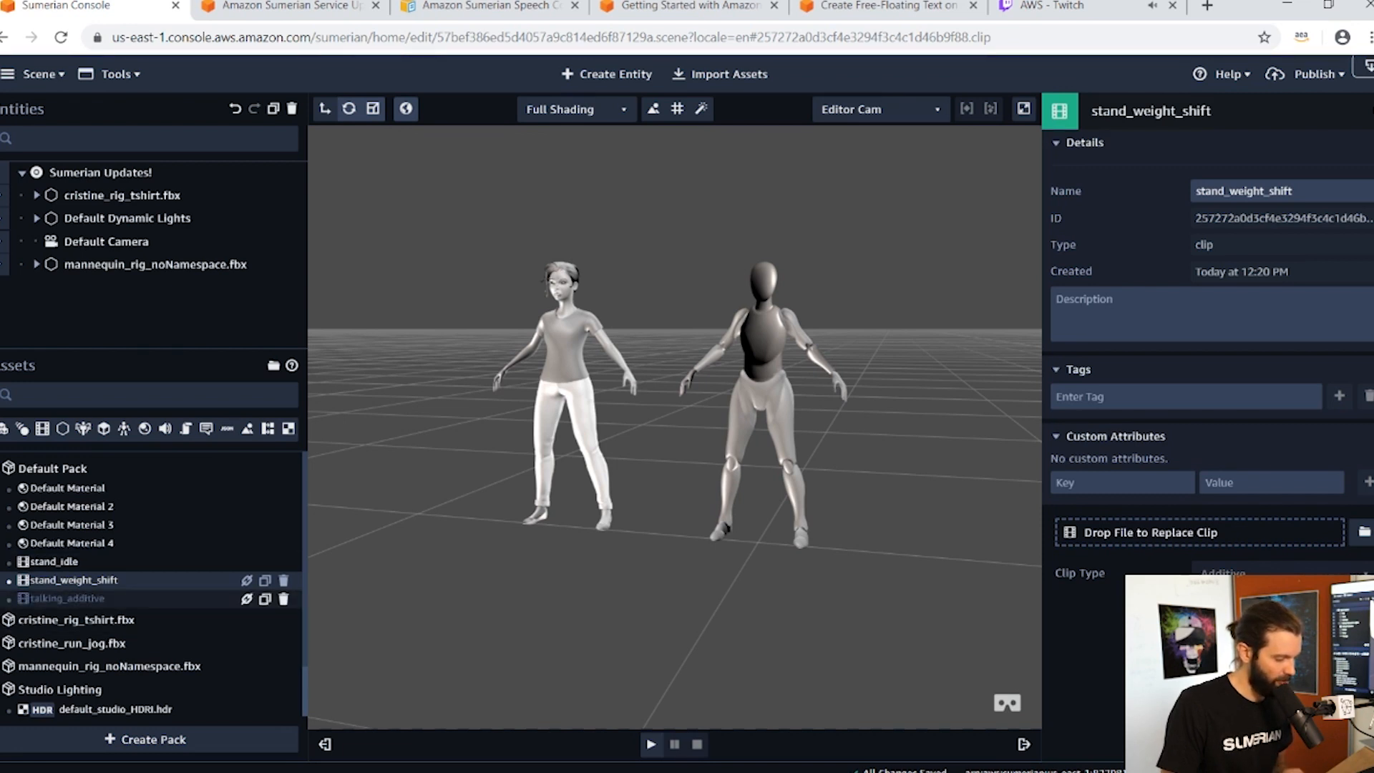
click(68, 598)
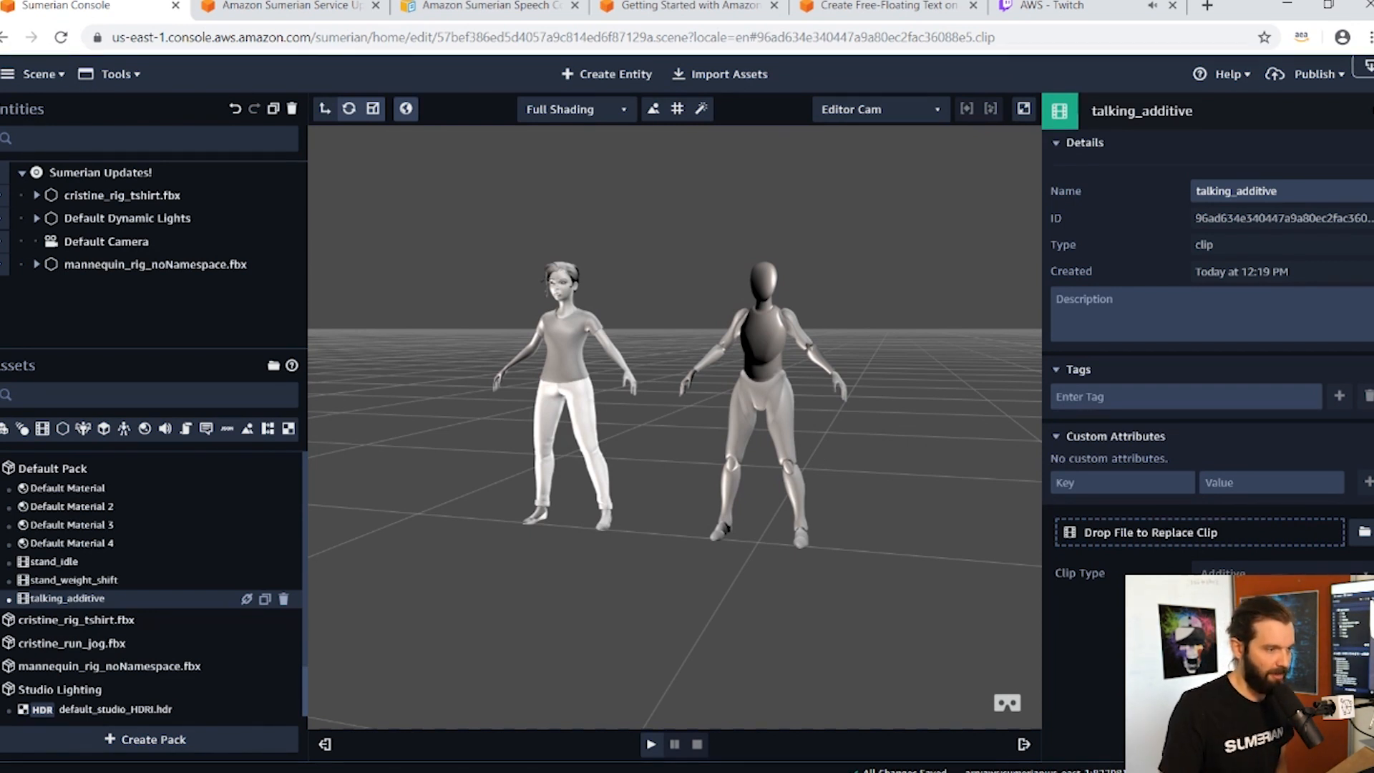
Import cristine_talking_additive.fbx as a new asset pack and rename its animation clip to talking_override
drag(704, 136, 662, 347)
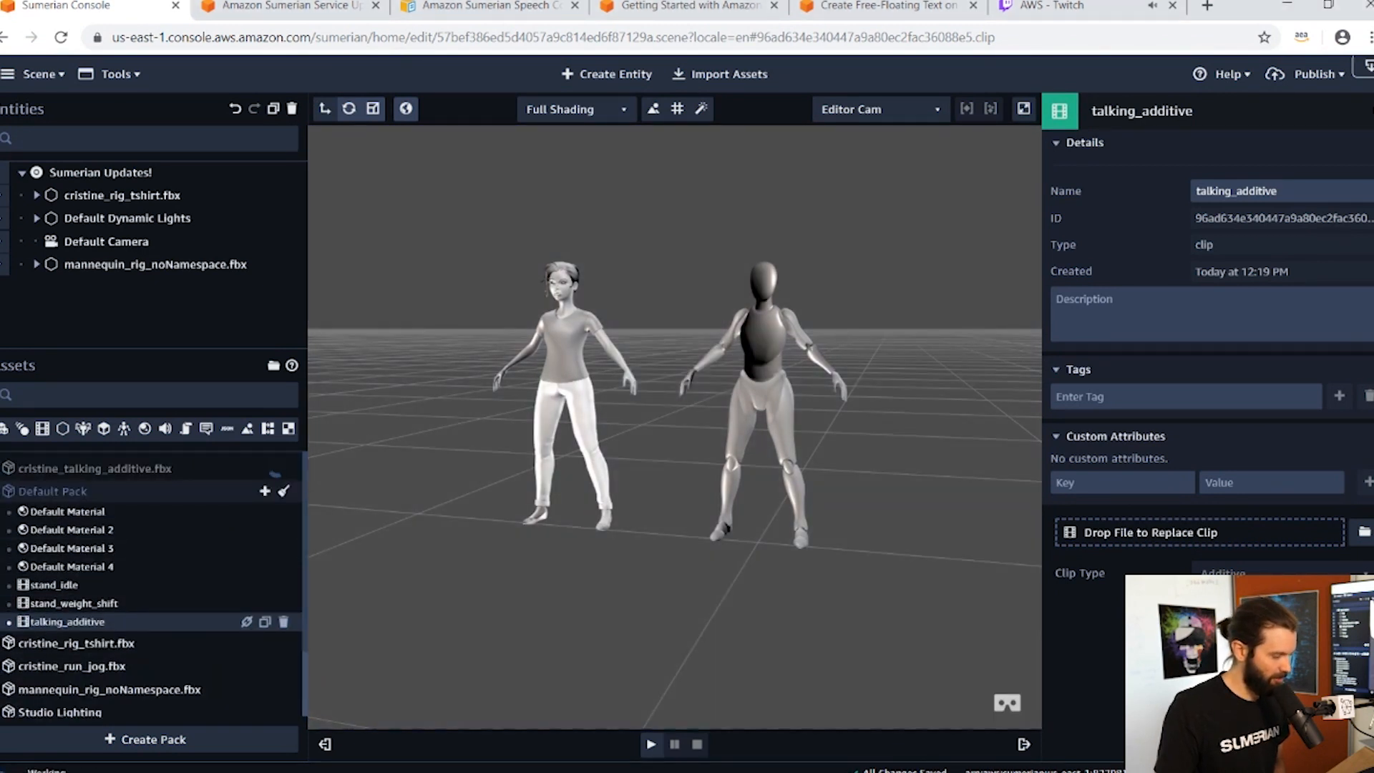
click(53, 491)
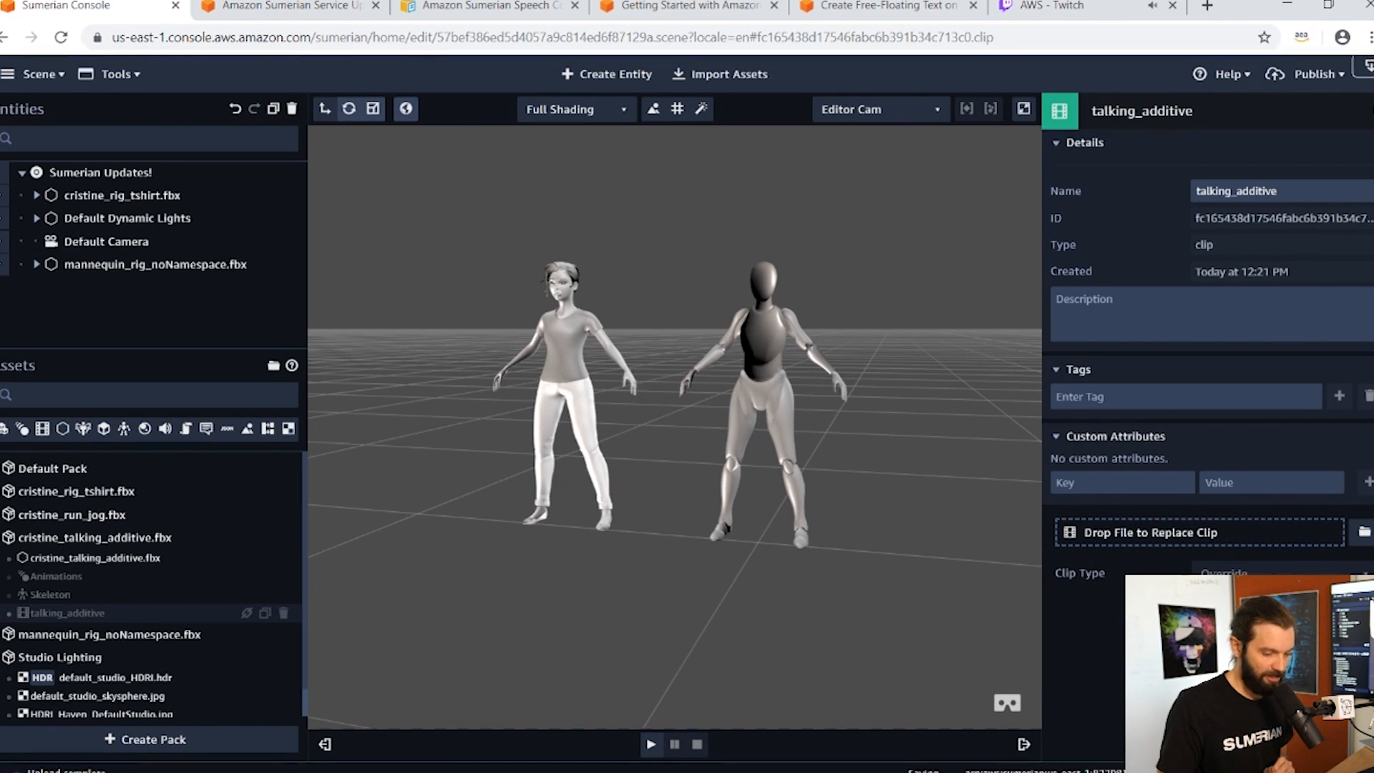
key(shift+Left)
key(shift+Left)
key(shift+Left)
key(shift+Left)
key(shift+Left)
key(shift+Left)
key(shift+Left)
key(shift+Left)
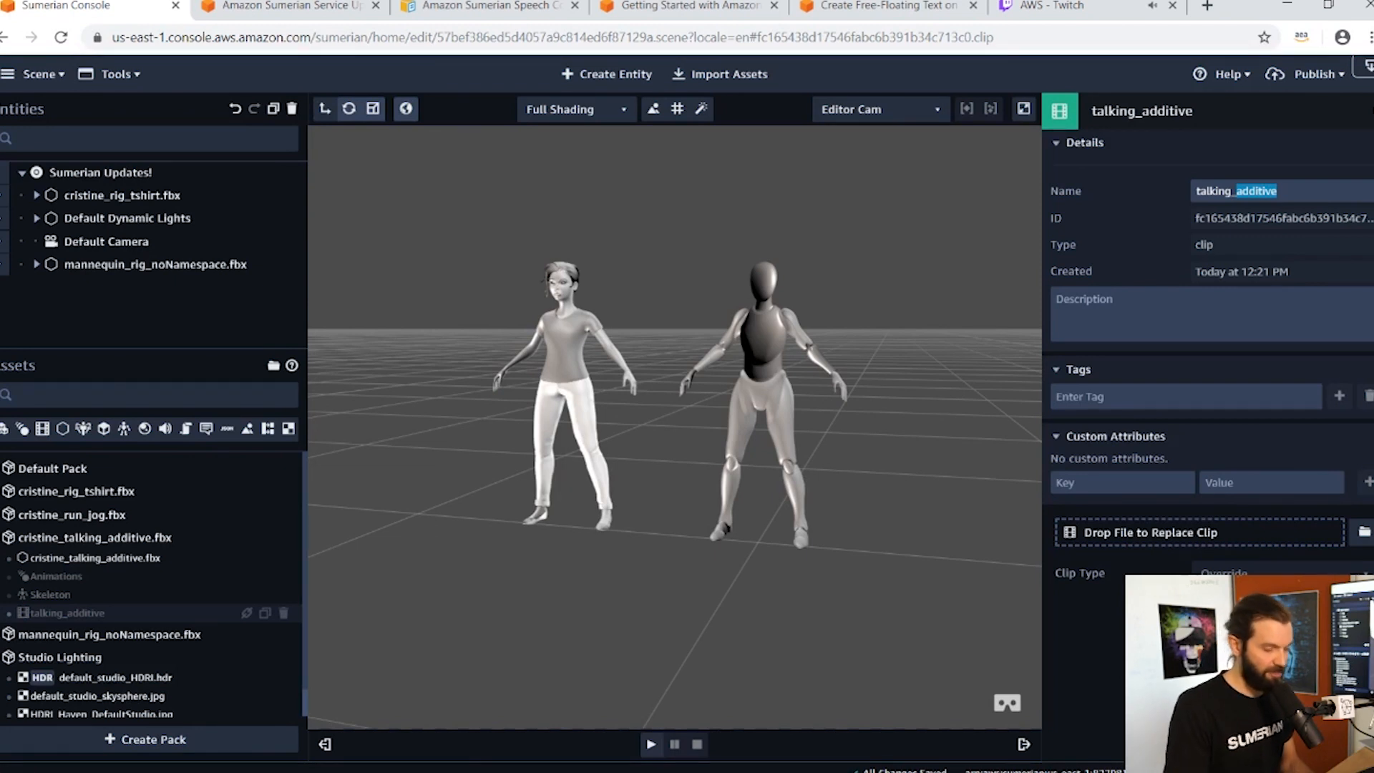
text(override)
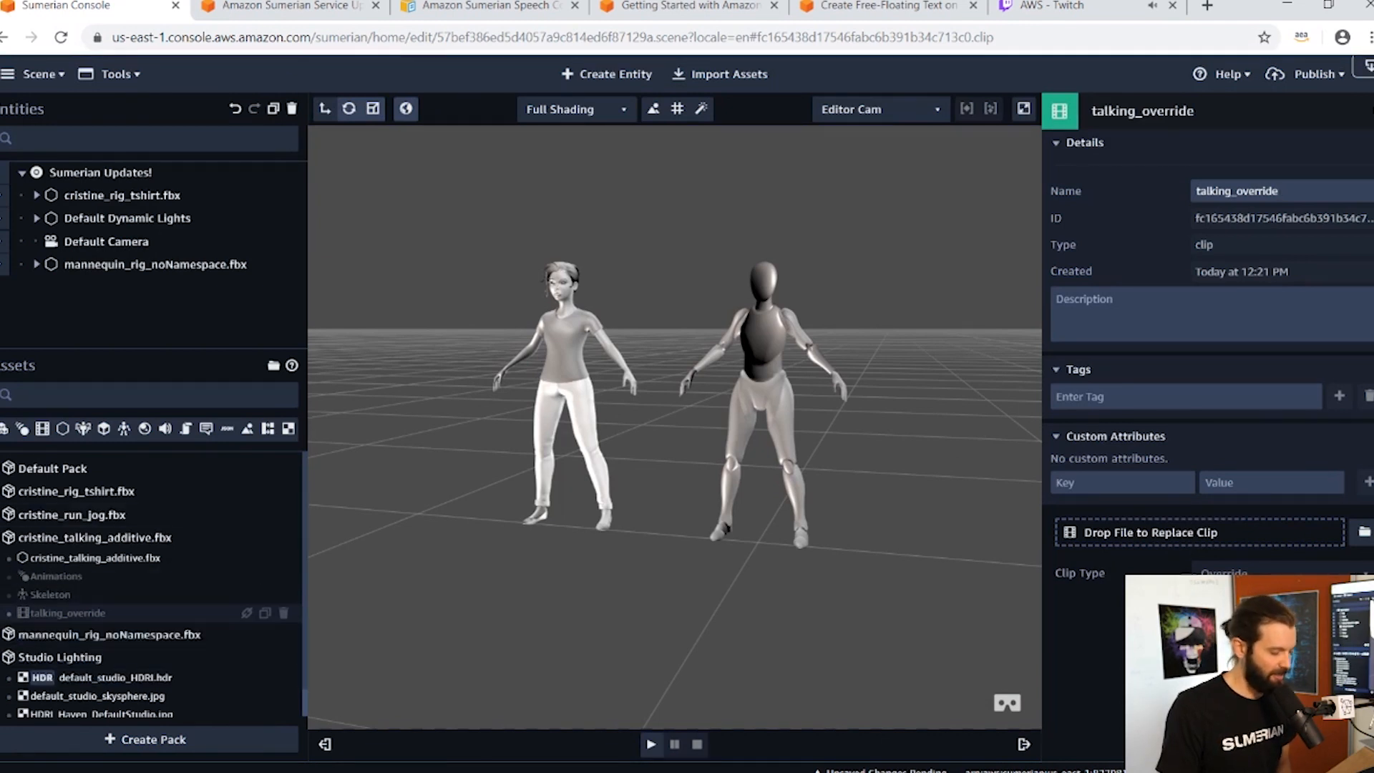
scroll(150, 573, down, 1)
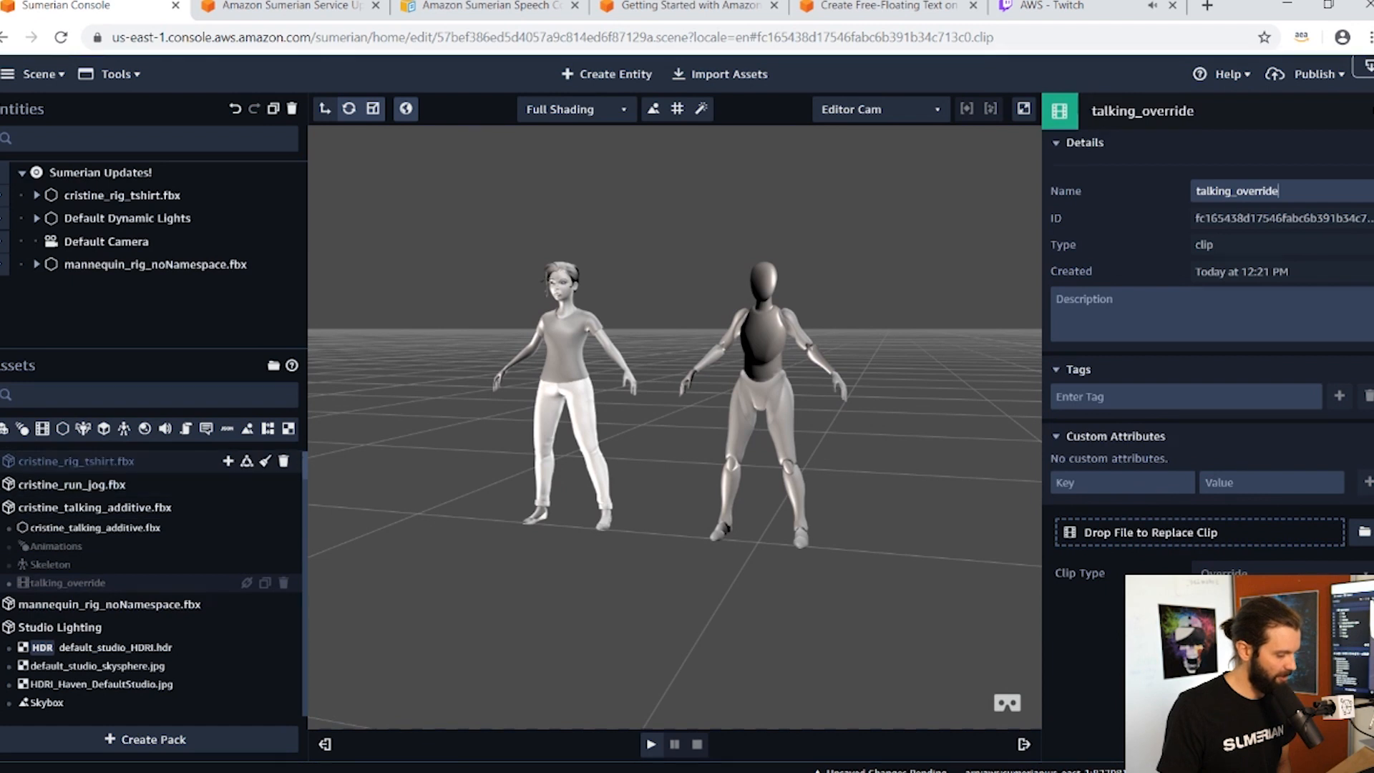
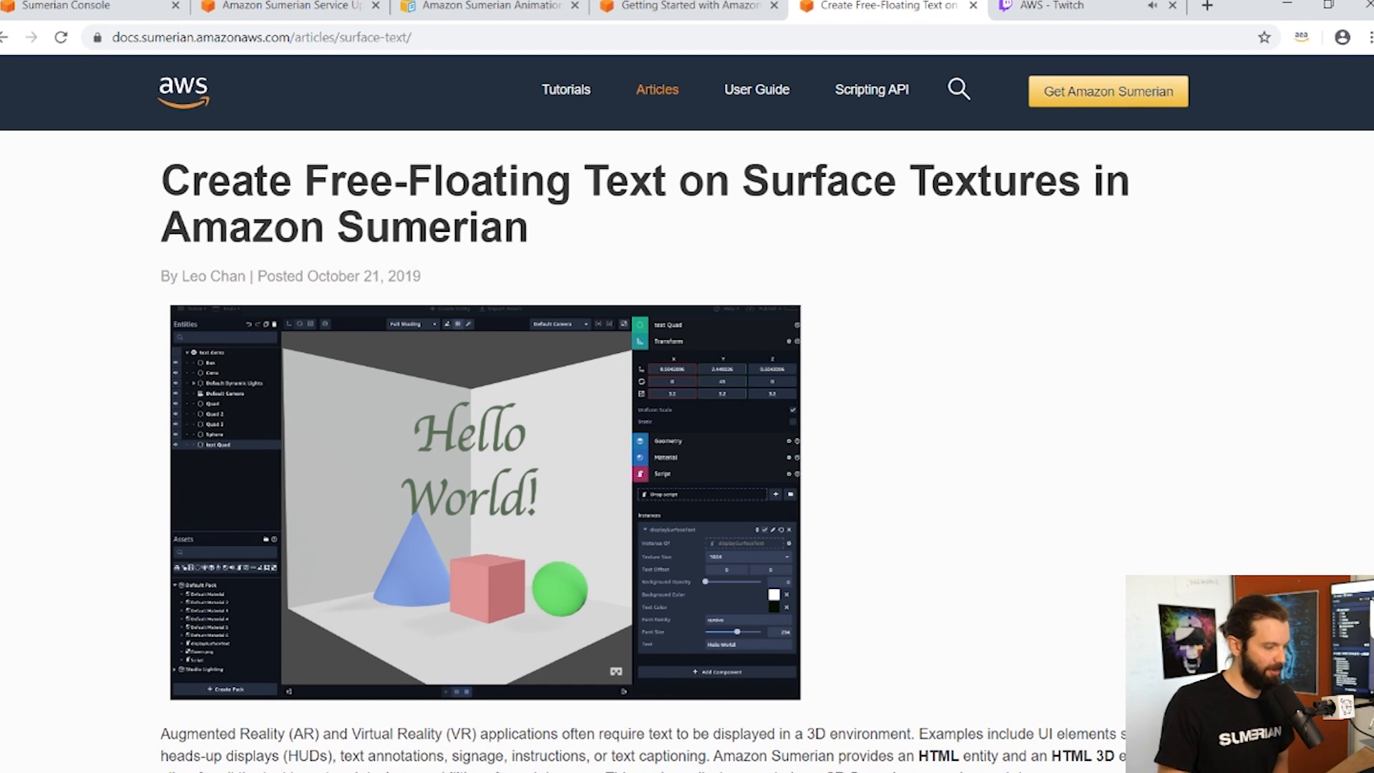
Look through the free-floating text article in the Sumerian documentation and copy its complete displaySurfaceText script code
click(300, 37)
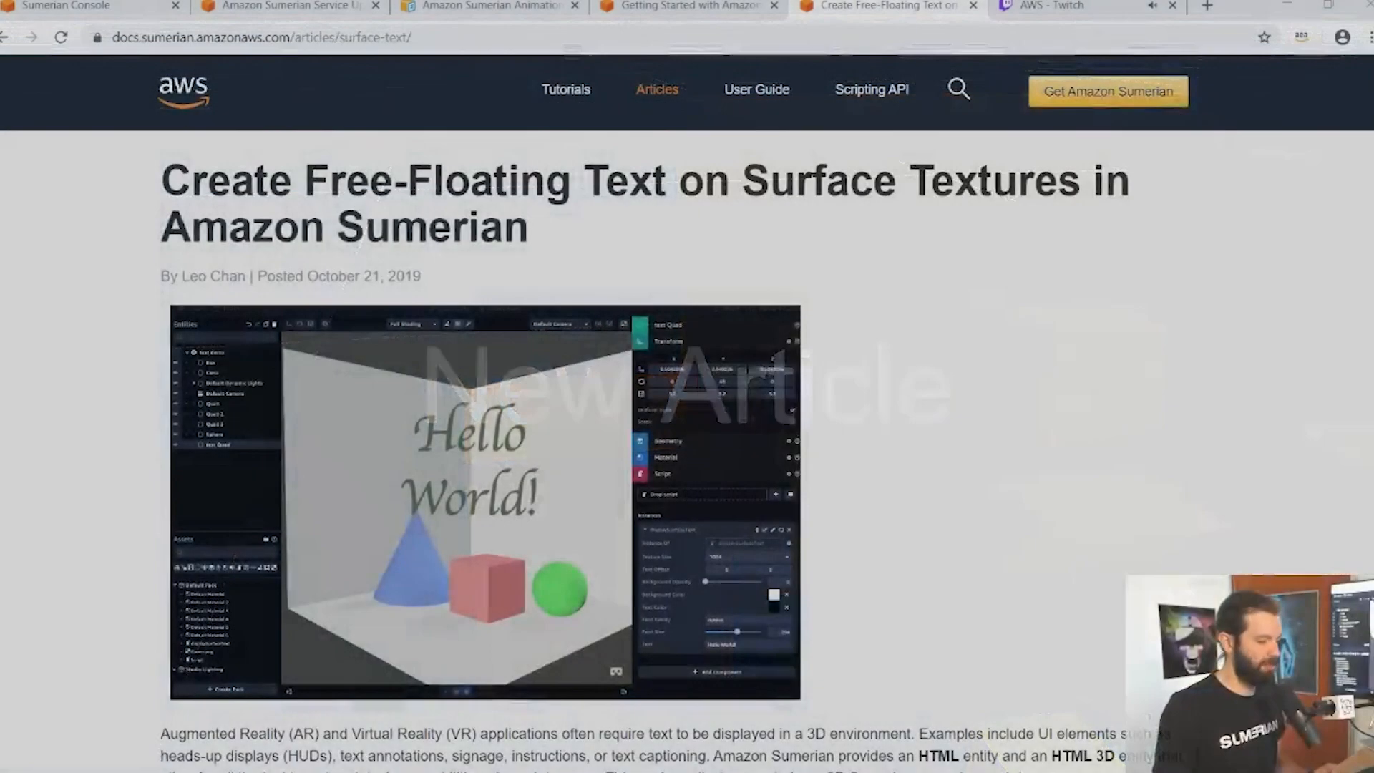
scroll(687, 386, down, 15)
scroll(686, 387, down, 20)
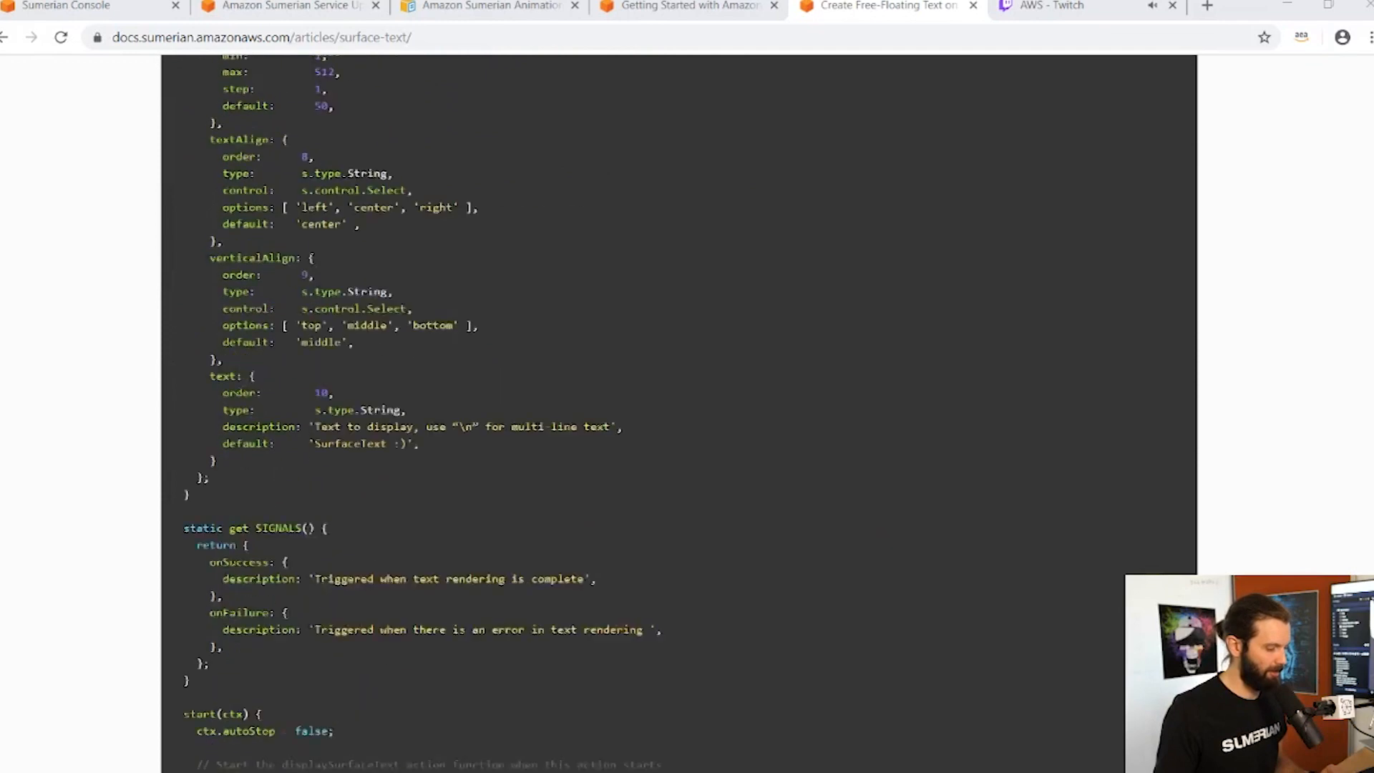
scroll(686, 387, down, 20)
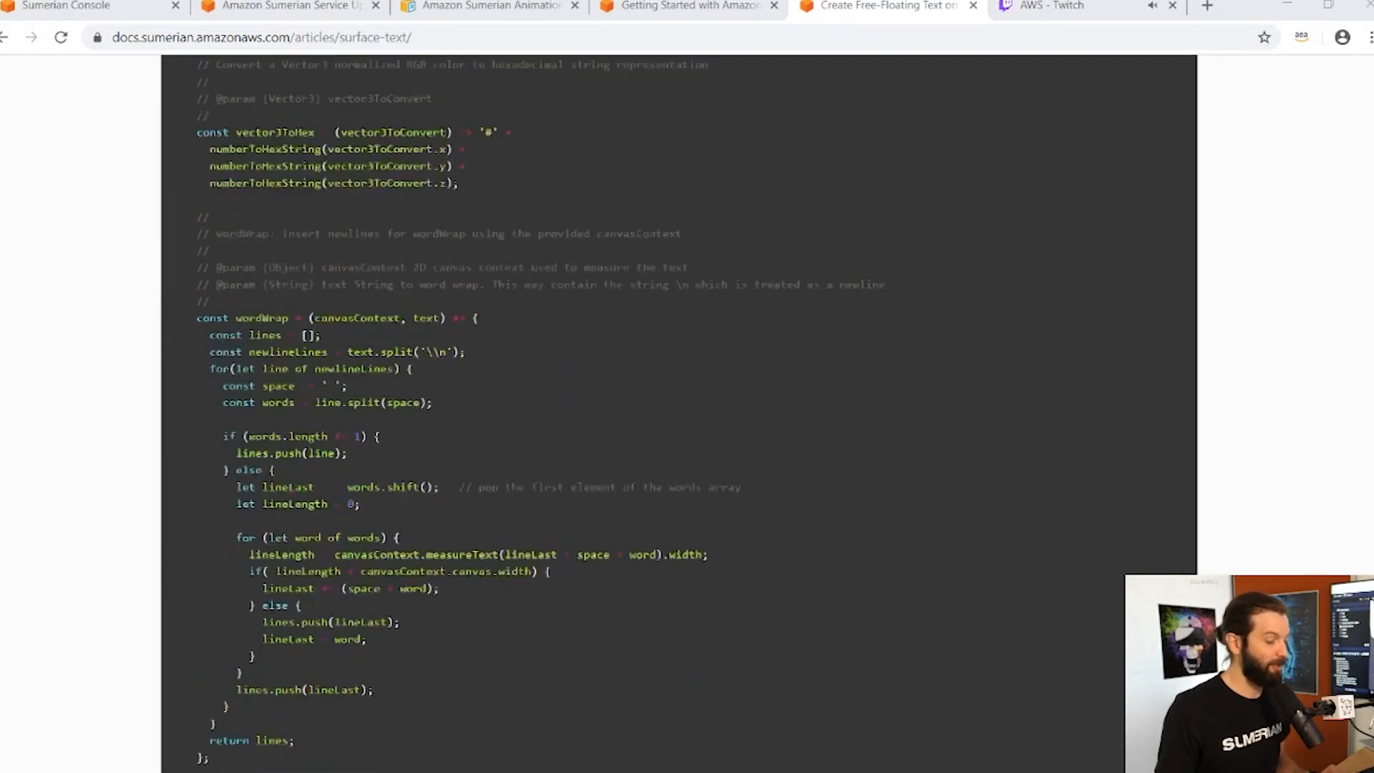
scroll(687, 387, up, 20)
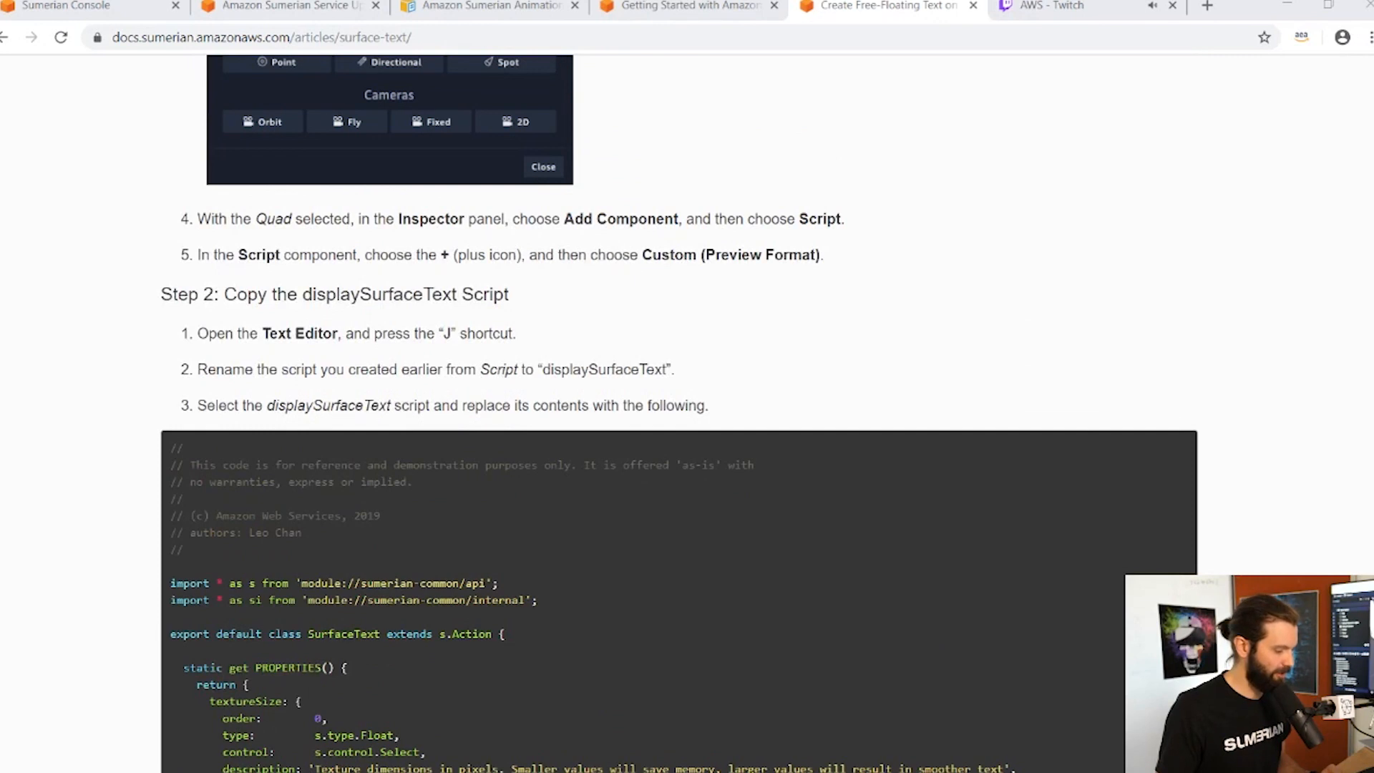
drag(171, 449, 286, 465)
scroll(679, 414, down, 18)
scroll(360, 600, down, 18)
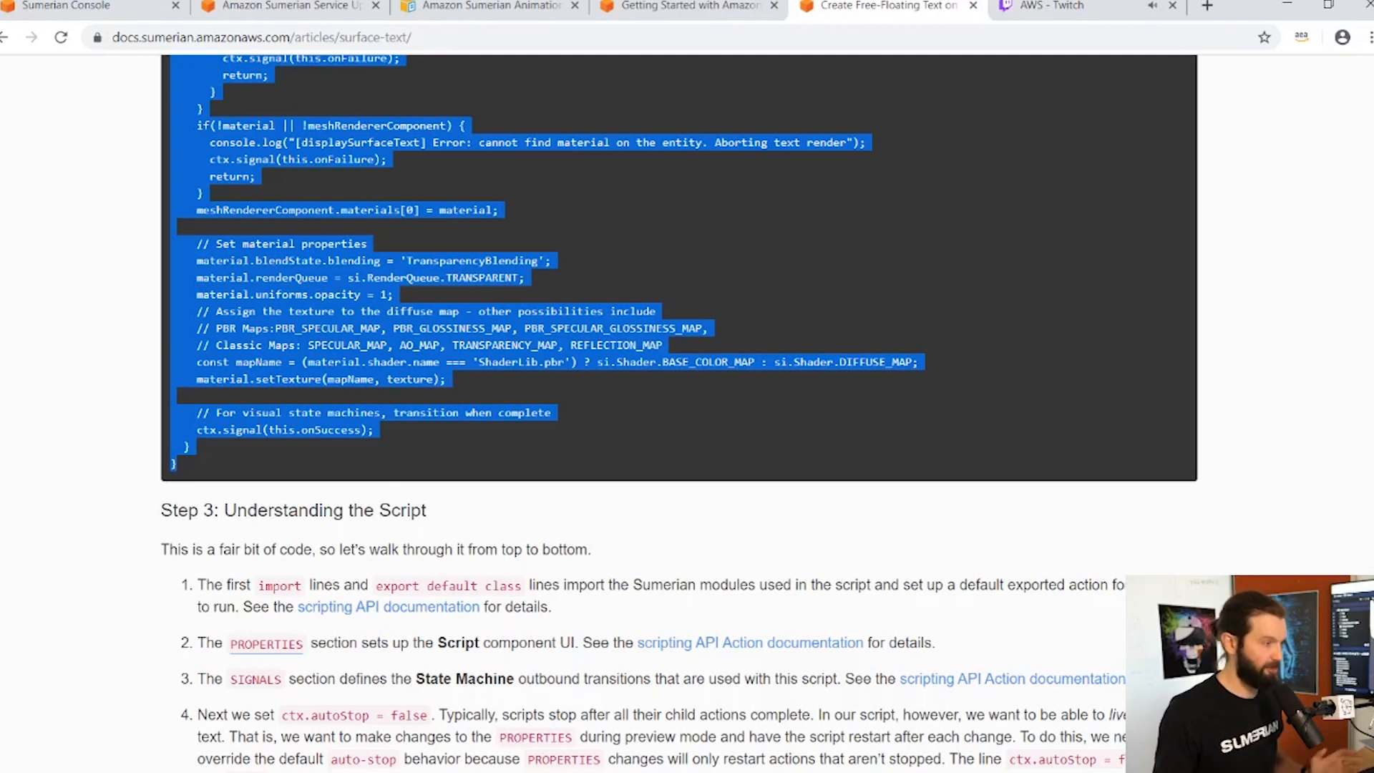
Return to the Sumerian scene editor and hide both the cristine and mannequin characters
click(96, 6)
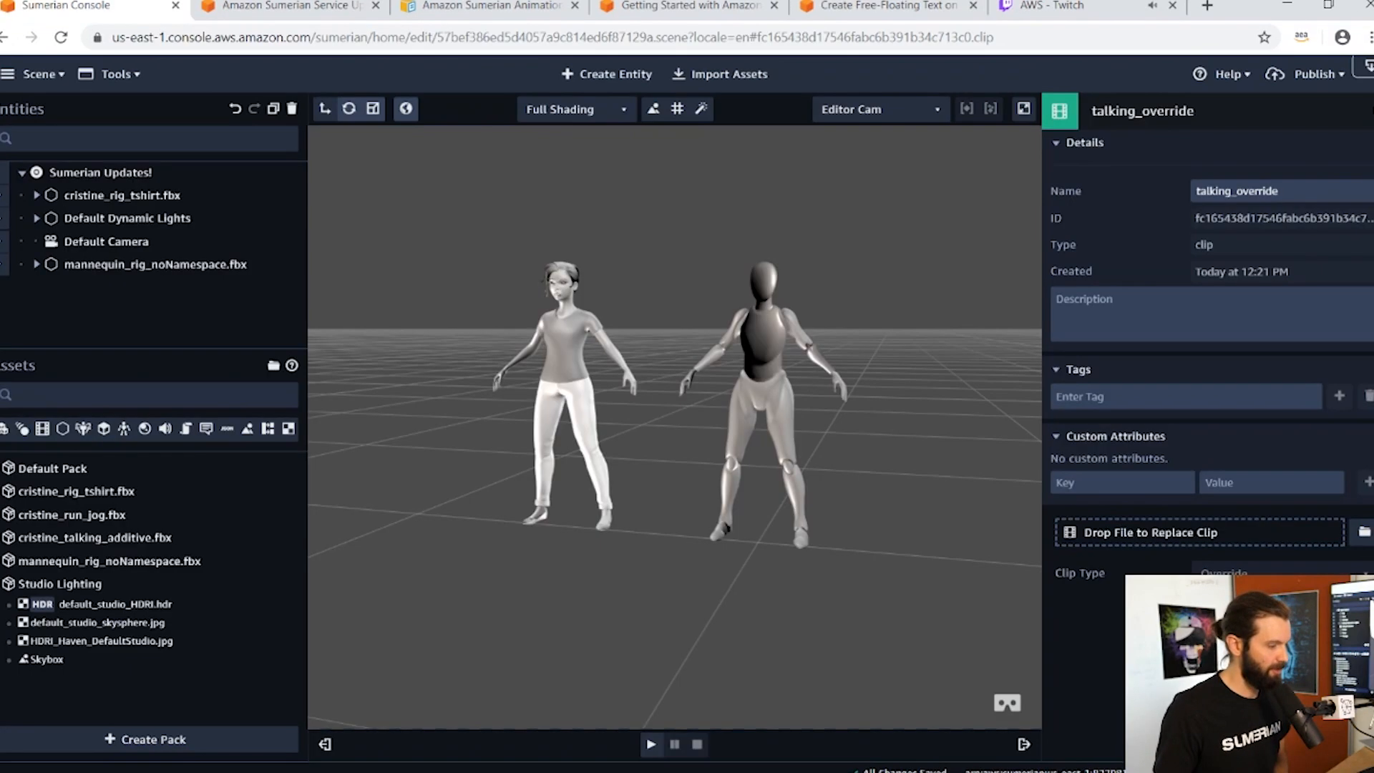
click(2, 195)
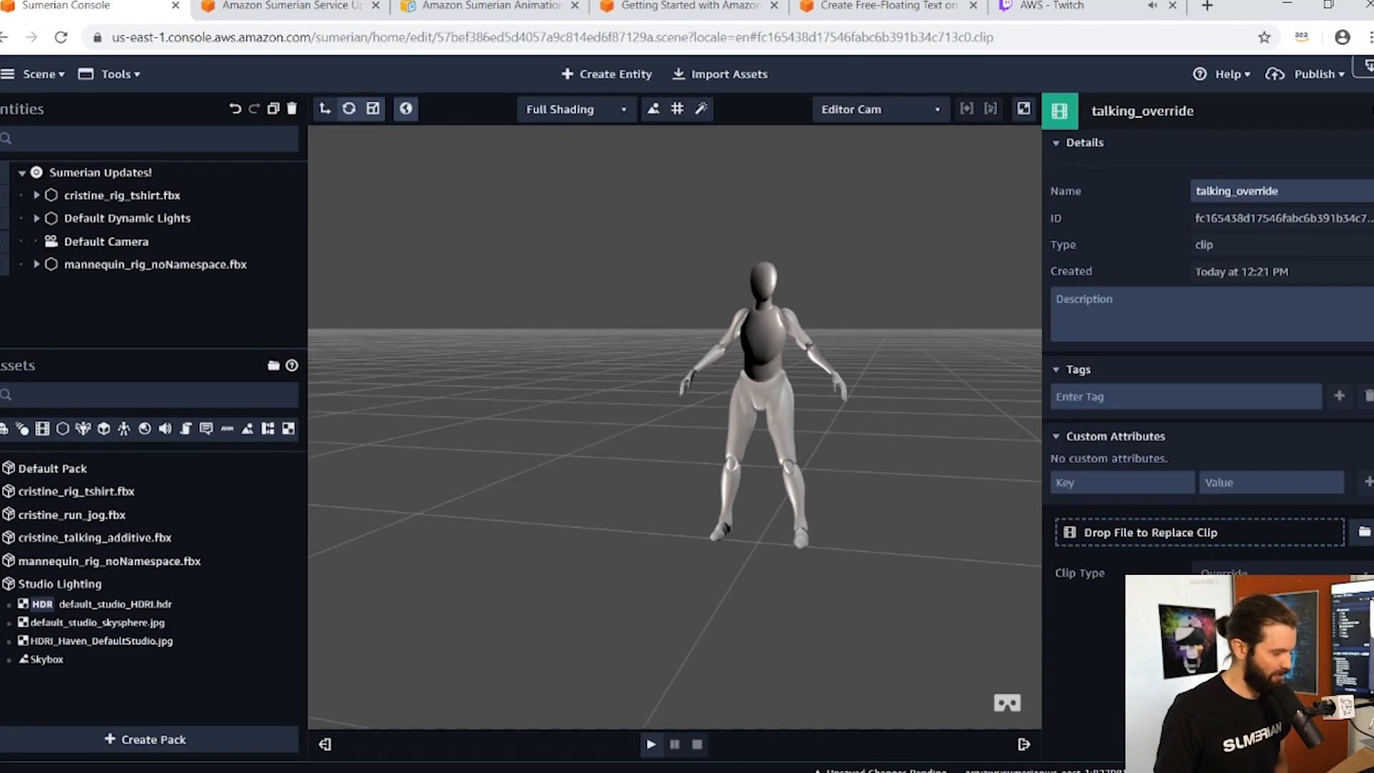
click(2, 265)
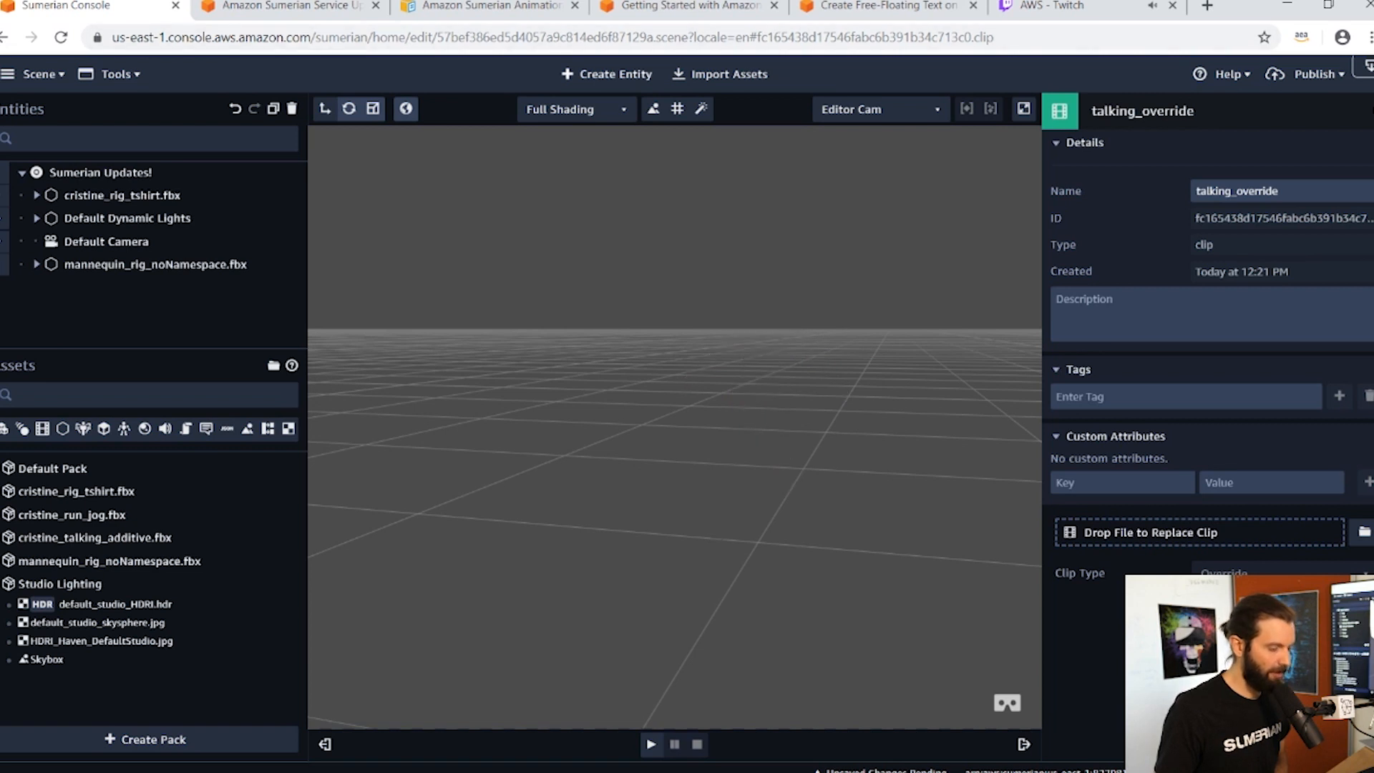
Create a Quad entity, raise it above the ground grid, and shift it along the red axis toward the view's center
click(607, 74)
click(604, 362)
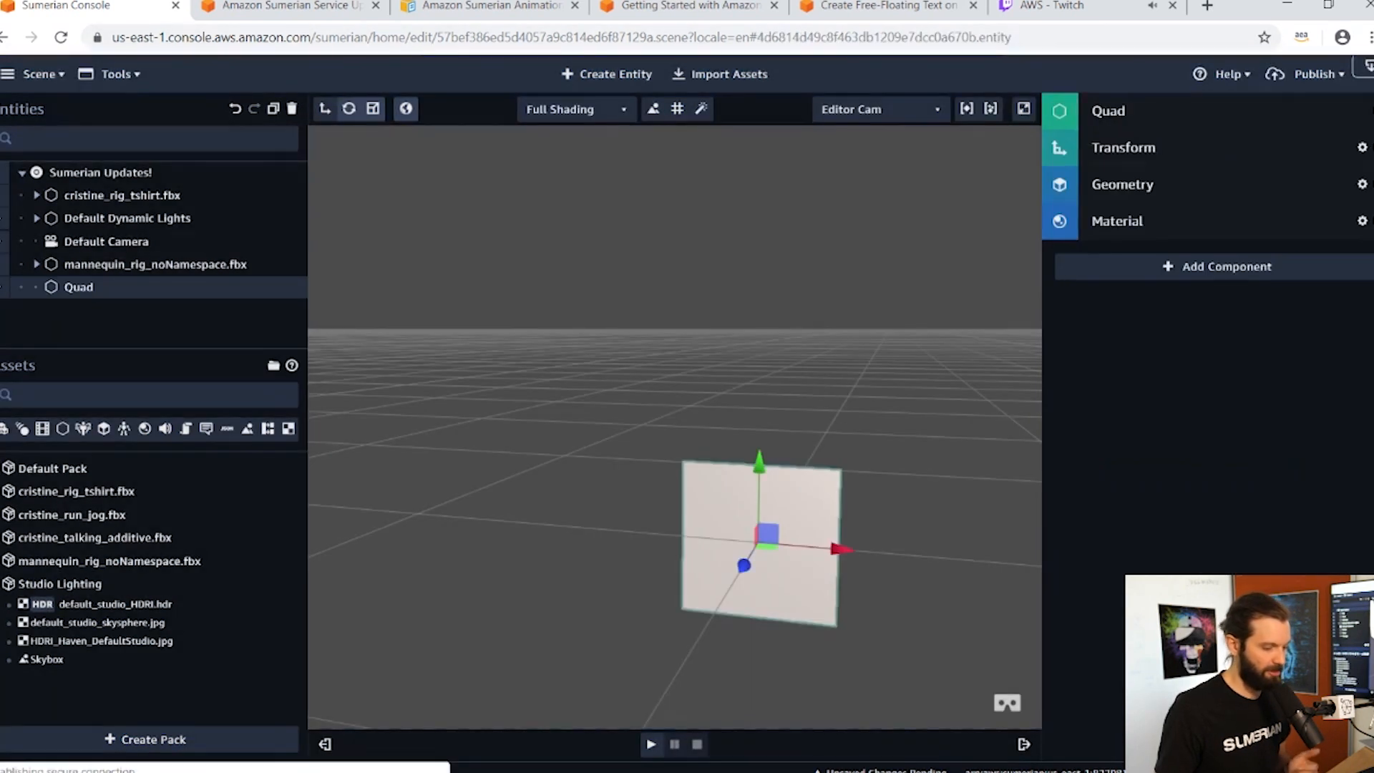
drag(759, 464, 763, 220)
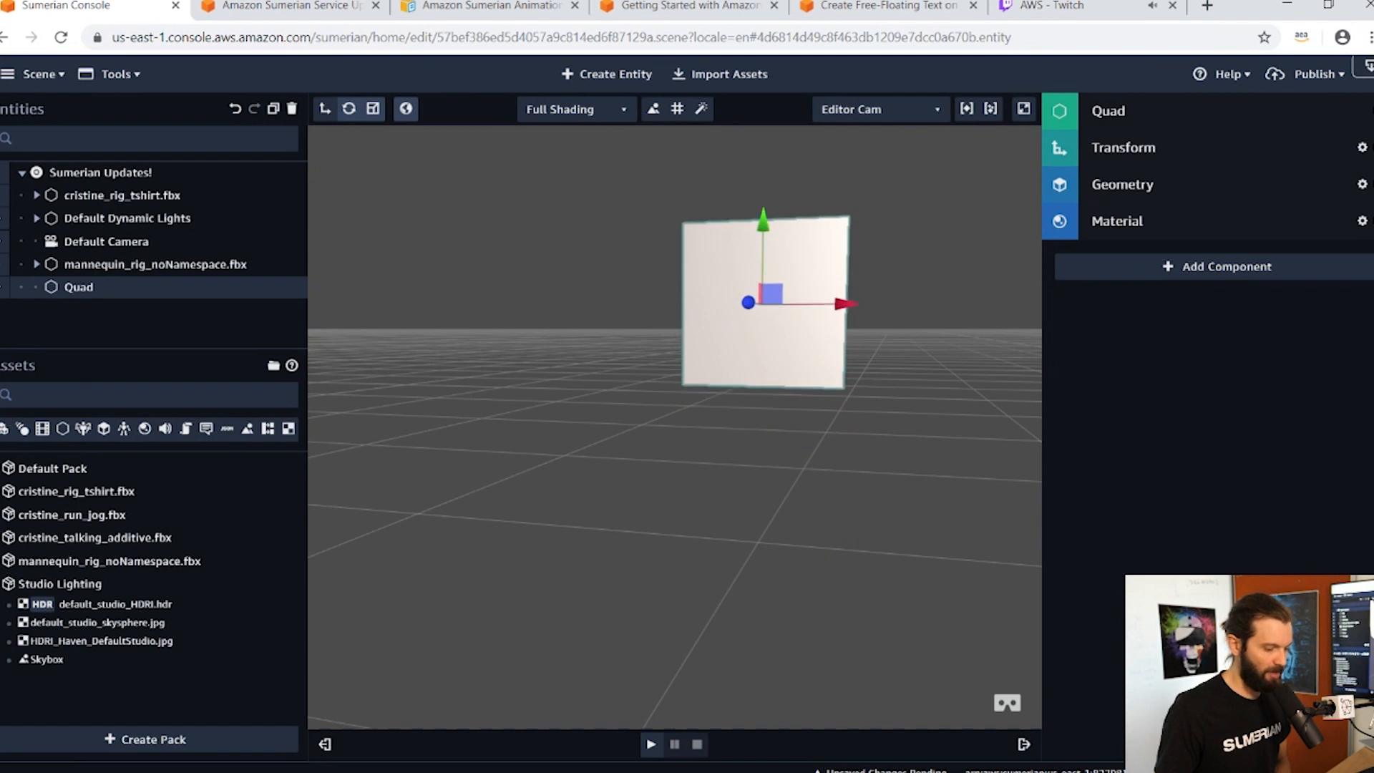
drag(845, 304, 749, 305)
Add a Script component to the Quad with a new Custom (Preview Format) script
click(1217, 267)
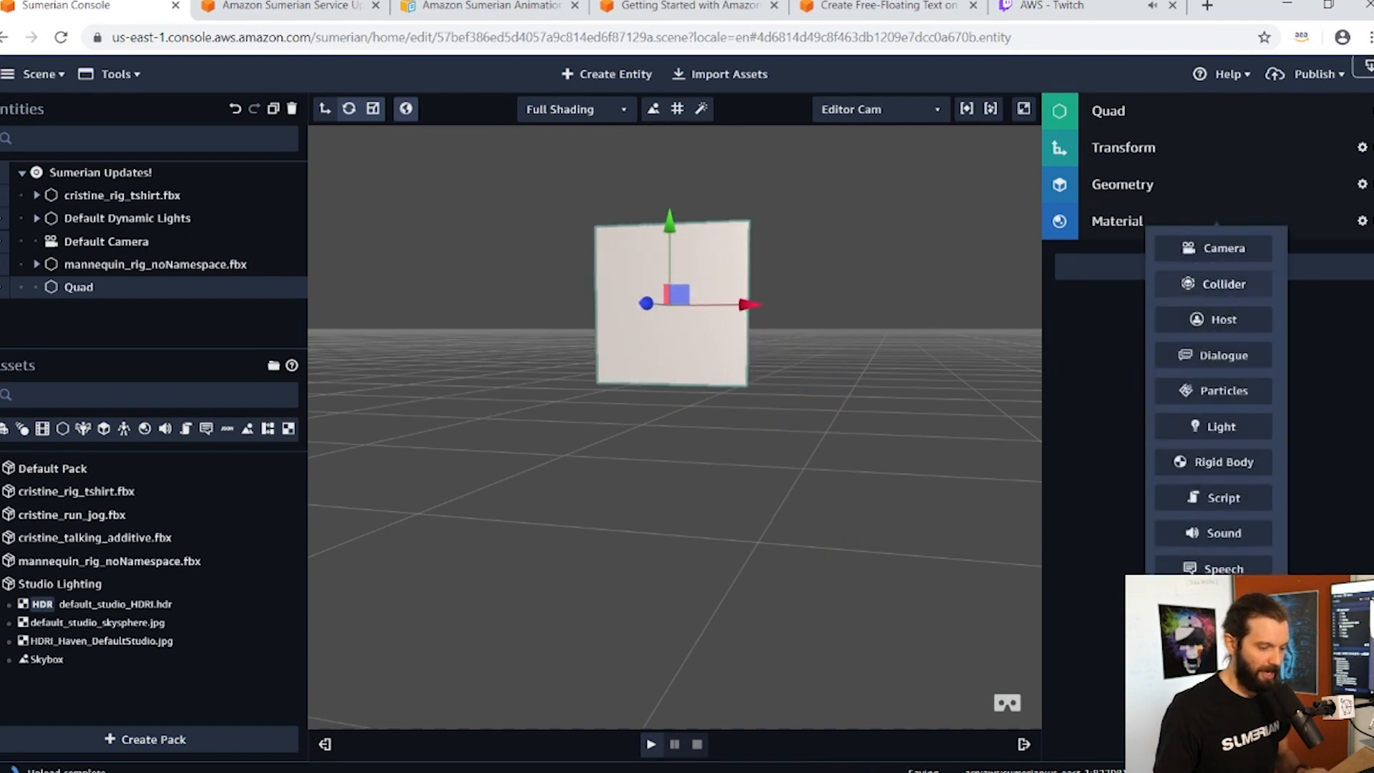
click(1223, 497)
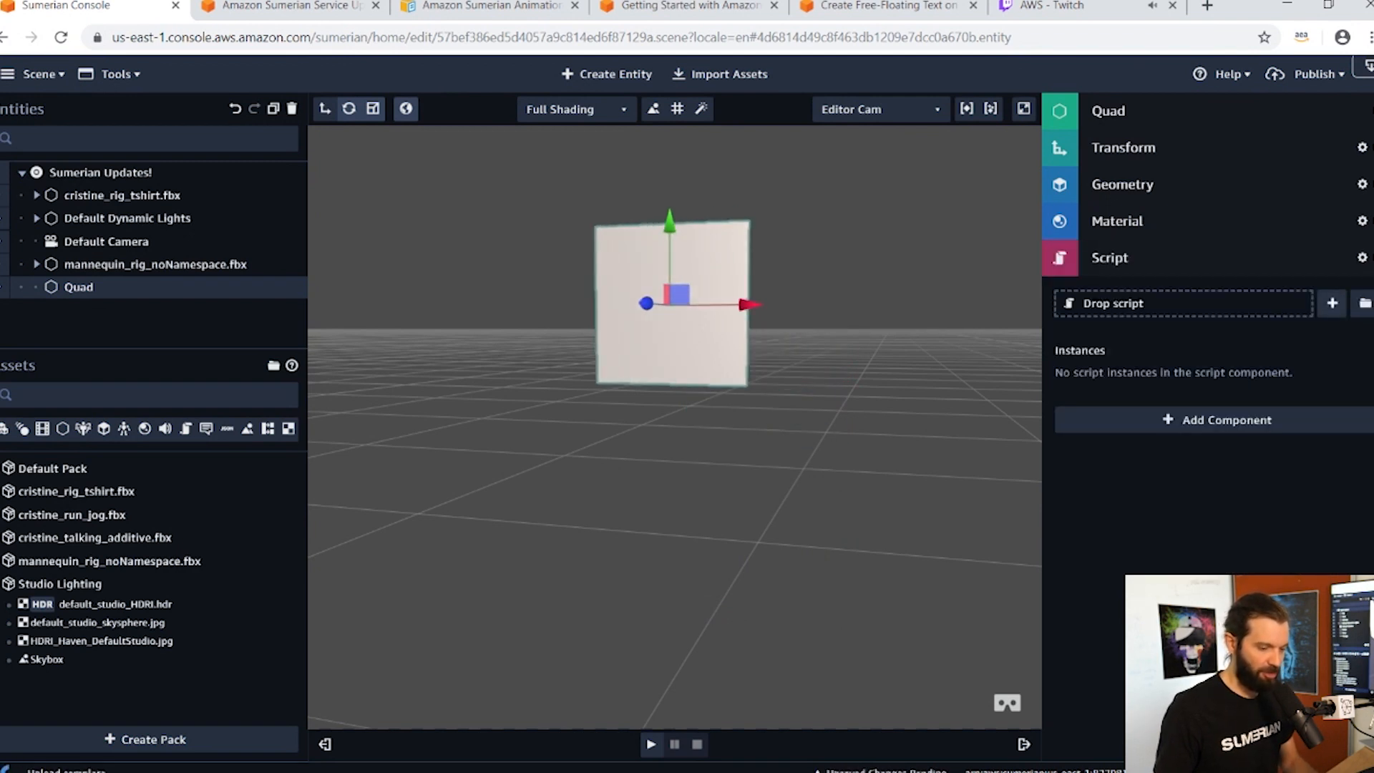
click(1332, 303)
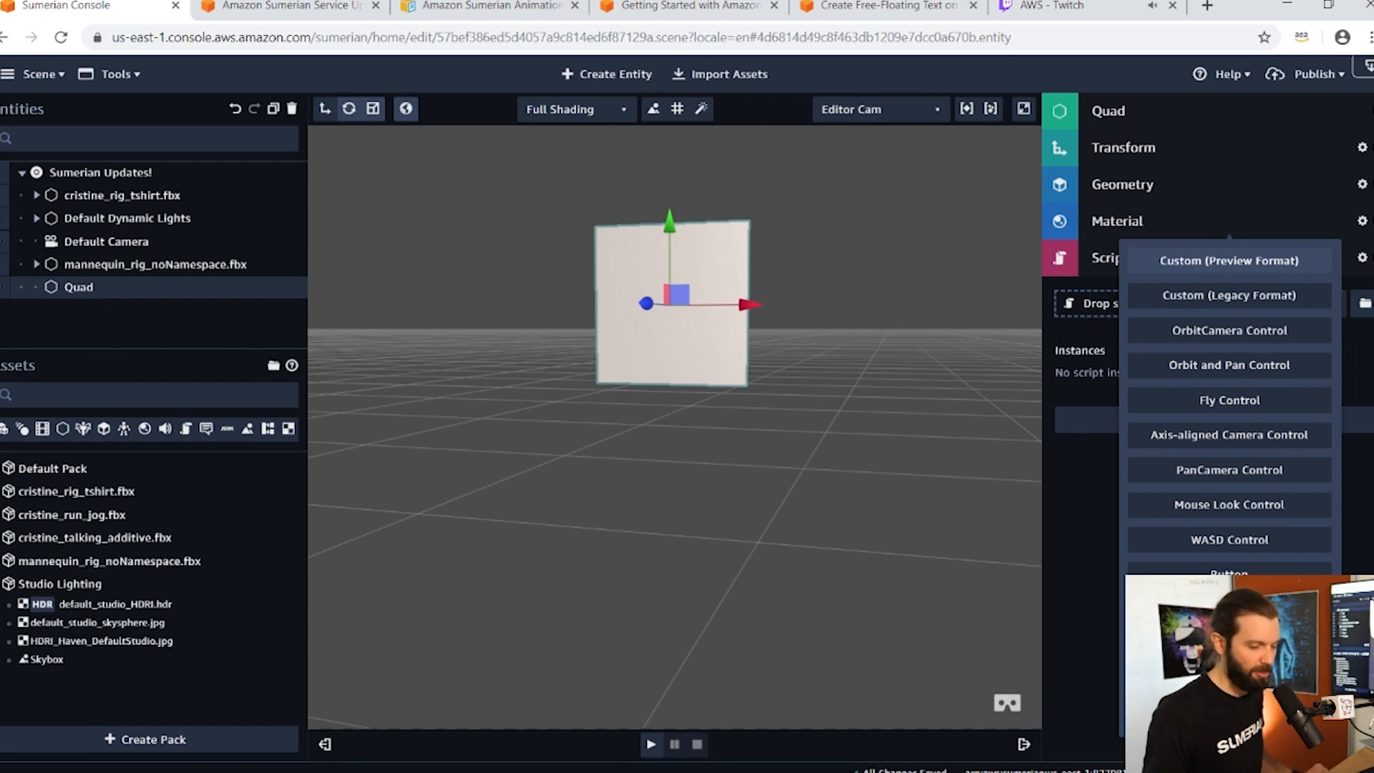
click(1229, 261)
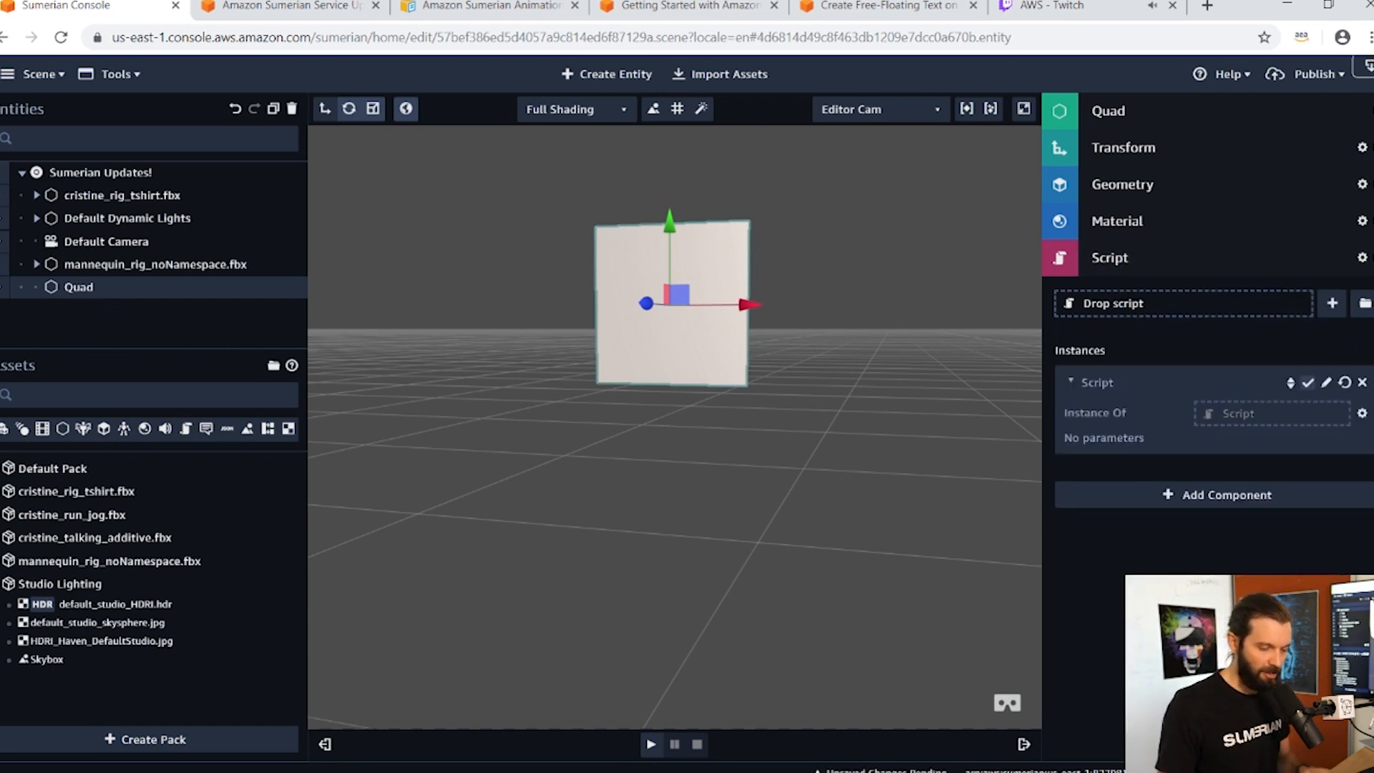
Open the Quad's new script for editing and replace its default code with the copied displaySurfaceText code
click(1326, 382)
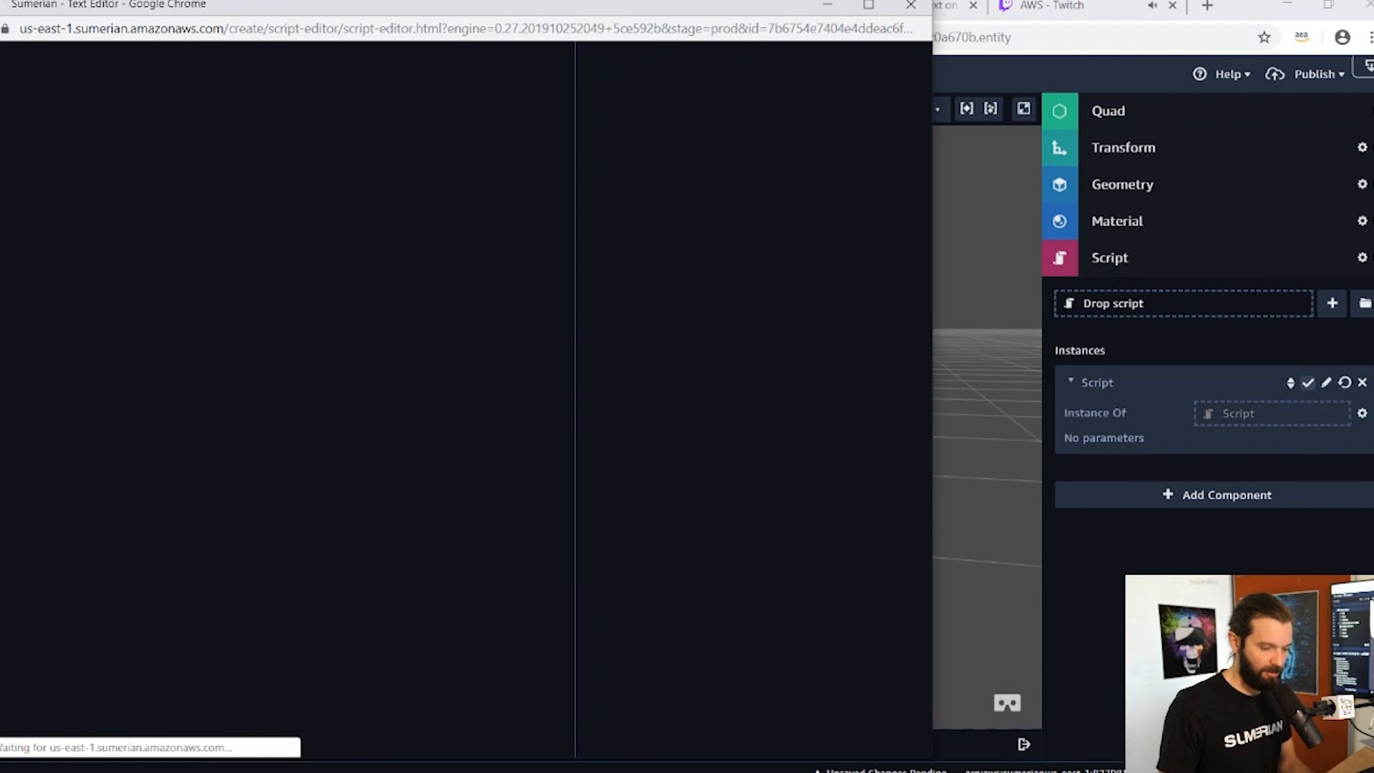
click(34, 91)
drag(286, 180, 274, 86)
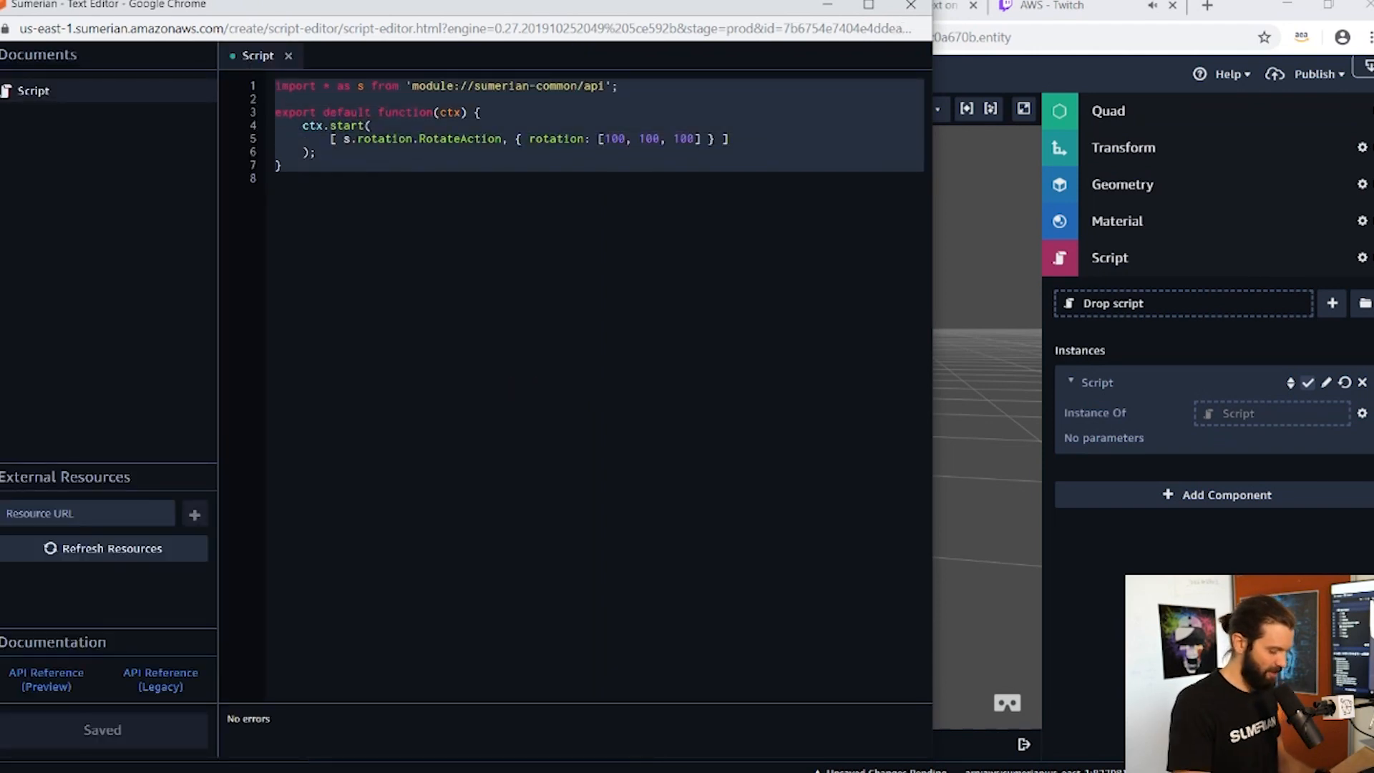
key(ctrl+v)
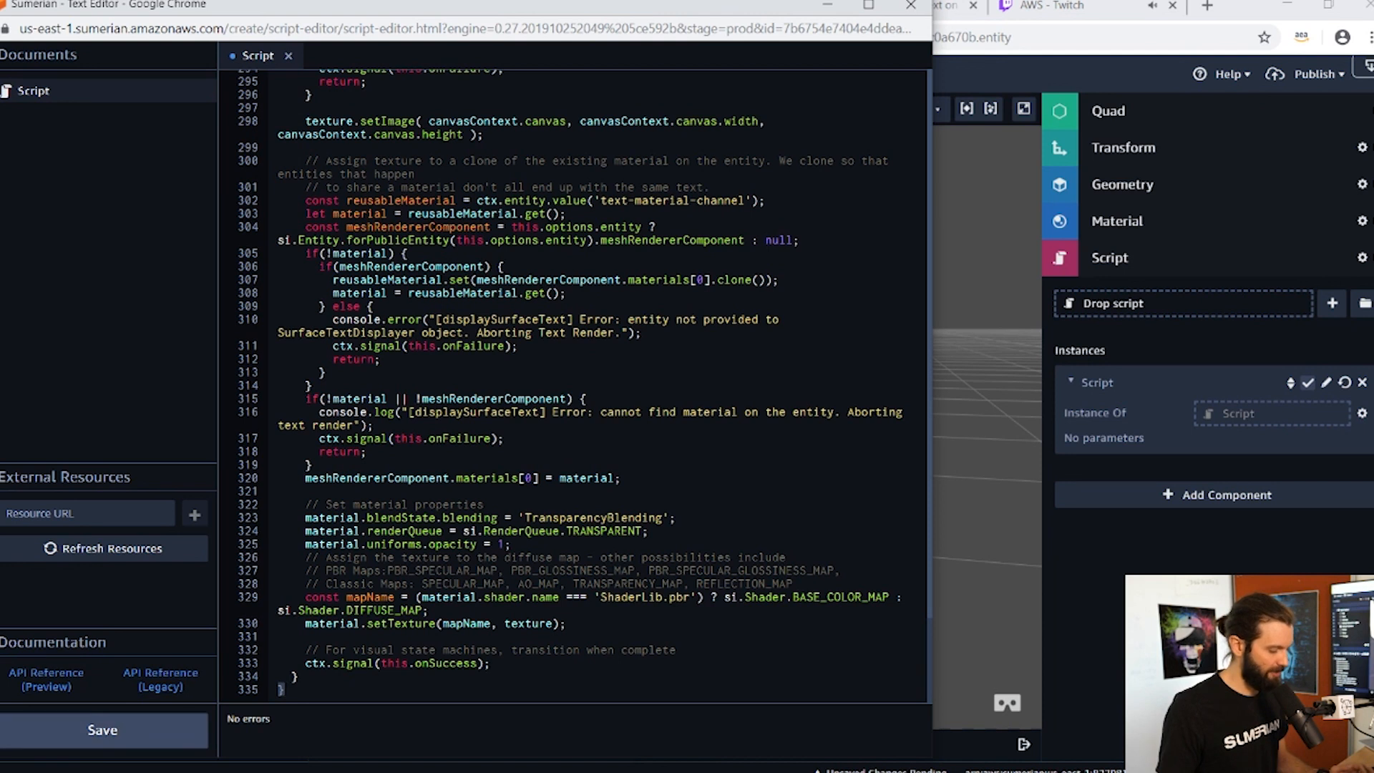
Save the Quad's script, return to the scene editor with the Quad selected and its script parameters widened, and play the scene
key(ctrl+s)
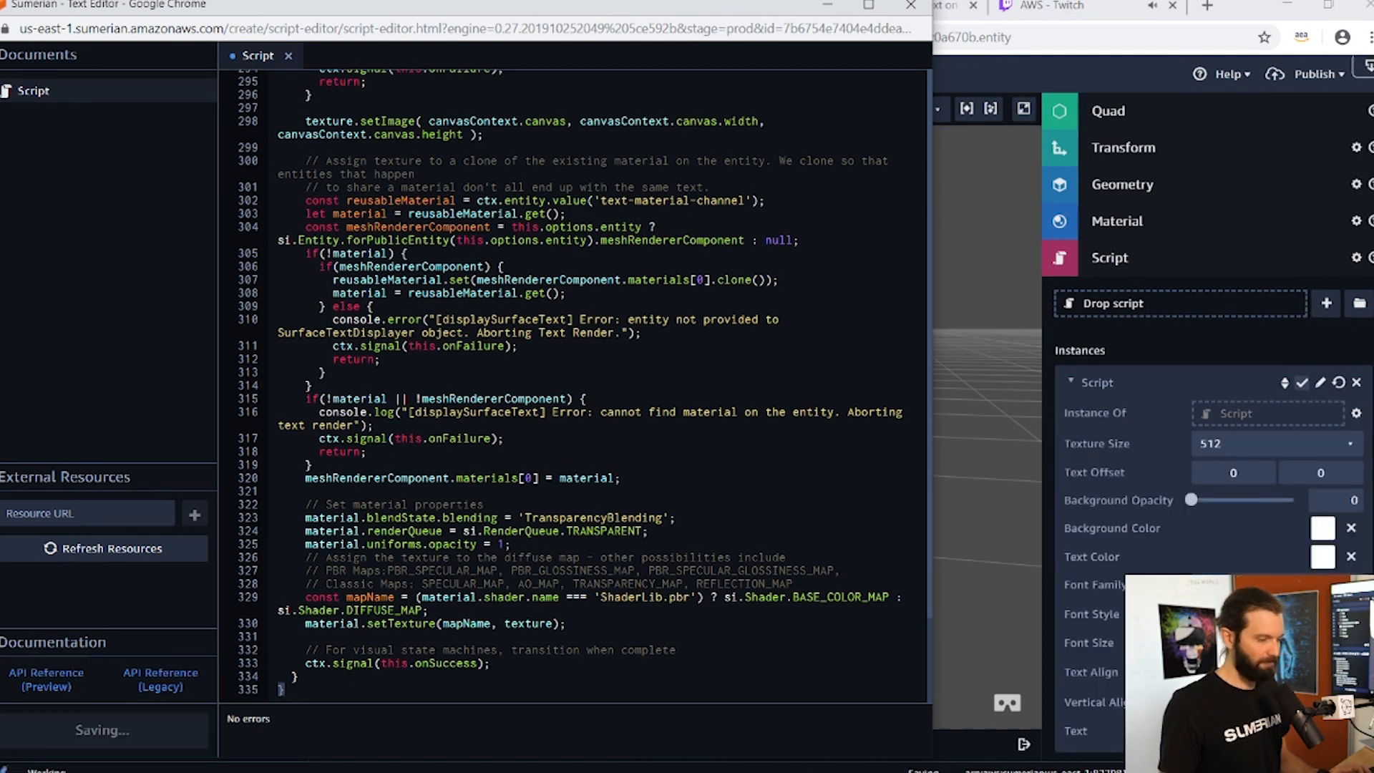
click(987, 357)
click(79, 287)
scroll(1209, 444, down, 2)
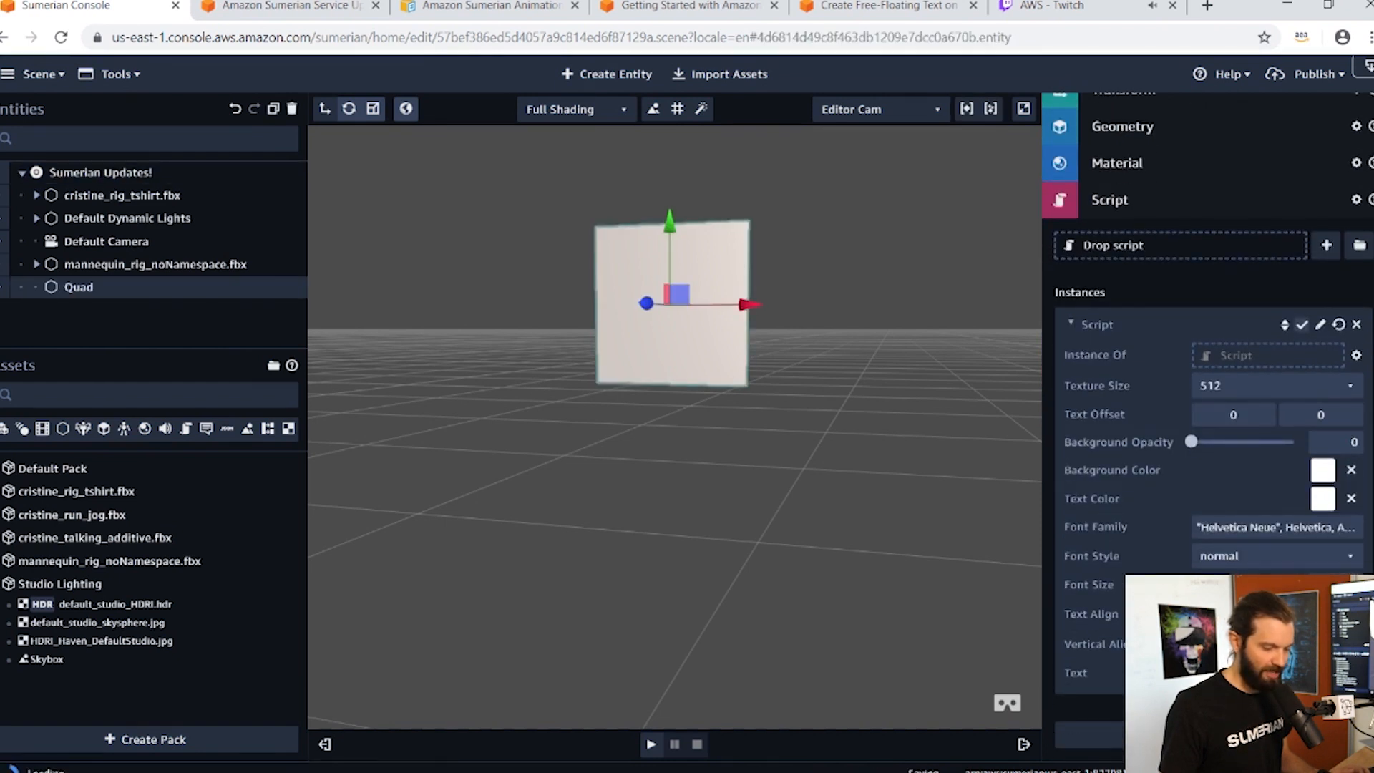
drag(1042, 443, 996, 444)
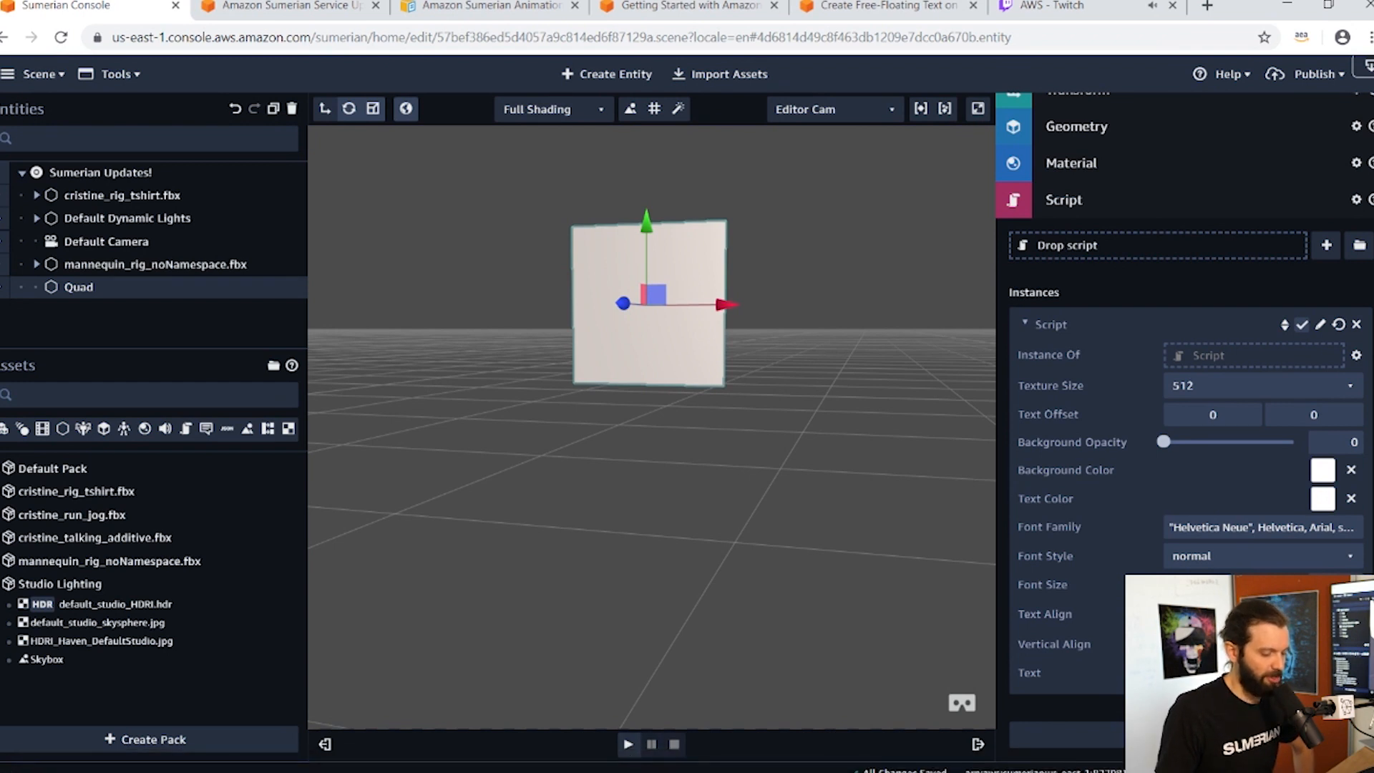
click(628, 745)
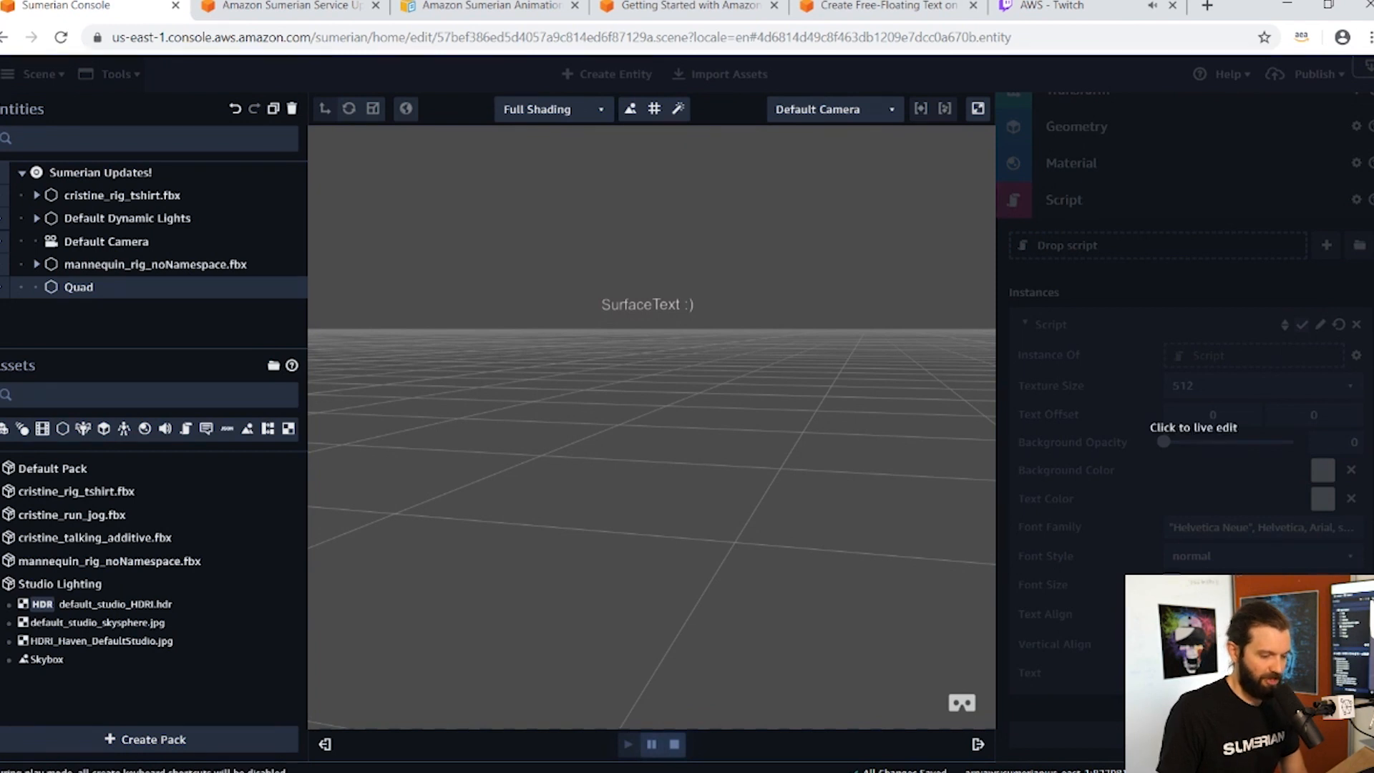
Enable live editing during play mode and set the script's text color to black
click(1192, 428)
drag(1163, 441, 1117, 535)
click(1323, 499)
key(Escape)
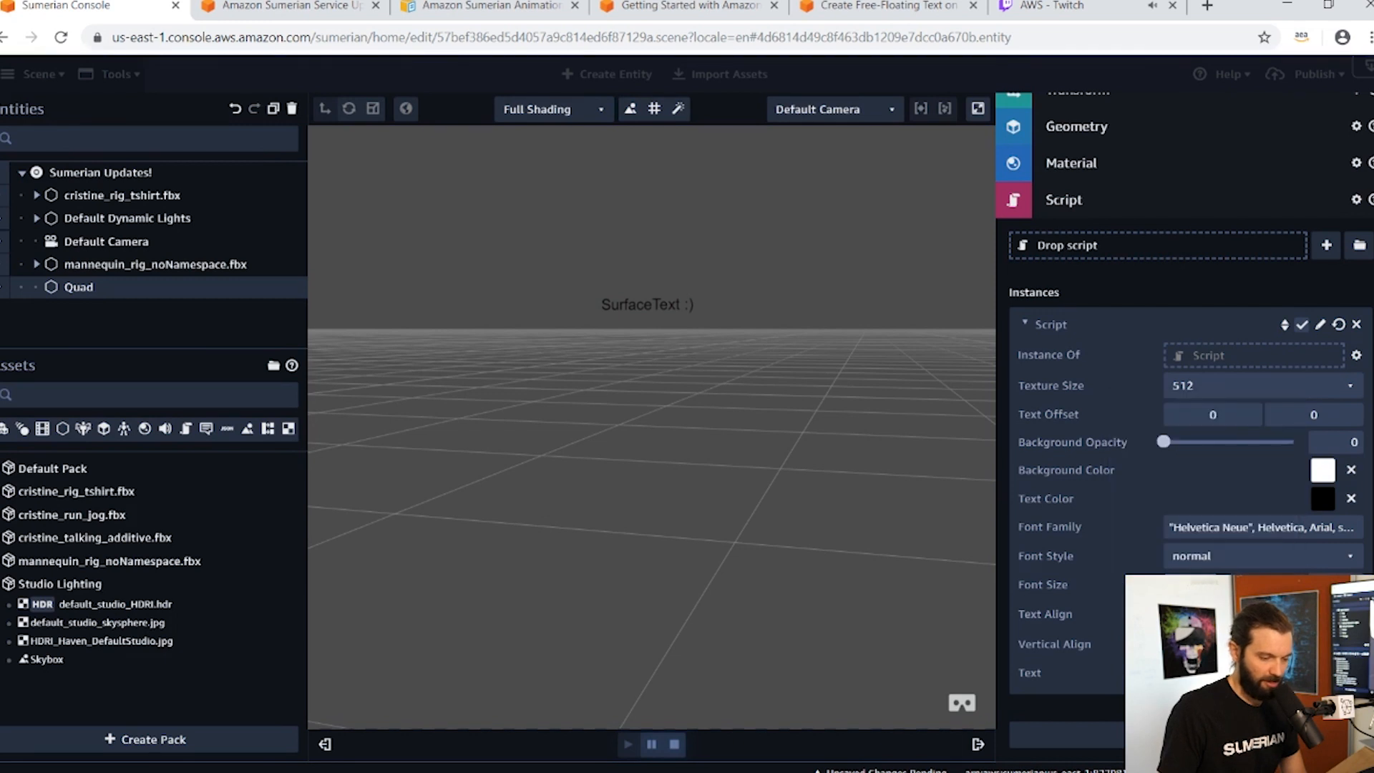
Set the script's background color to grey and its background opacity to 1
click(1323, 470)
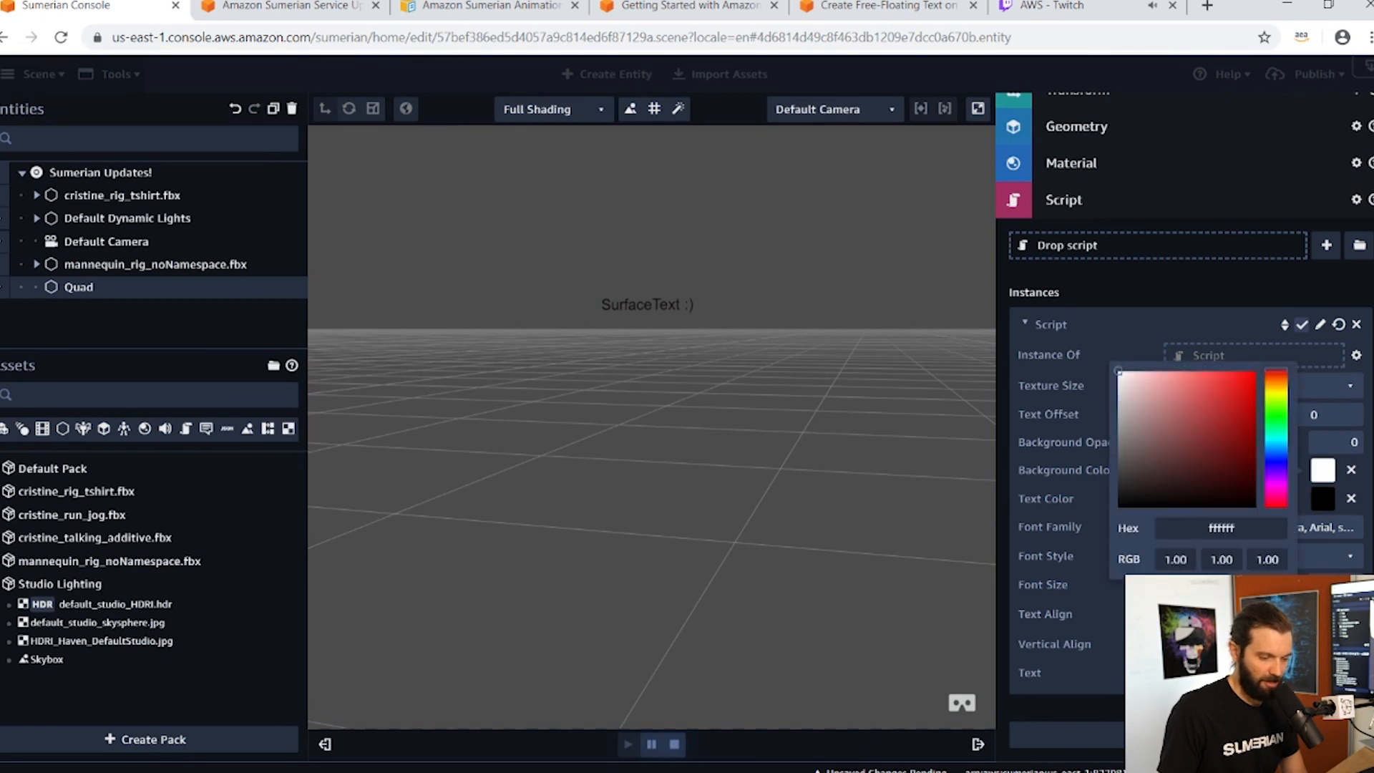
click(1276, 456)
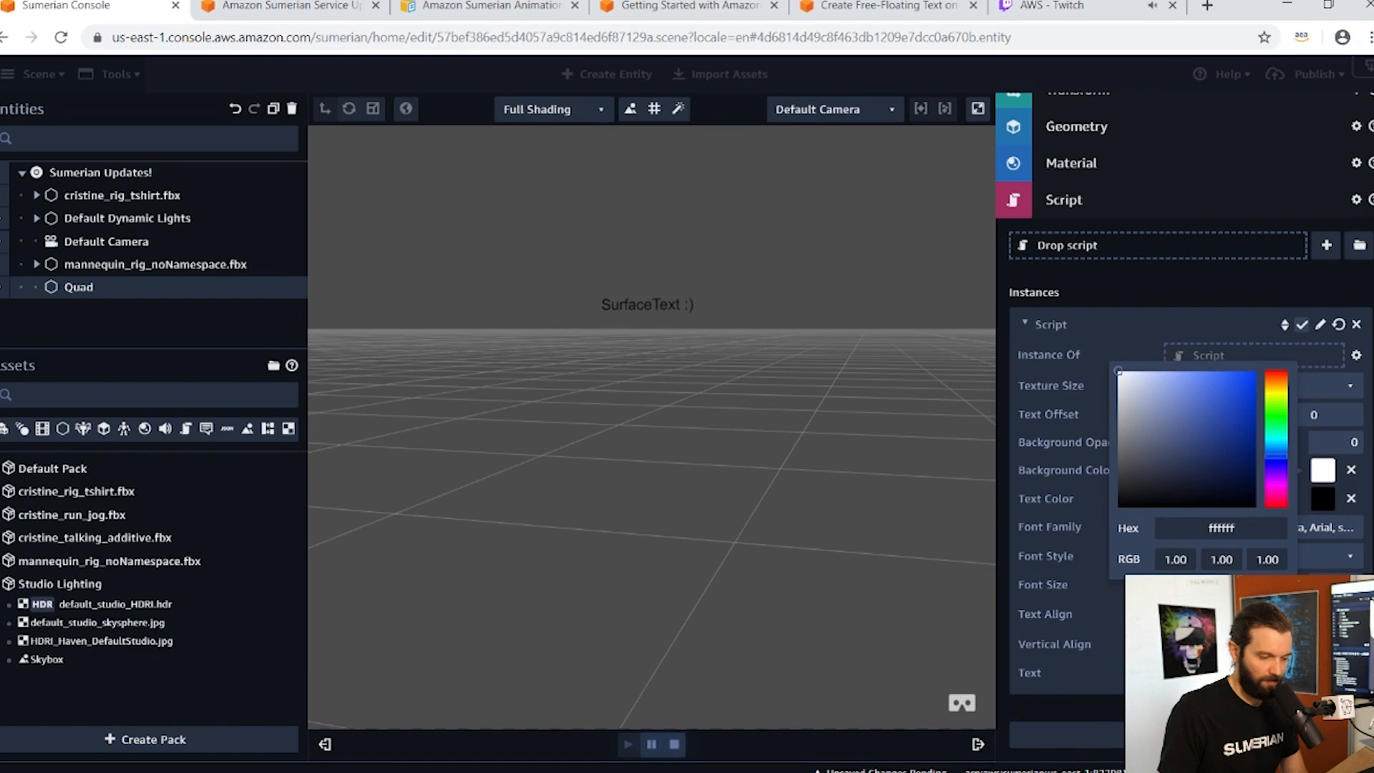
mouse_move(1117, 371)
mouse_down()
mouse_move(1117, 439)
mouse_move(1293, 442)
mouse_up()
right_drag(701, 443, 694, 486)
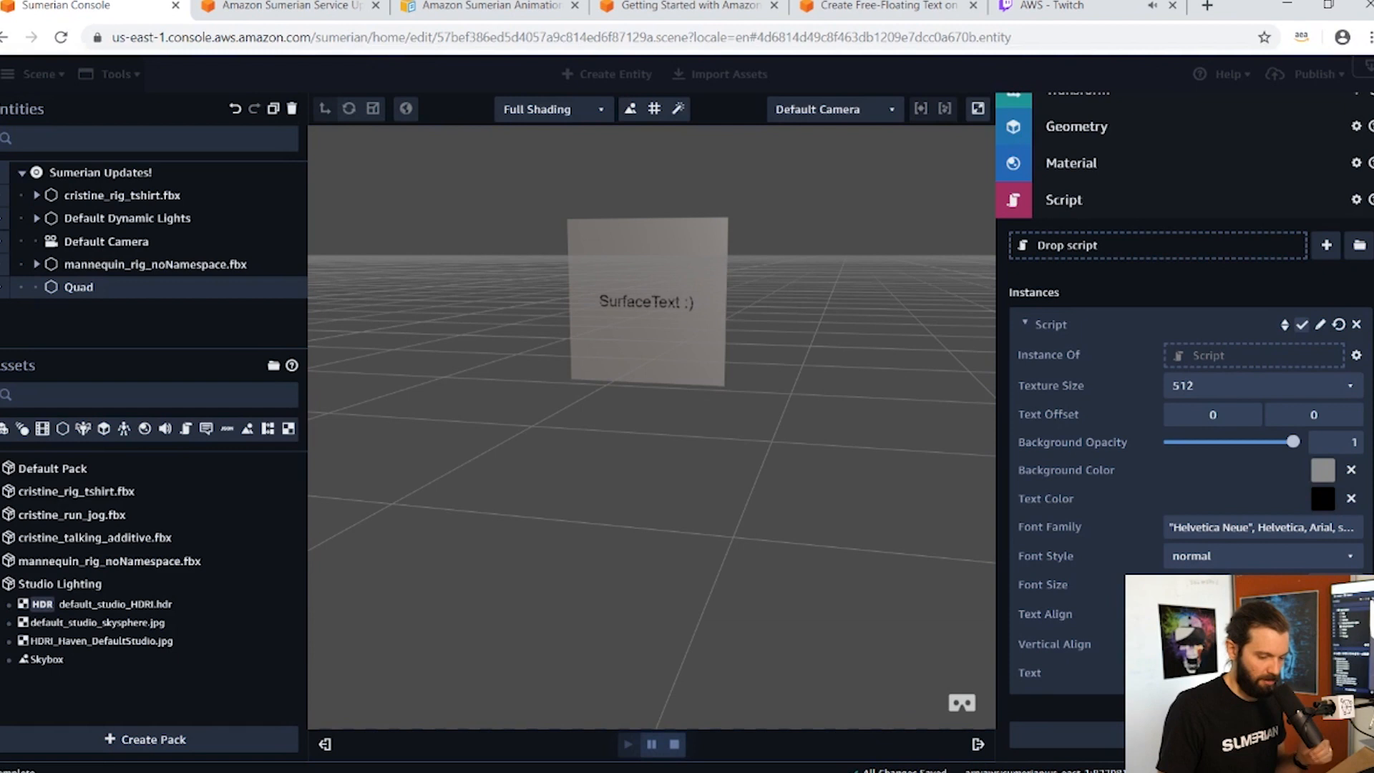
Replace the surface text with "This is live text on a texture!" and vertically align it to the bottom, followed by the top
text(This is)
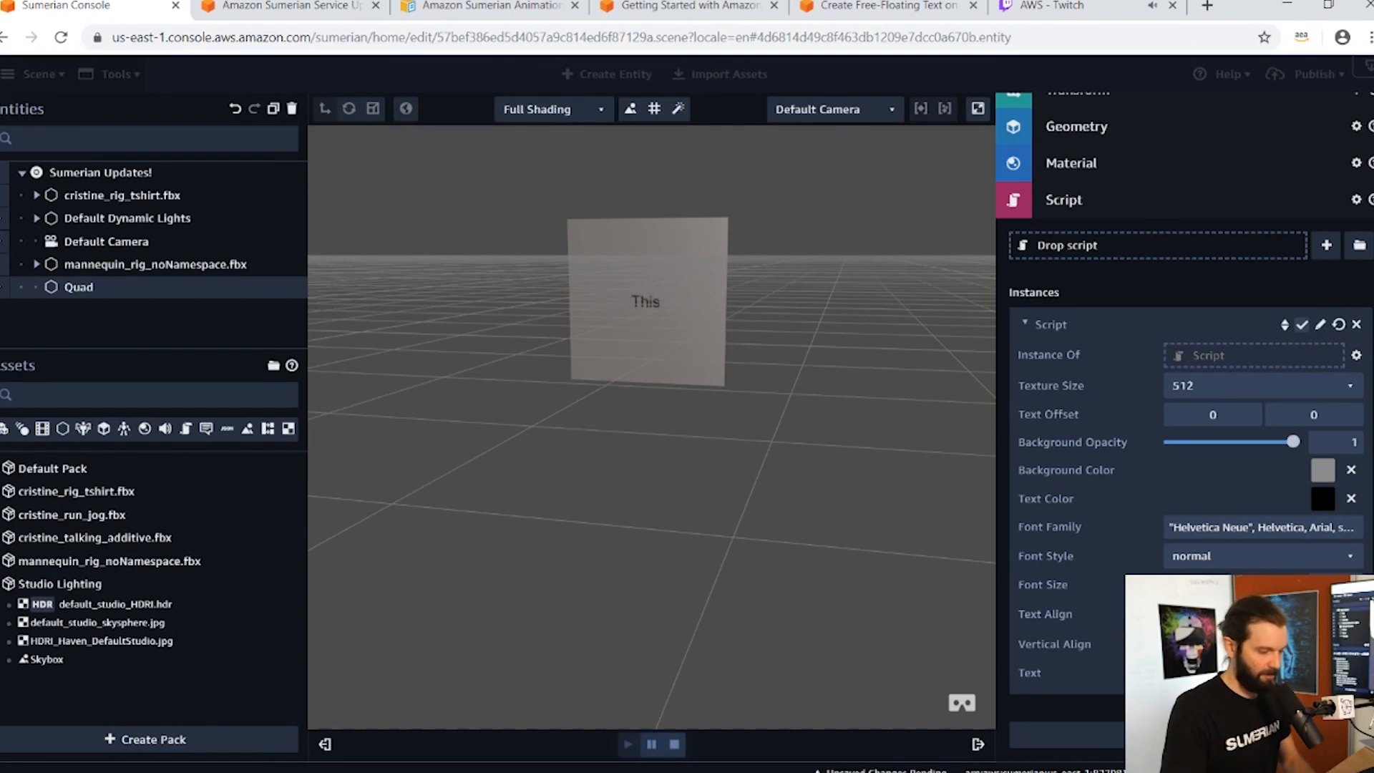
text( li)
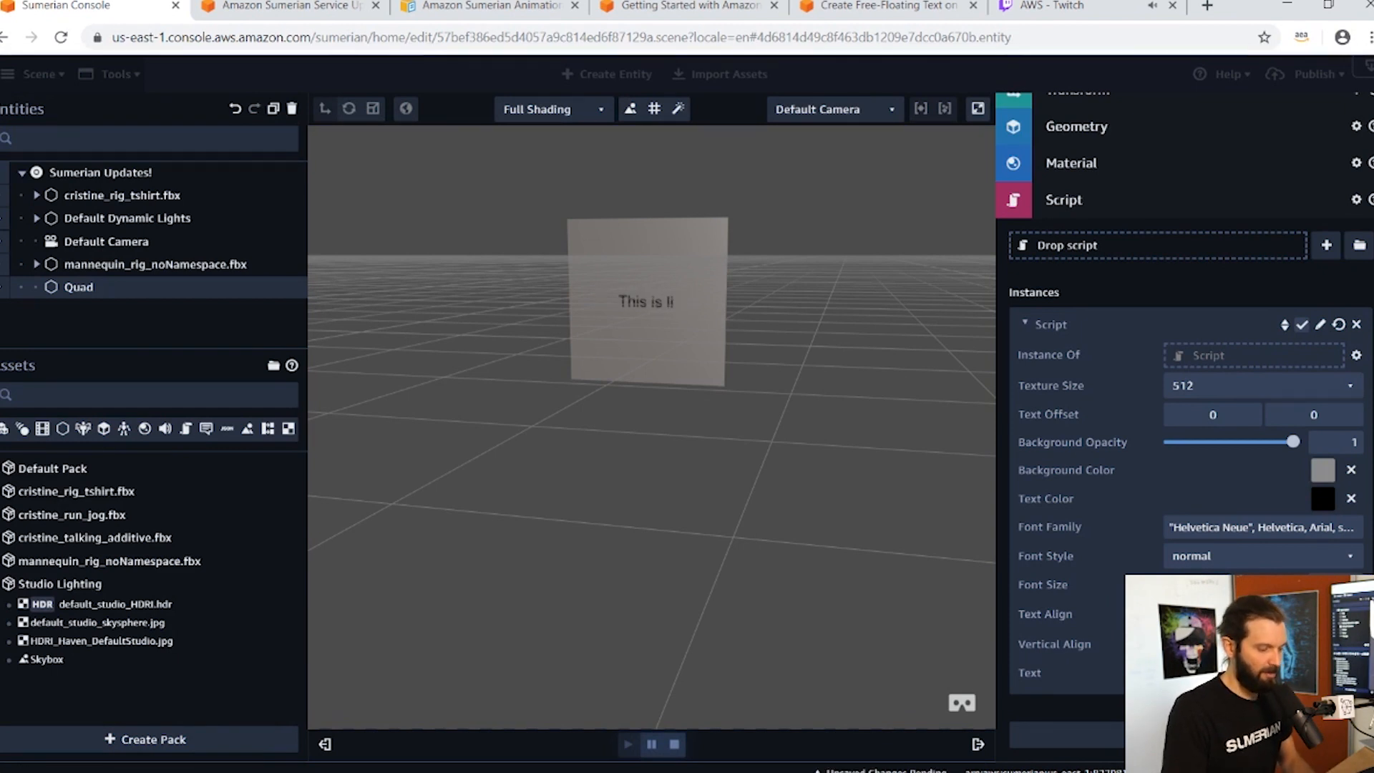
text(ve text in a)
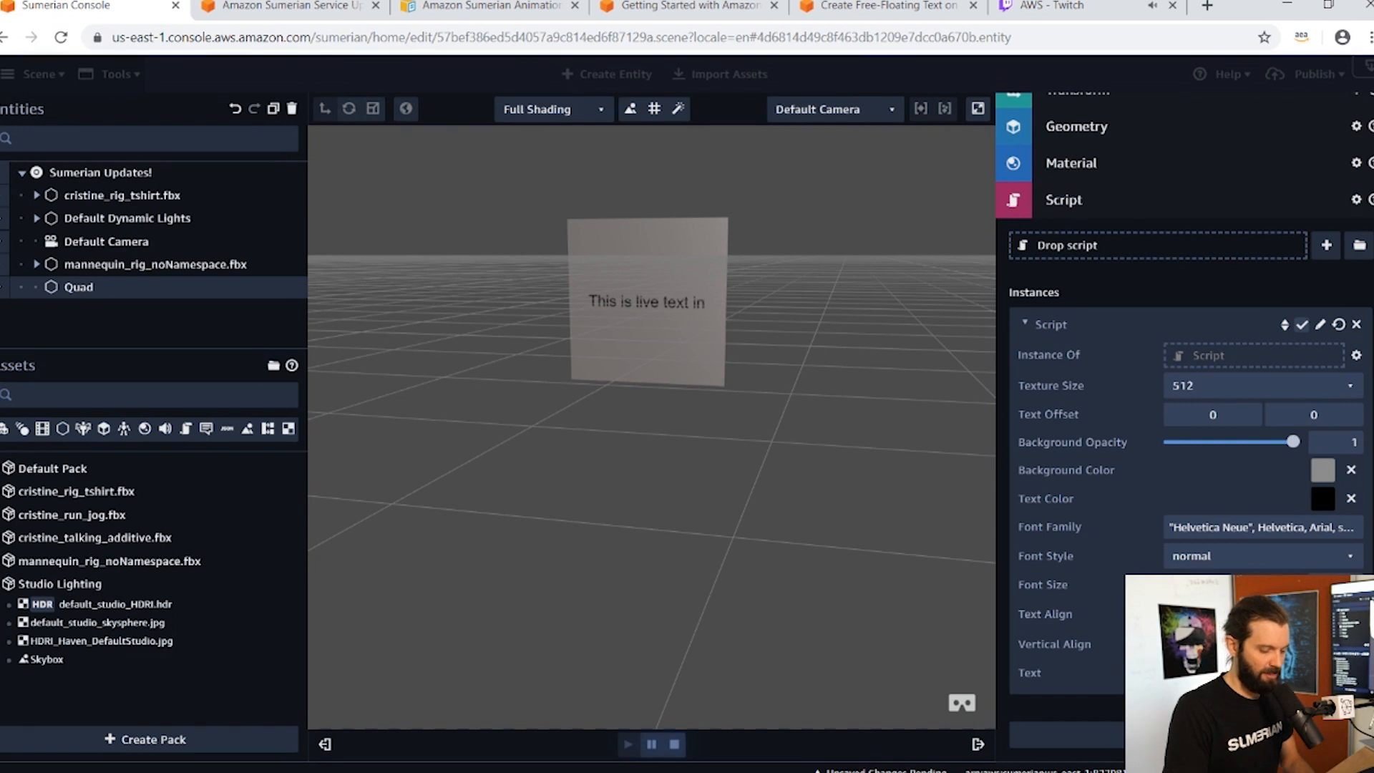
key(BackSpace)
key(BackSpace)
key(BackSpace)
key(BackSpace)
text(on)
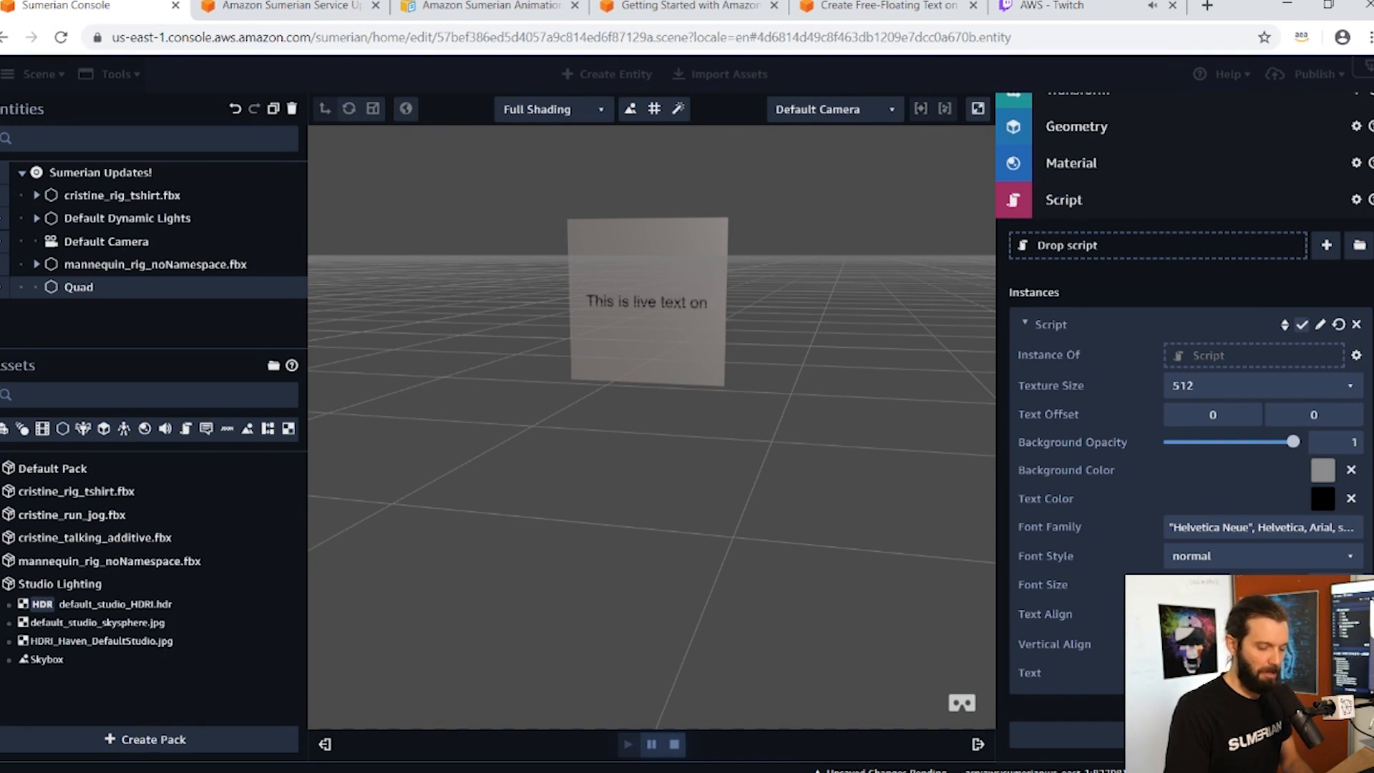
text( a texture!)
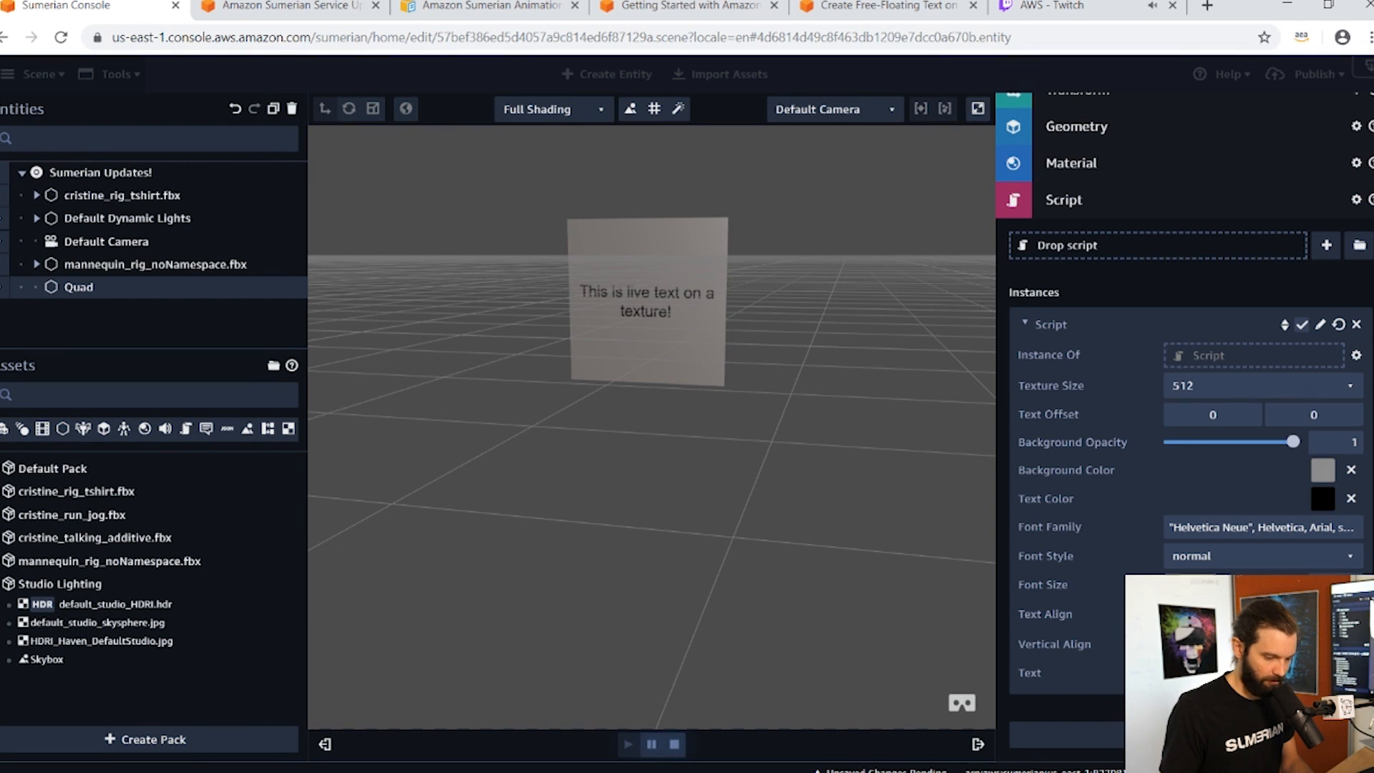
click(1231, 694)
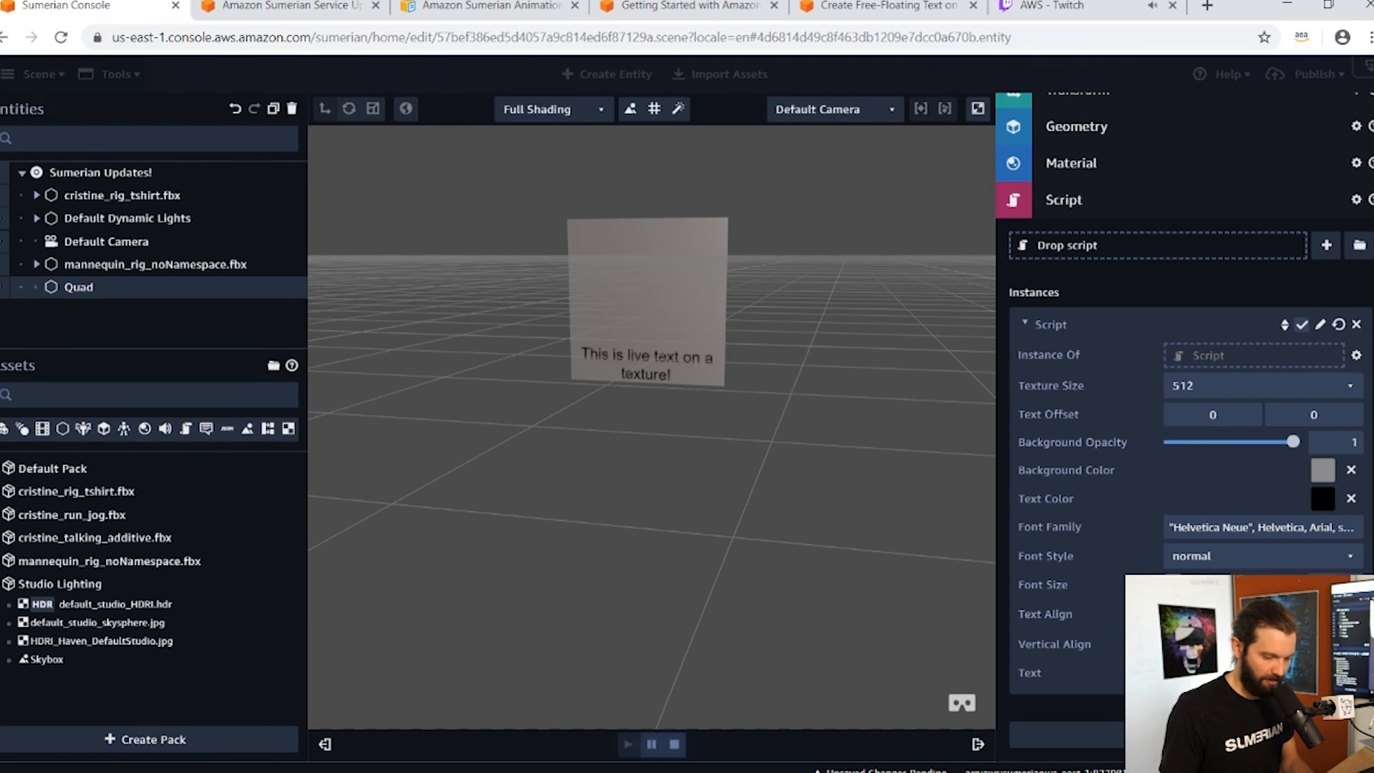
click(1230, 666)
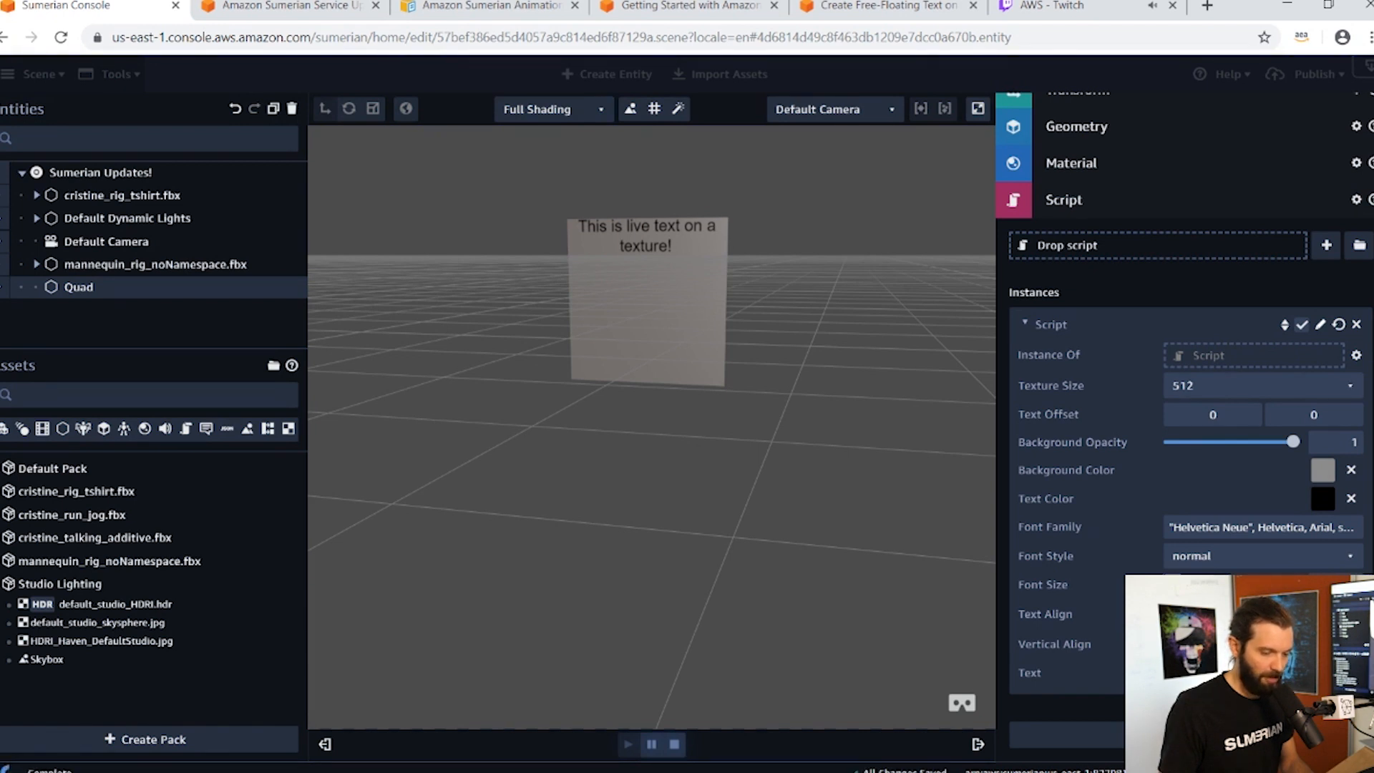
Stop the scene and open the Quad's script code at its fontFamily parameter
click(1320, 324)
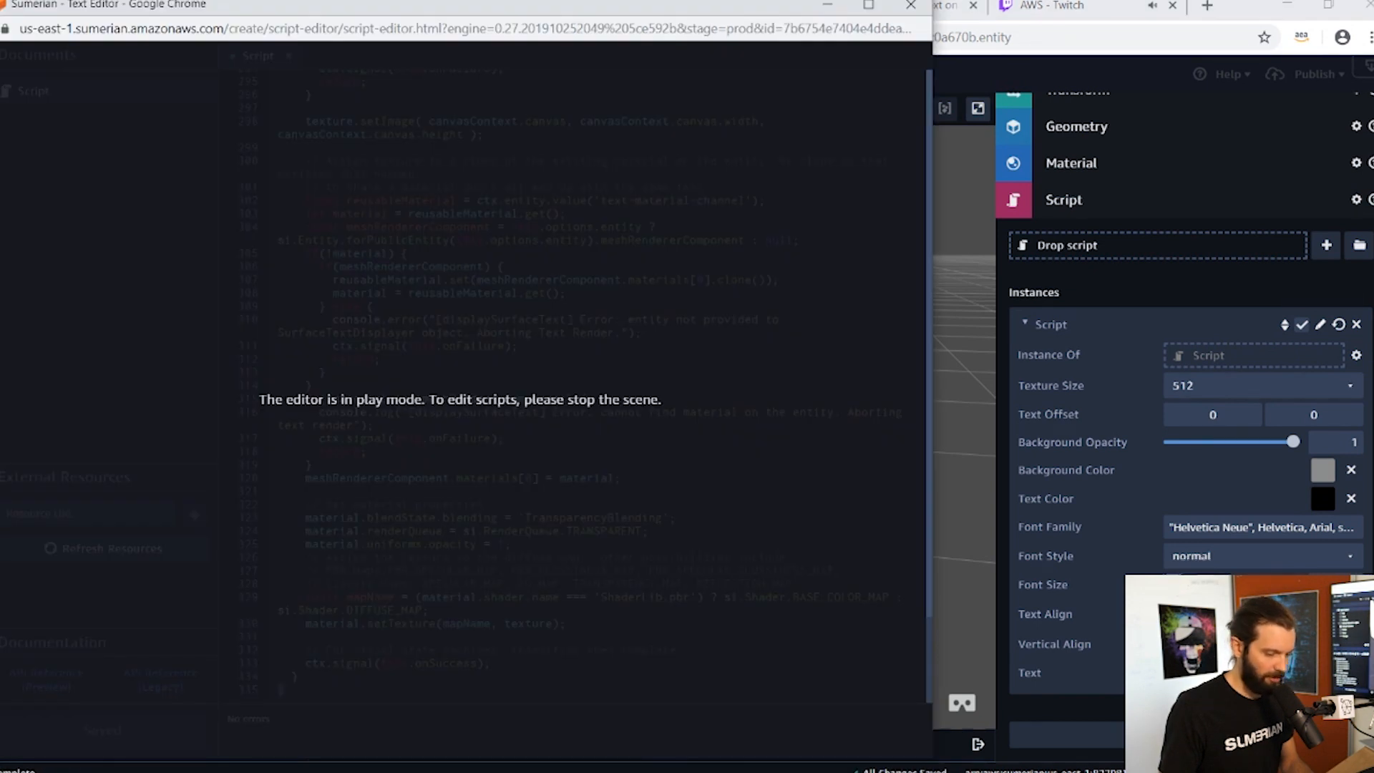
key(alt+Tab)
key(space)
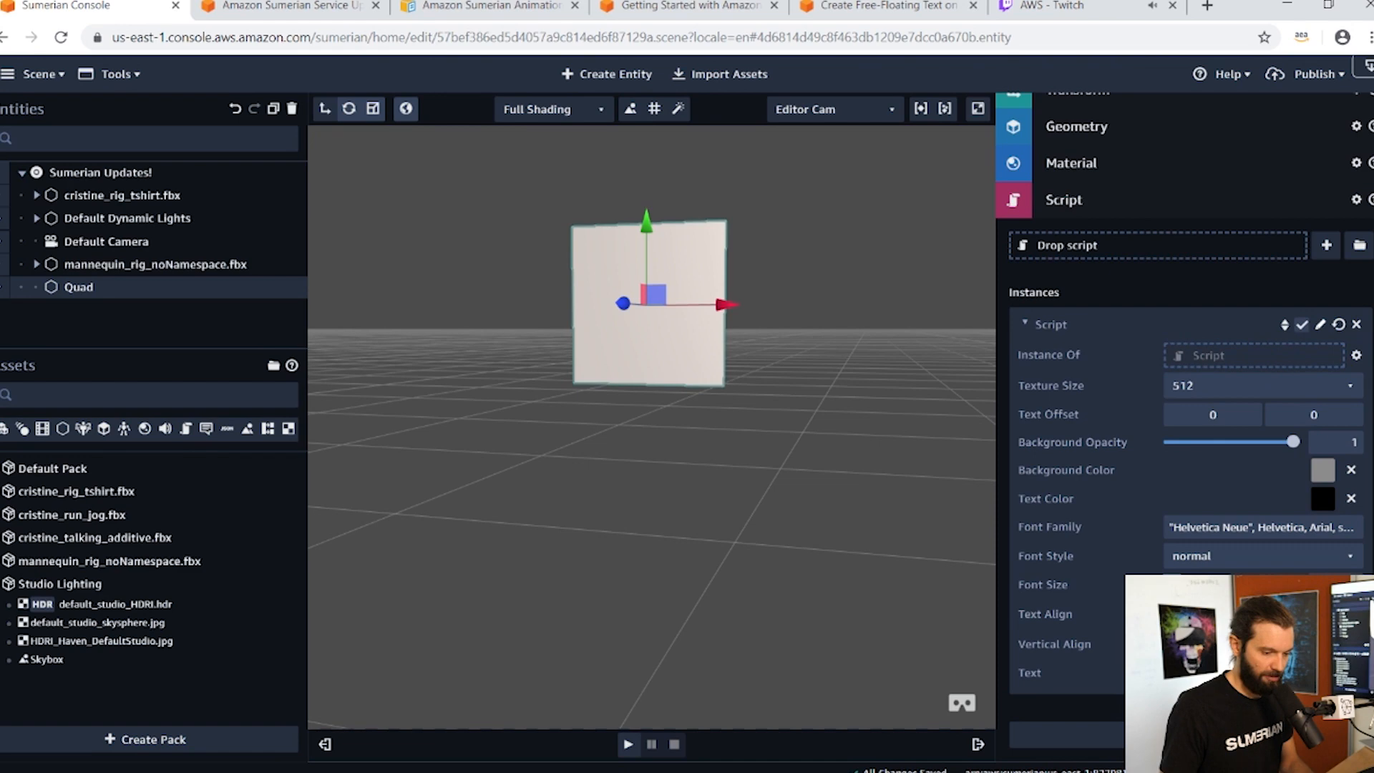
key(alt+Tab)
scroll(585, 387, up, 20)
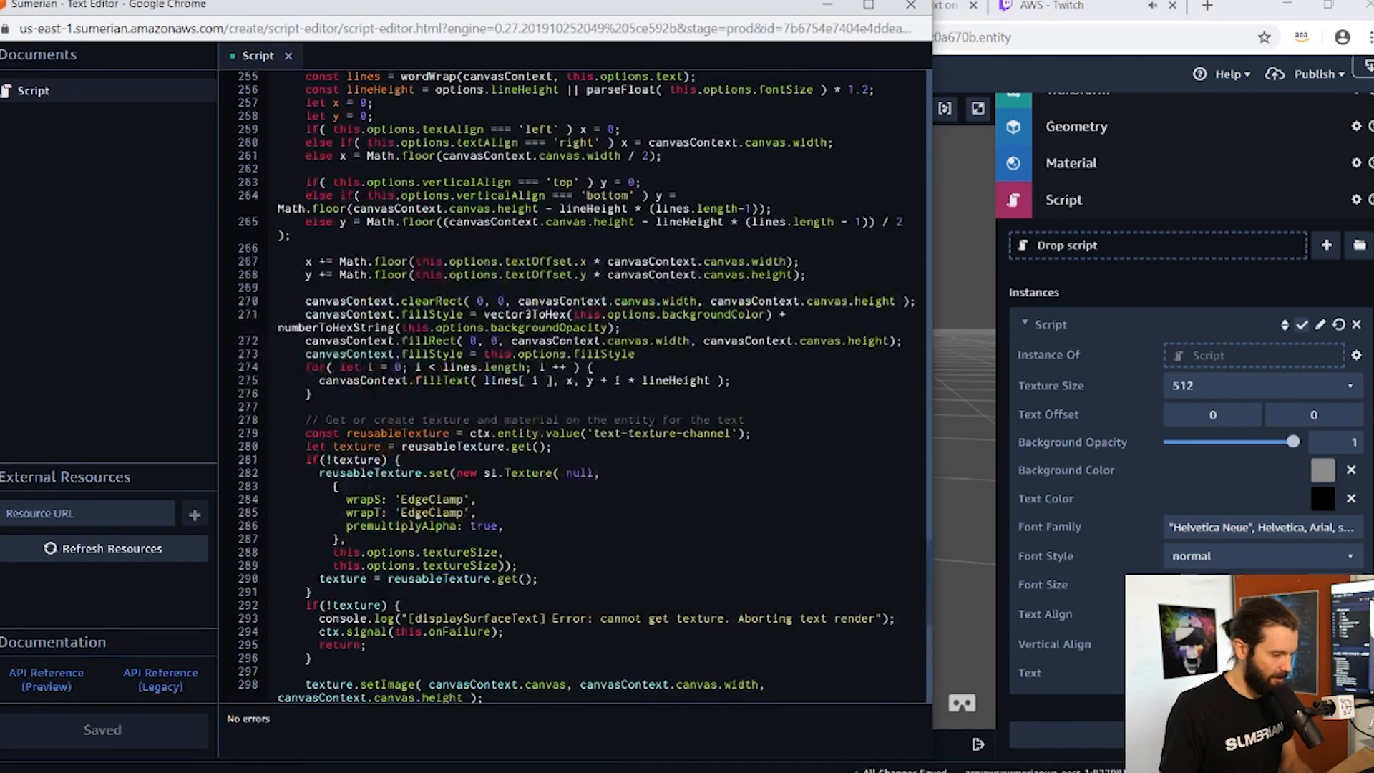
scroll(585, 387, up, 12)
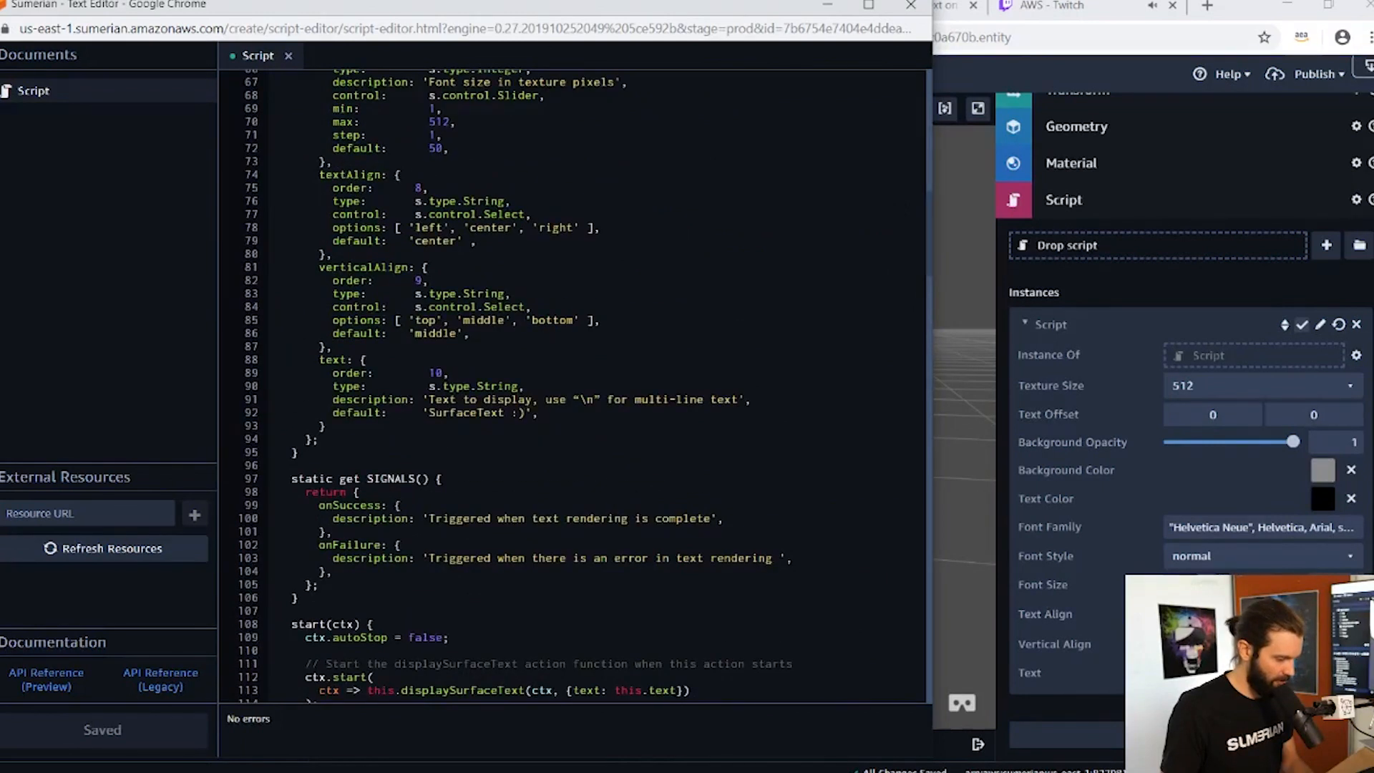
scroll(578, 386, up, 6)
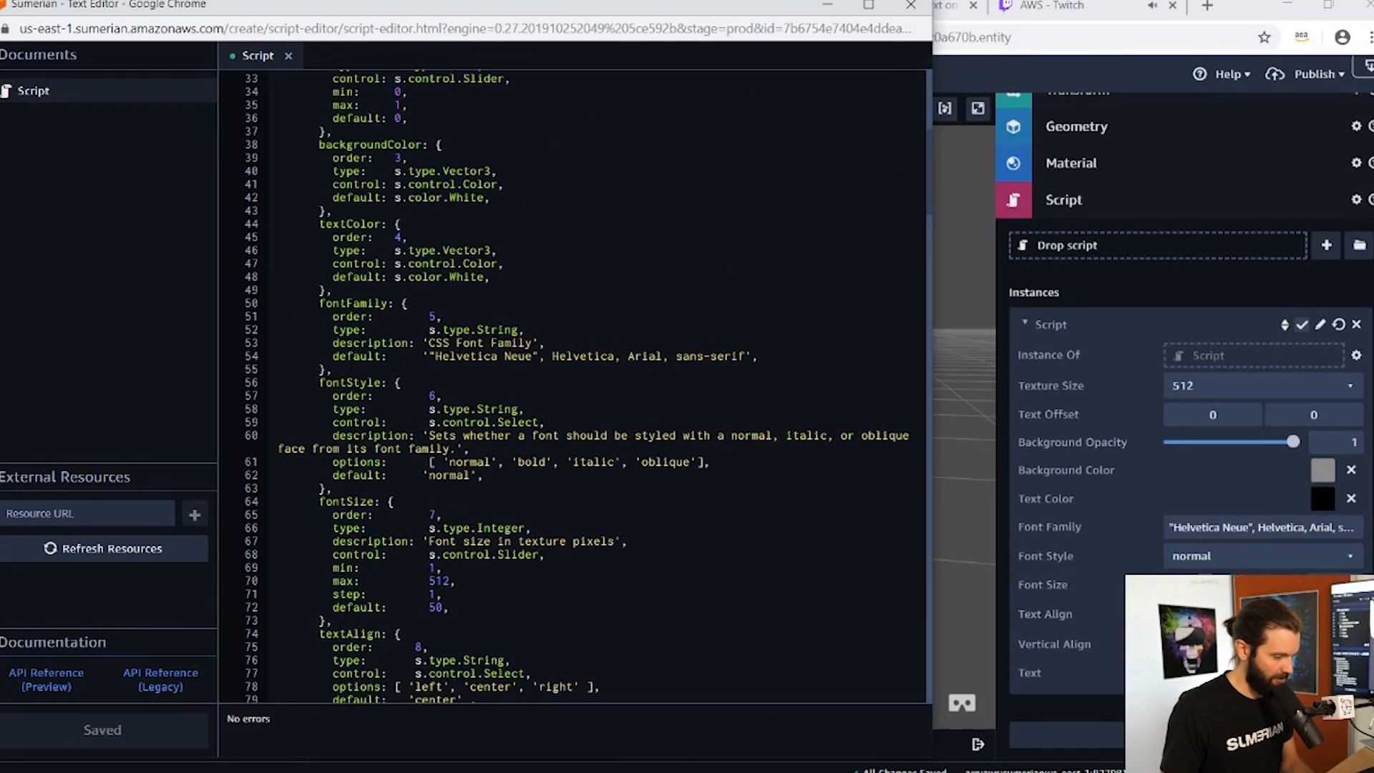
Copy the font name Arial from the script's fontFamily default and use it as the Quad script's only font family
drag(429, 355, 745, 355)
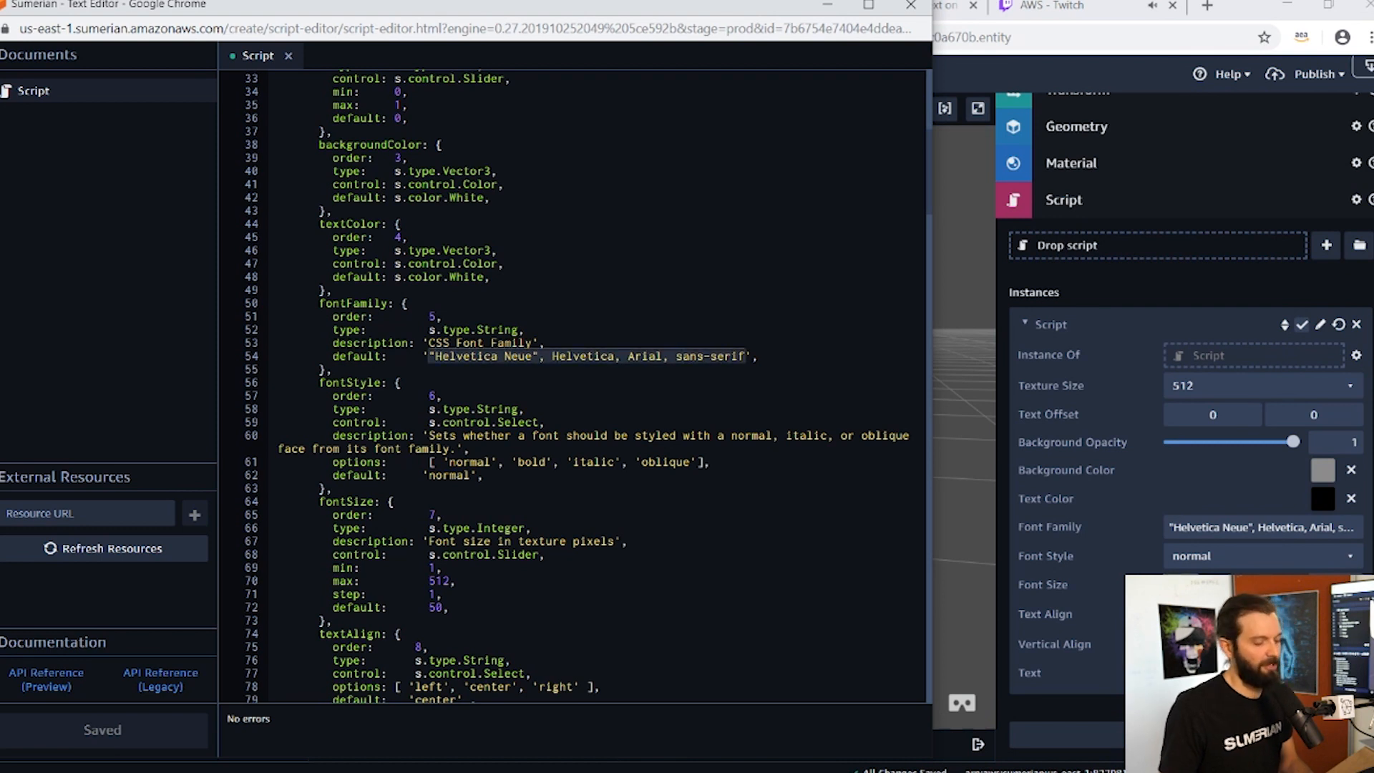
click(546, 343)
drag(627, 356, 663, 356)
key(ctrl+c)
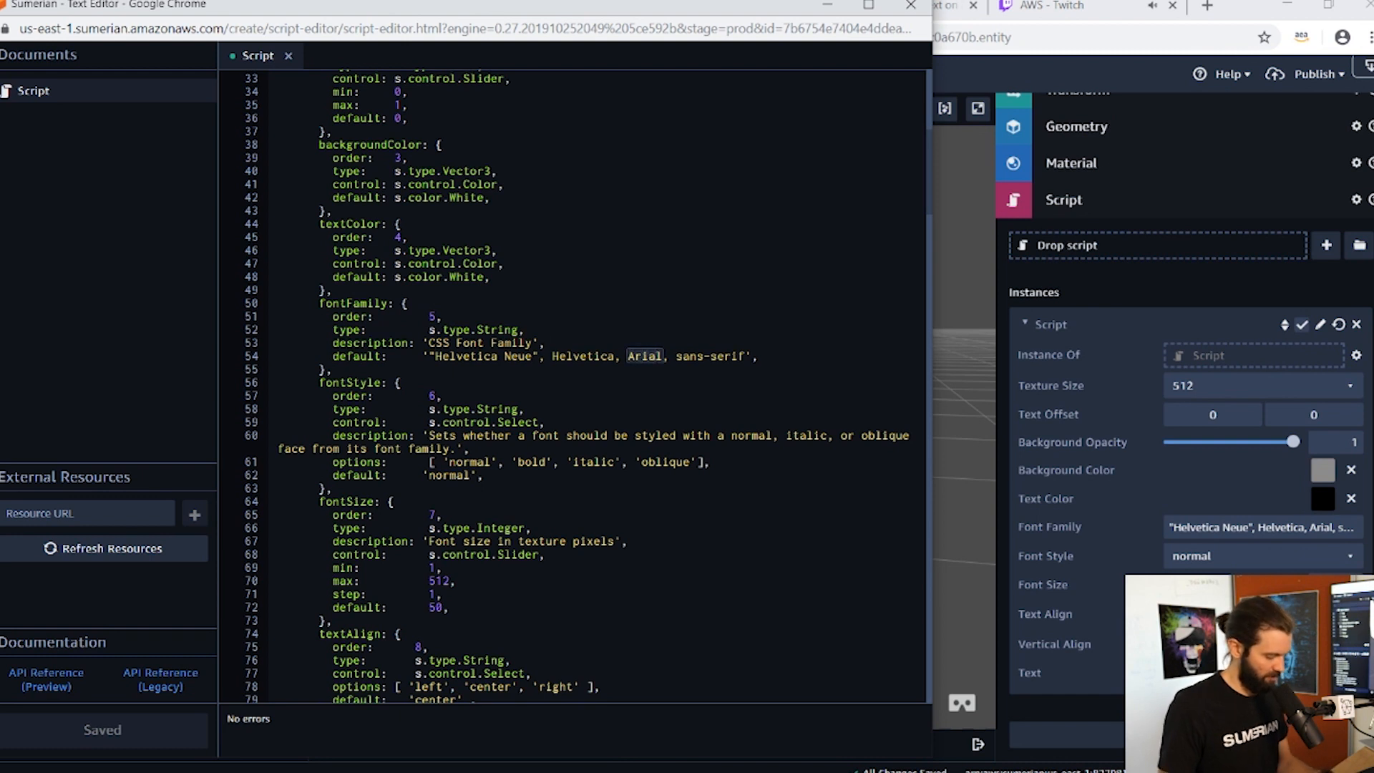
key(alt+Tab)
drag(1170, 528, 1366, 528)
key(ctrl+v)
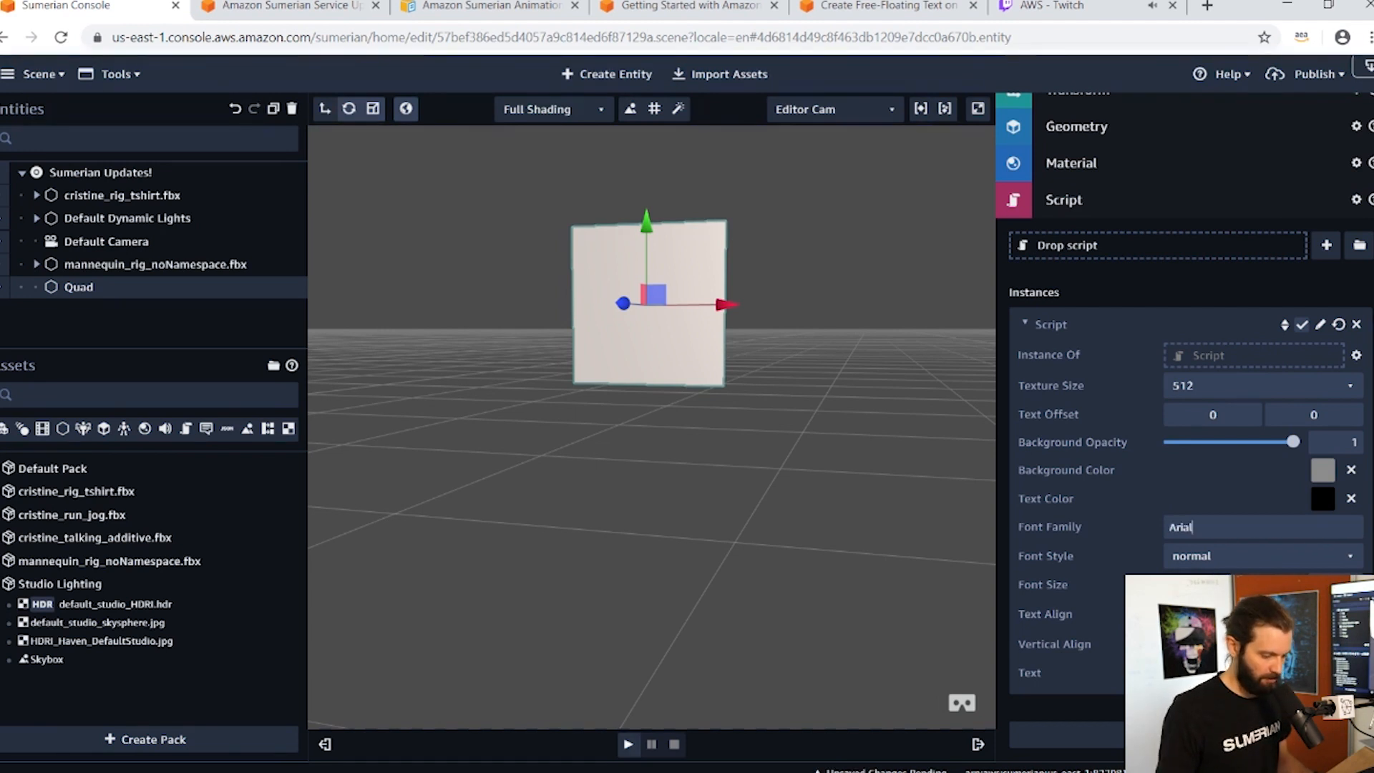
Play the scene again, enable live editing, and set the text's vertical alignment to middle
key(space)
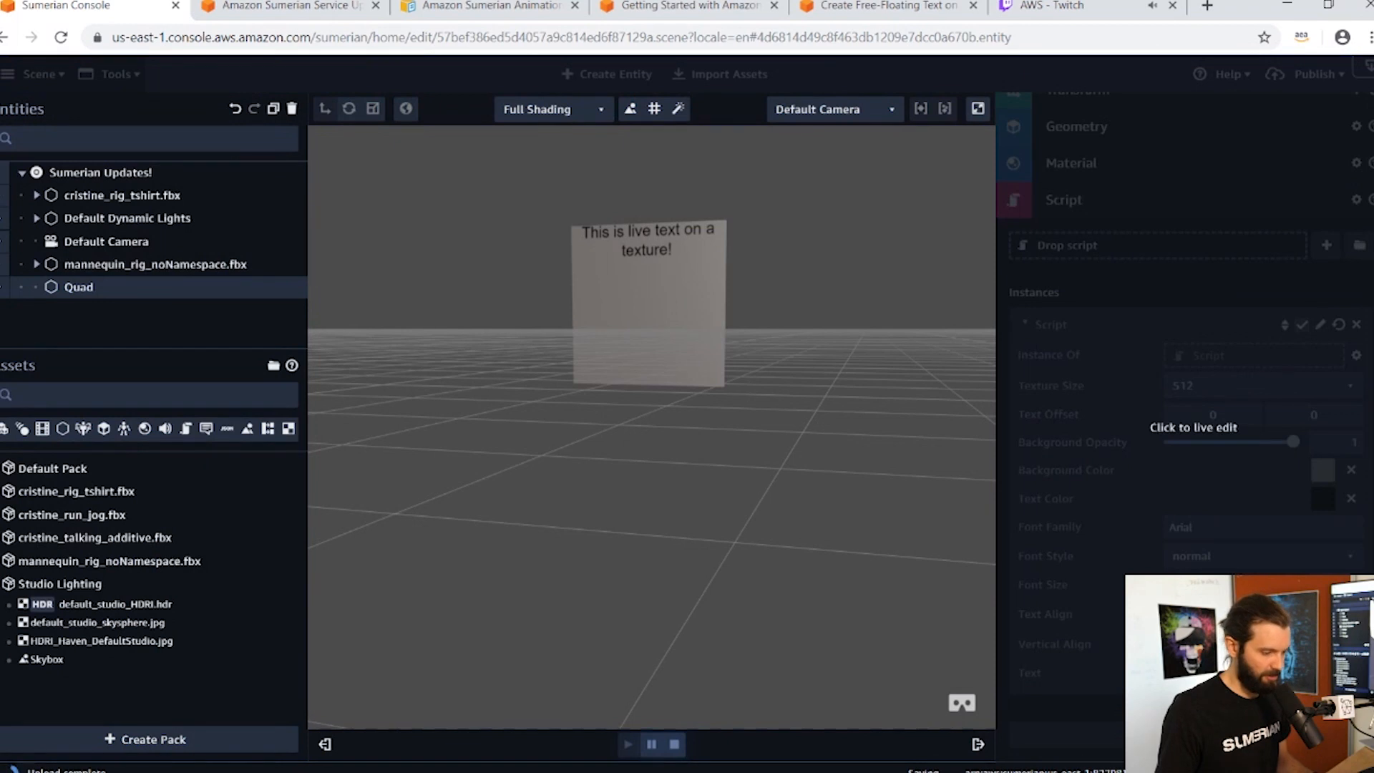
click(1181, 427)
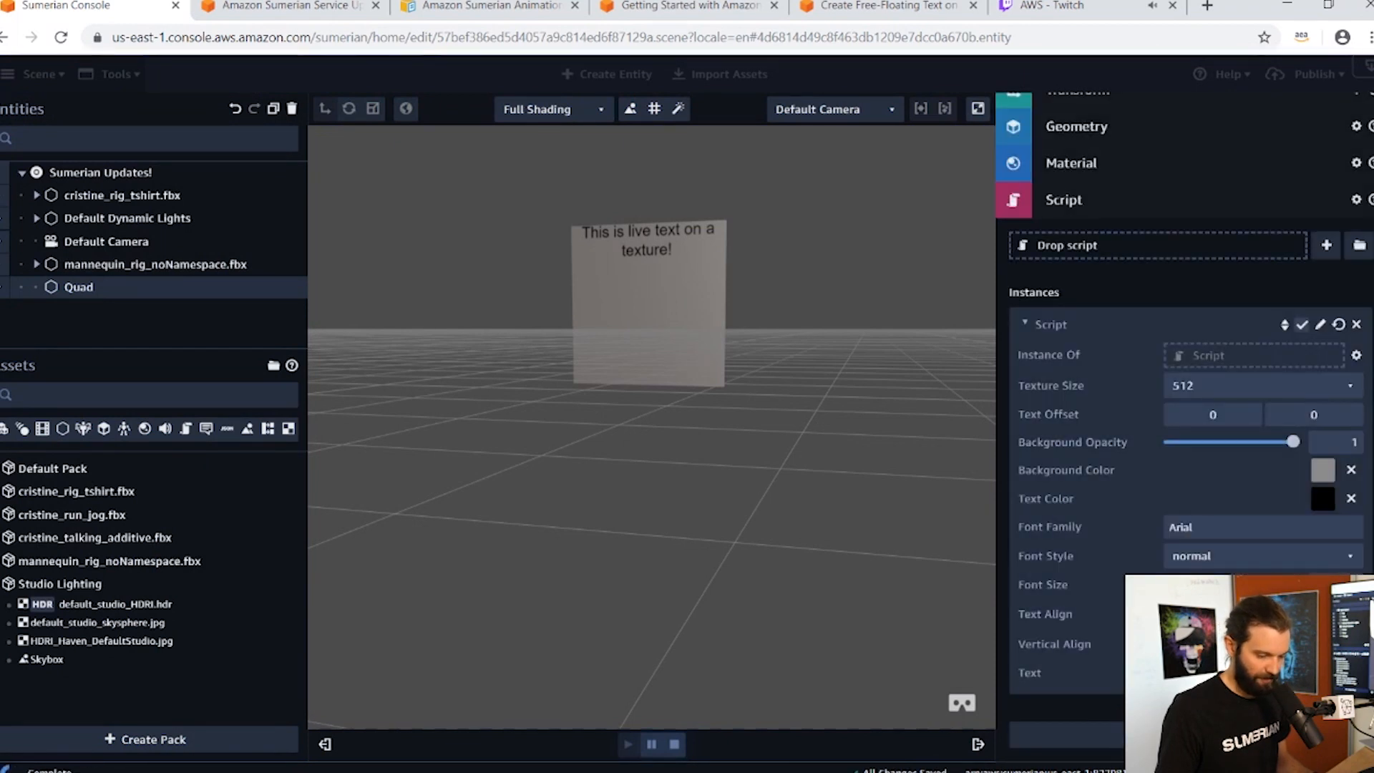
click(1263, 672)
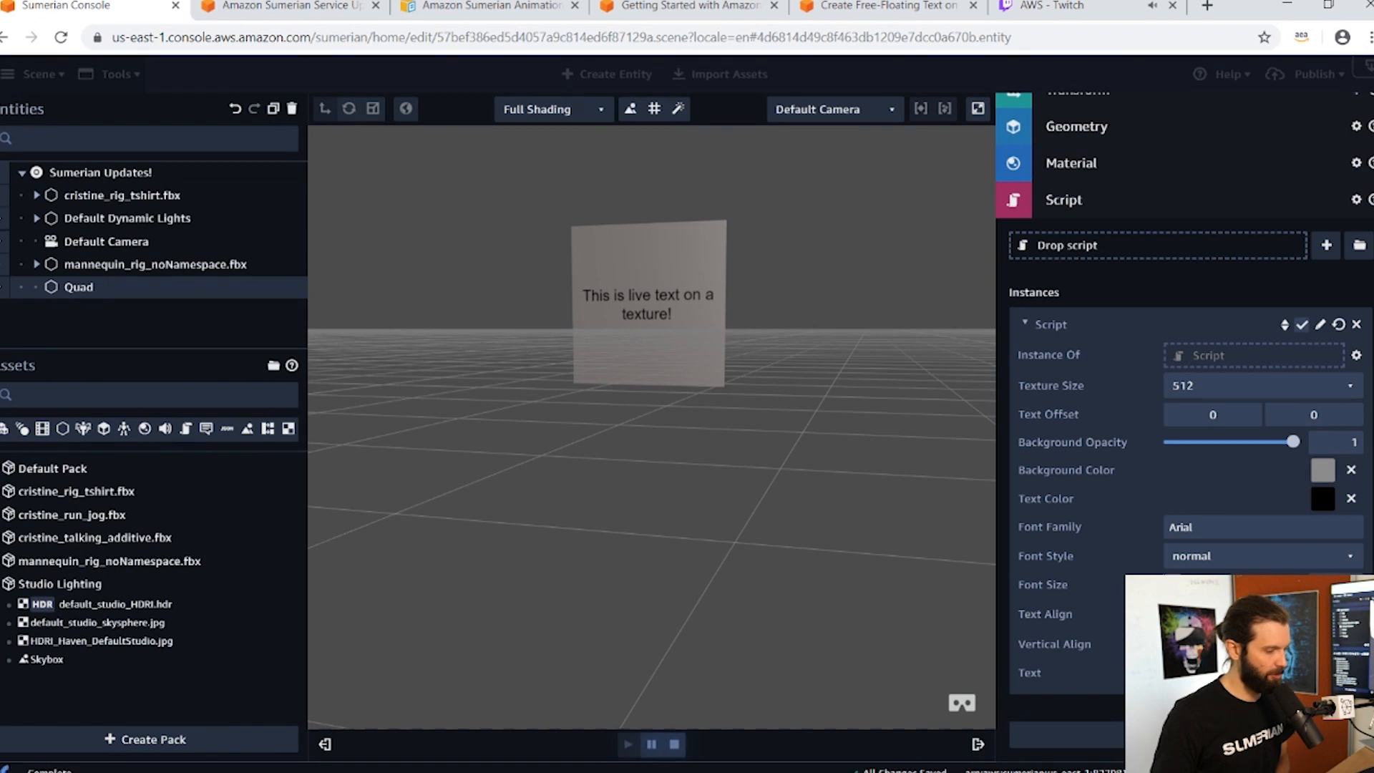
Review the Amazon Sumerian Service Update on 2019-10-28 release notes and select the page's full web address
click(491, 6)
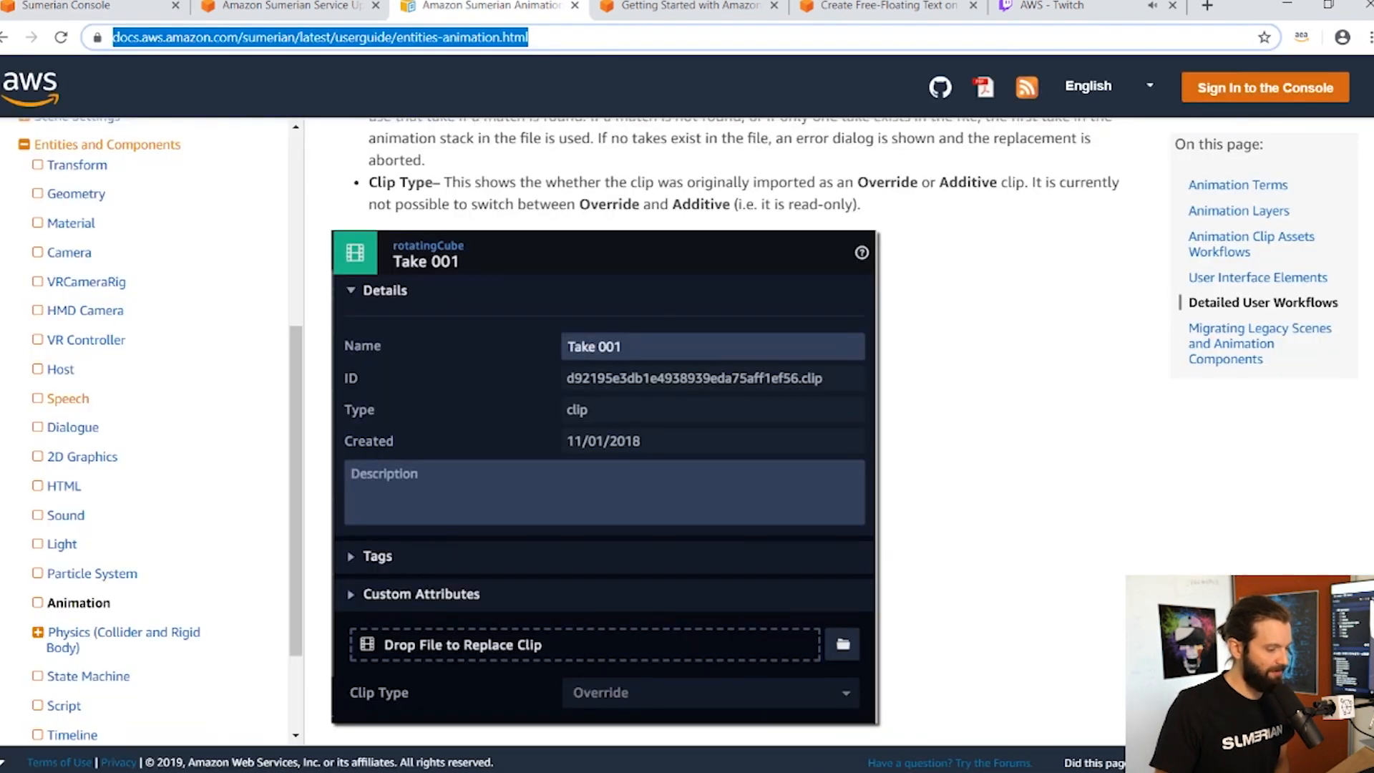
scroll(605, 430, down, 1)
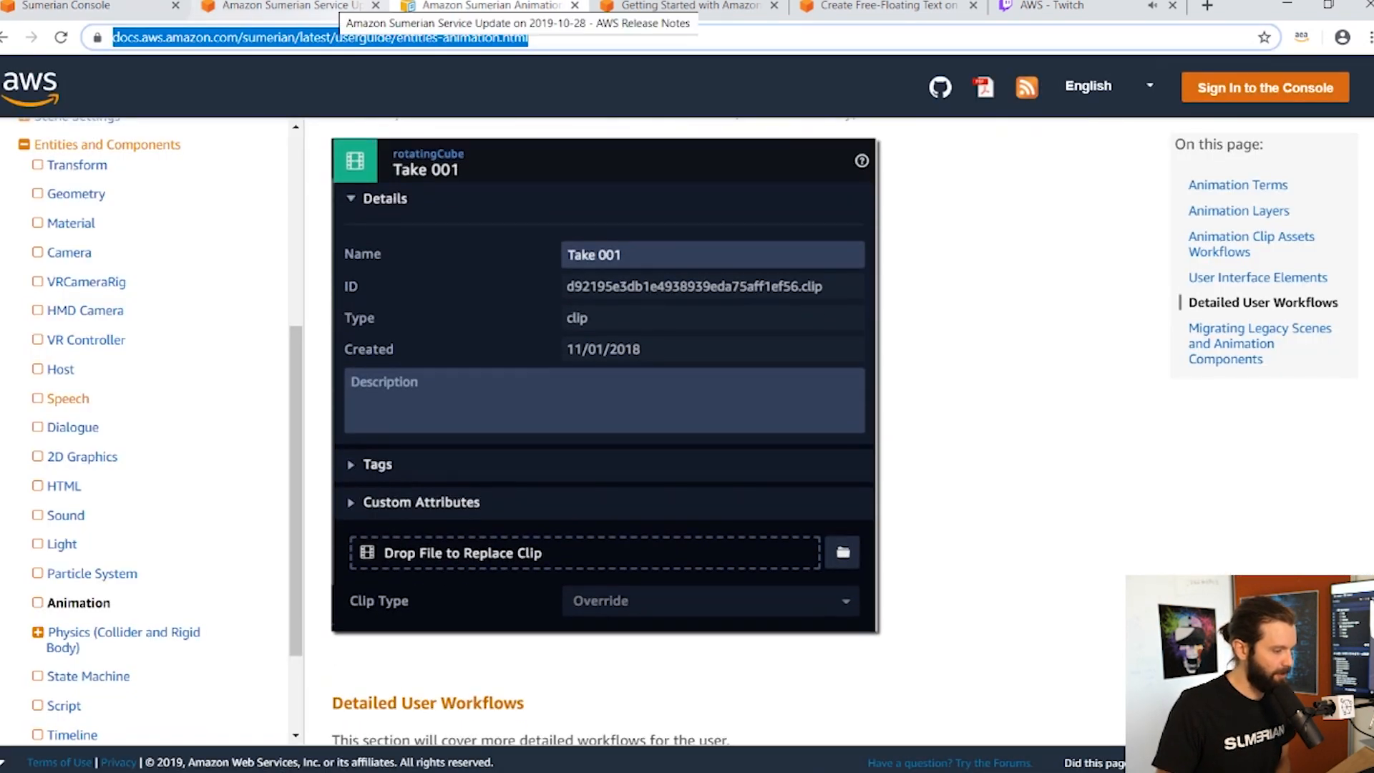
click(289, 7)
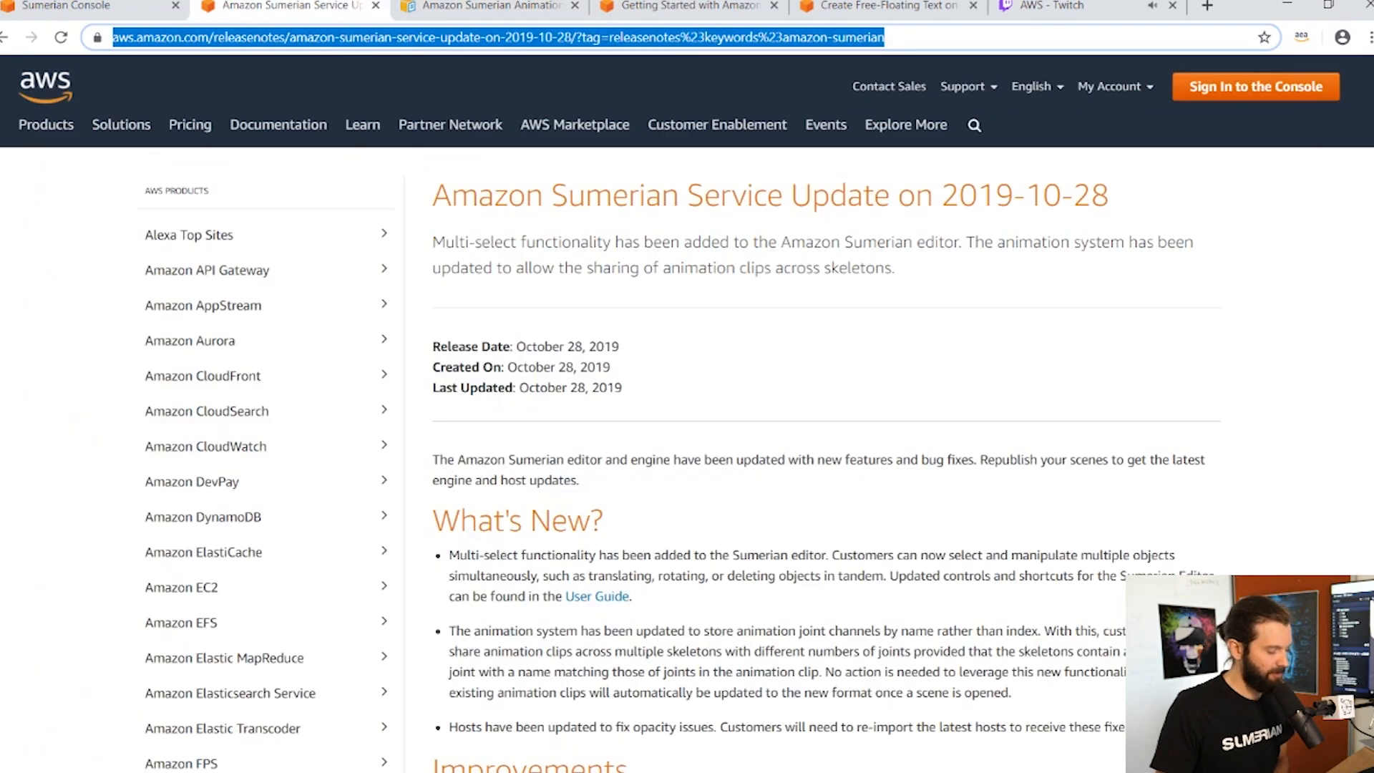
scroll(816, 458, down, 20)
scroll(816, 458, up, 10)
scroll(816, 458, down, 9)
scroll(816, 457, up, 15)
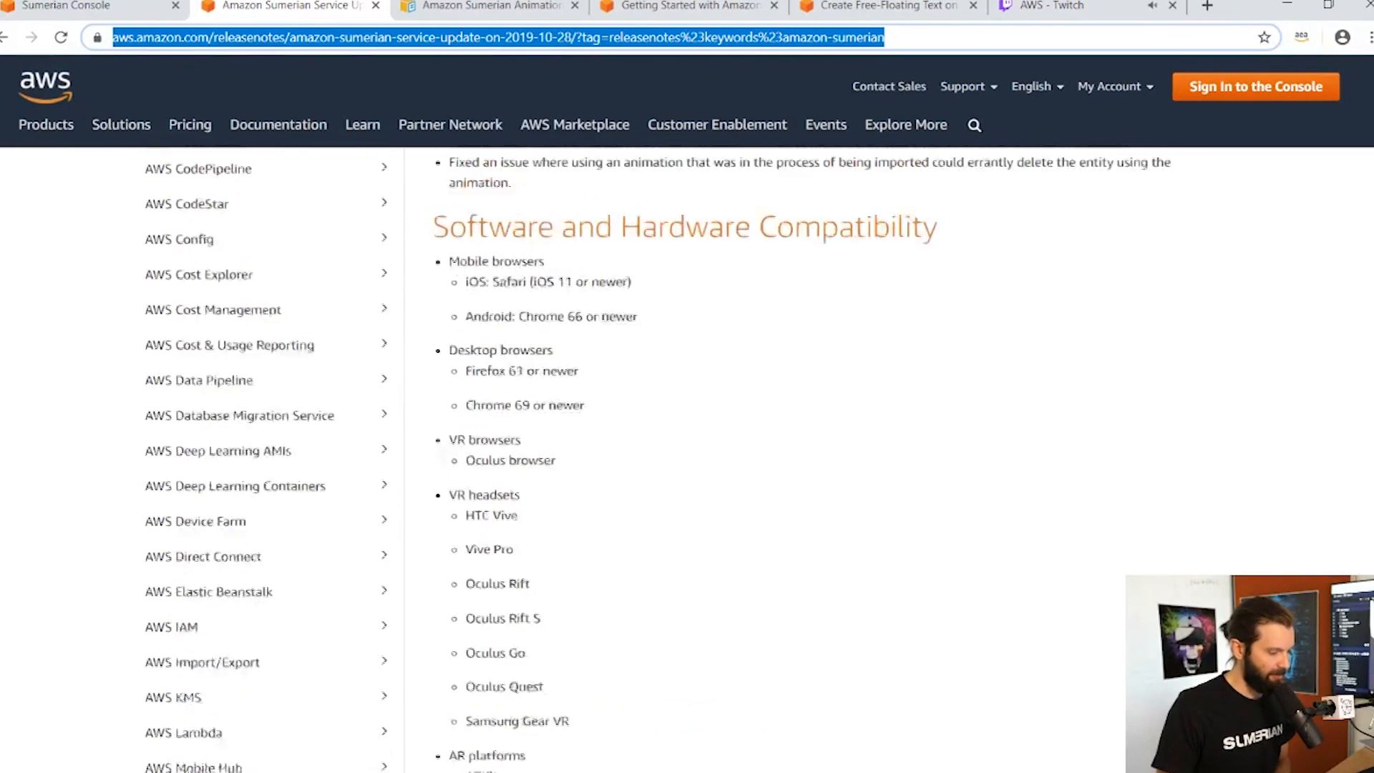
scroll(815, 457, up, 13)
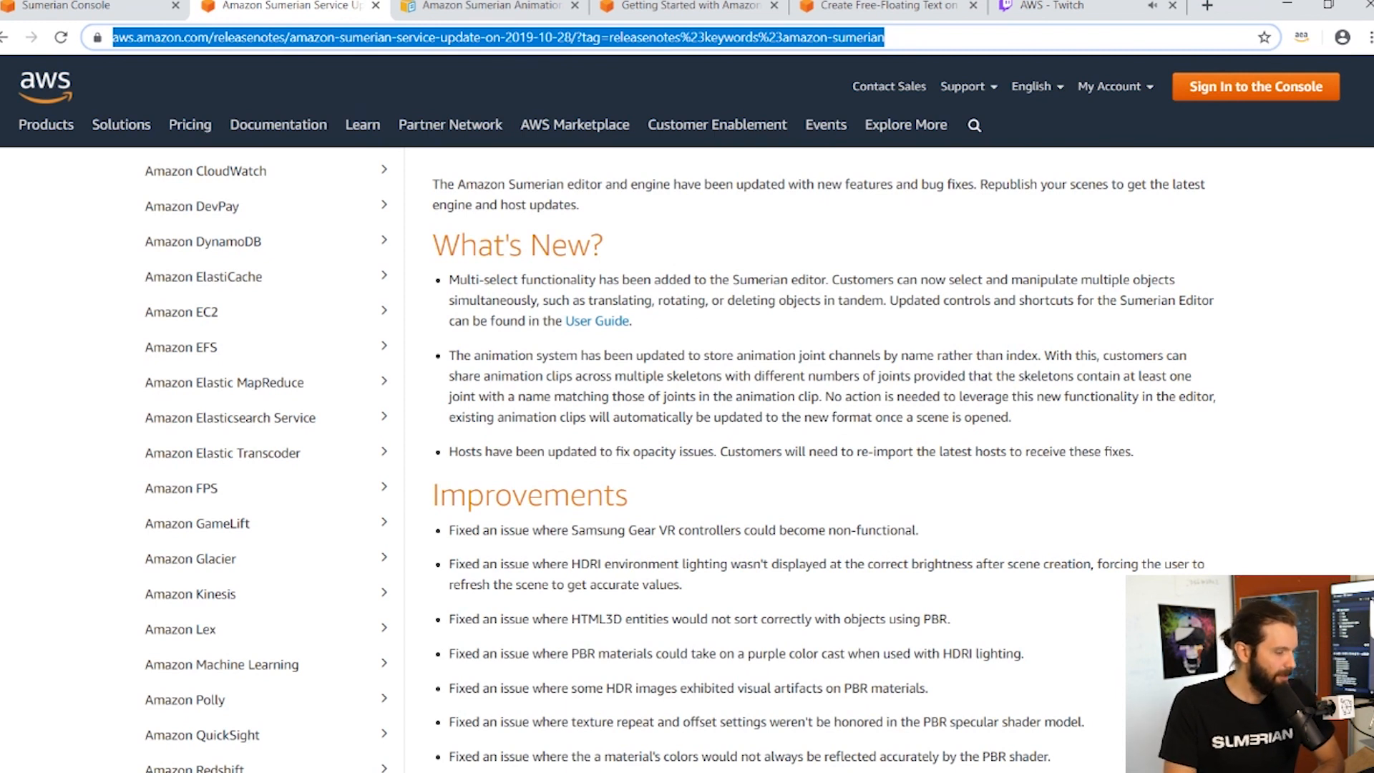
click(413, 38)
drag(926, 37, 112, 37)
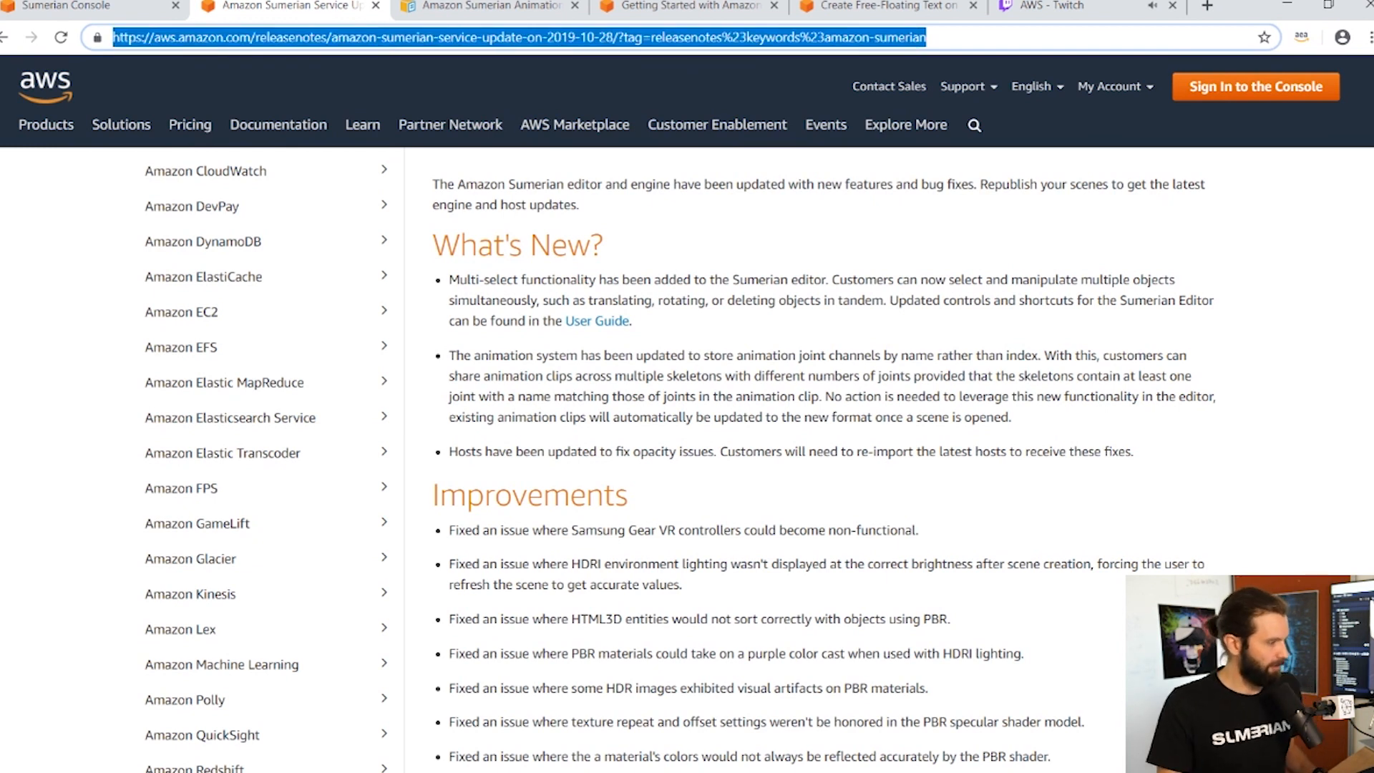